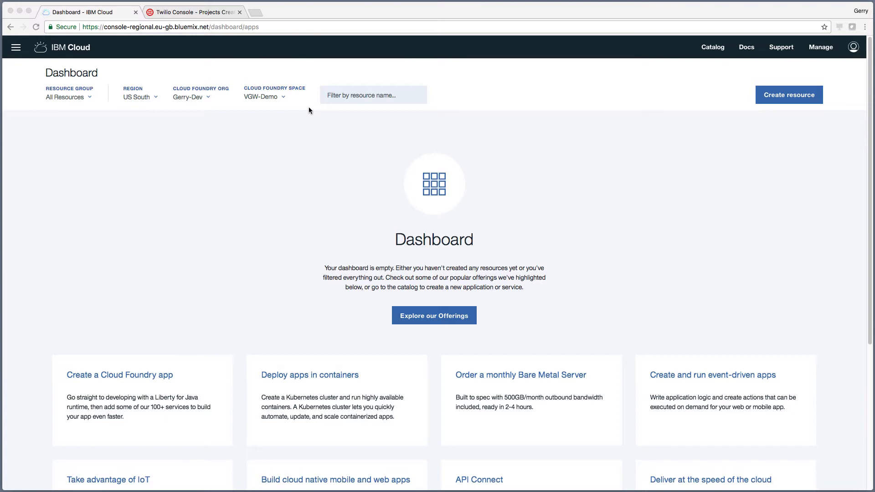
- Search the service catalog for Watson and open the Speech to Text service
left_click(710, 183)
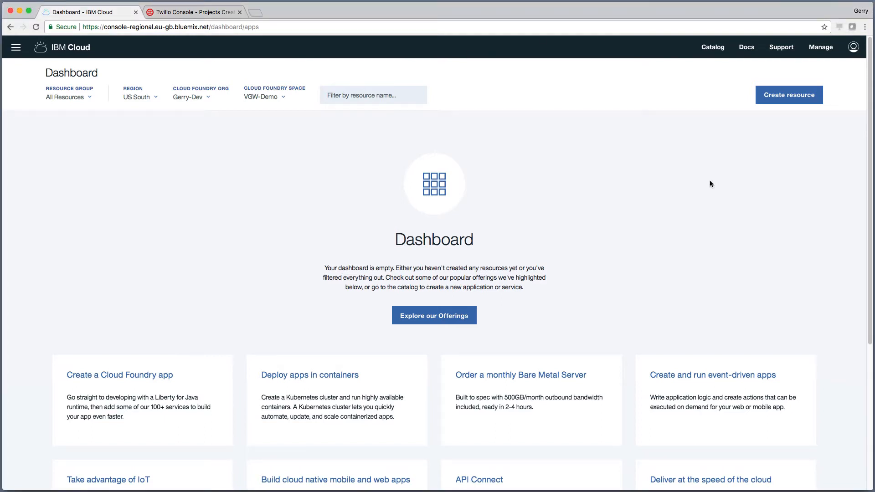
left_click(711, 49)
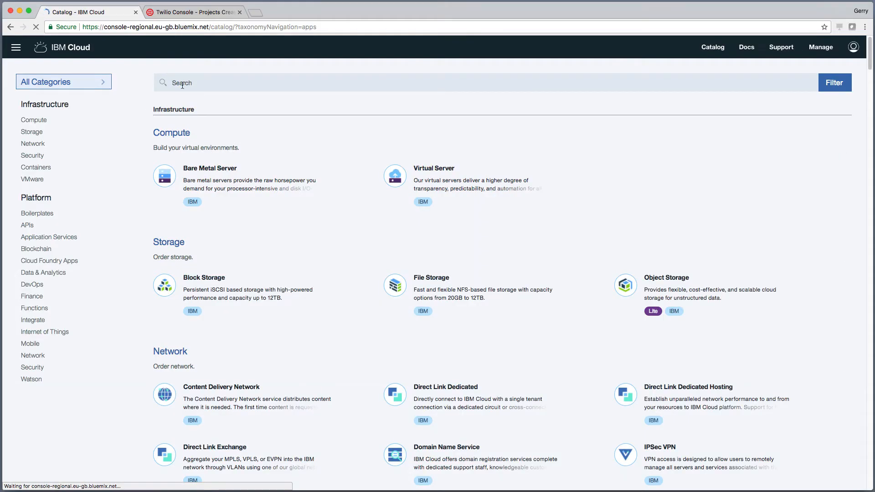
left_click(182, 85)
type("Wat")
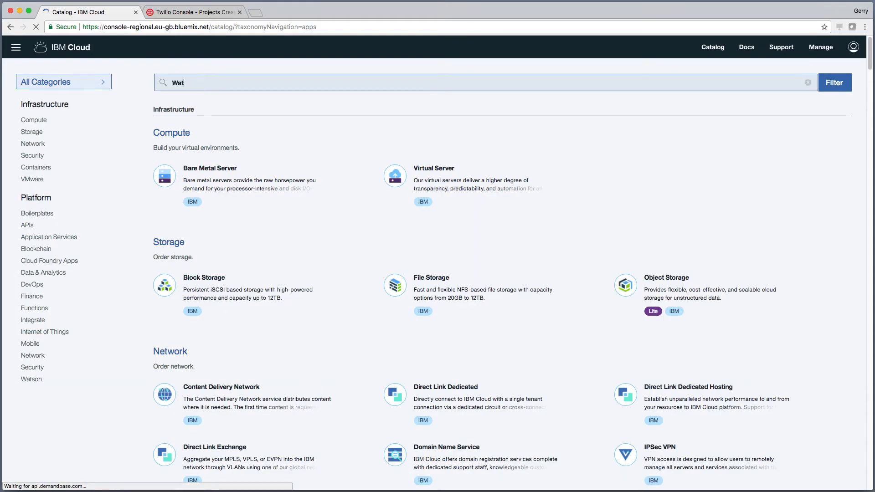
type("son")
key("Return")
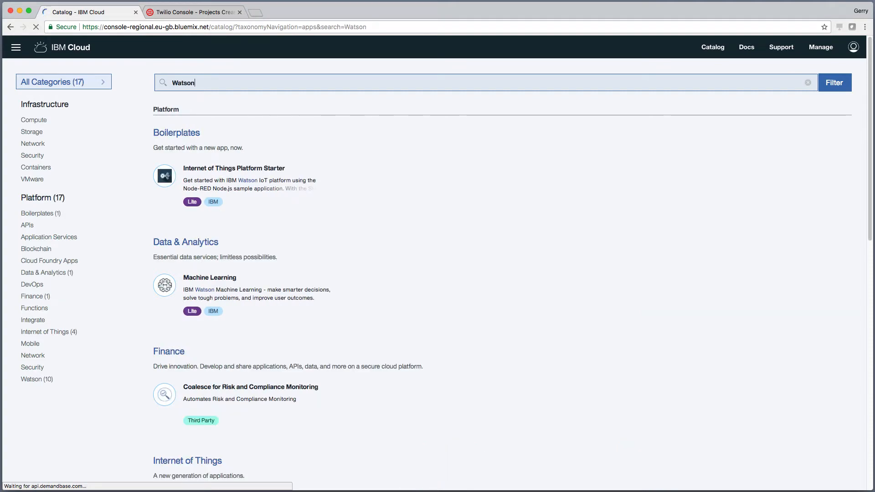
scroll(415, 225, "down", 12)
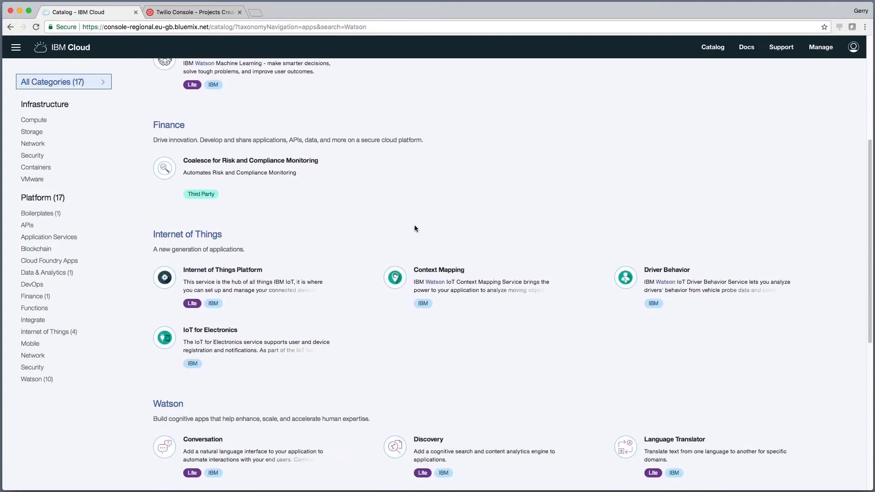
scroll(415, 228, "up", 3)
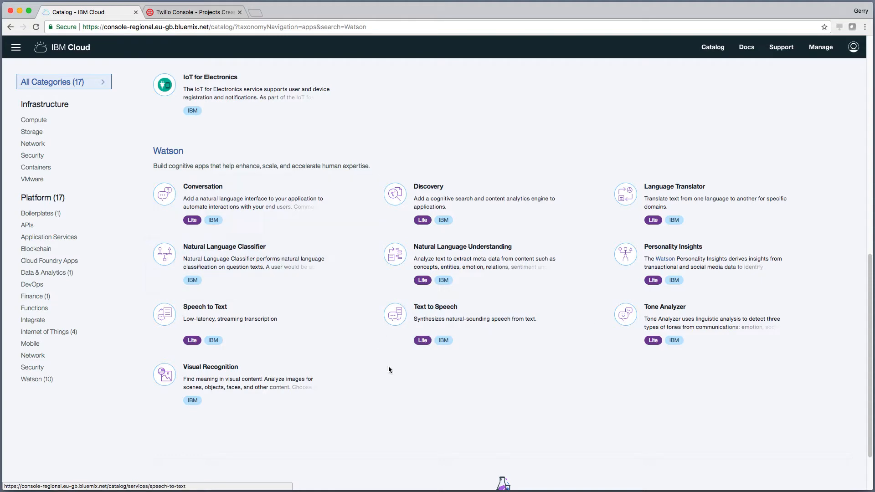
left_click(235, 322)
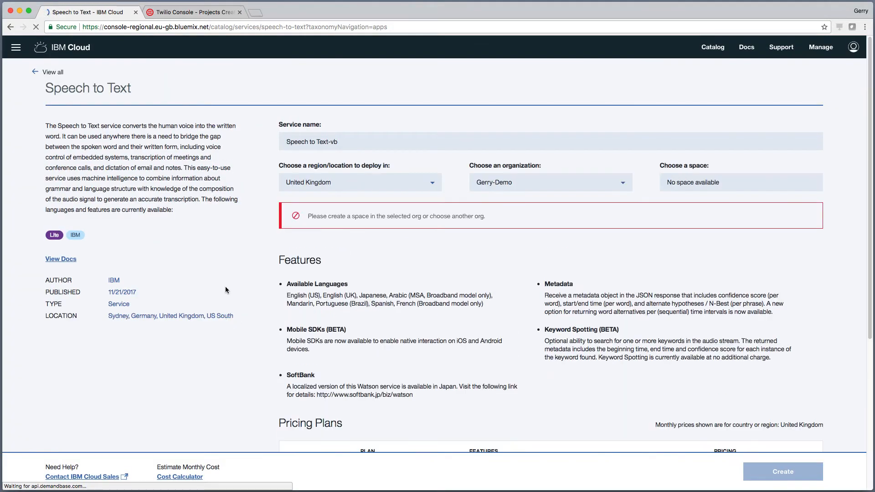
- Create the Speech to Text service in the US South region under the organization ending in "-Dev", keeping the default service name
left_click(433, 181)
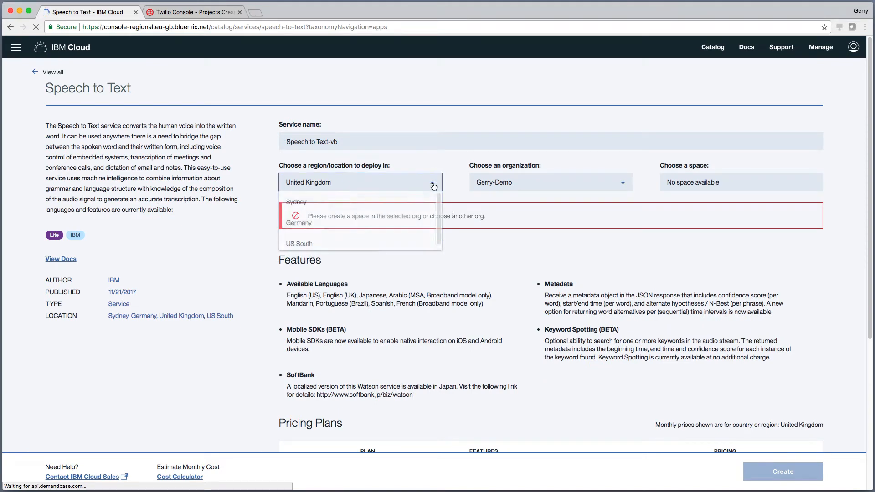
left_click(344, 244)
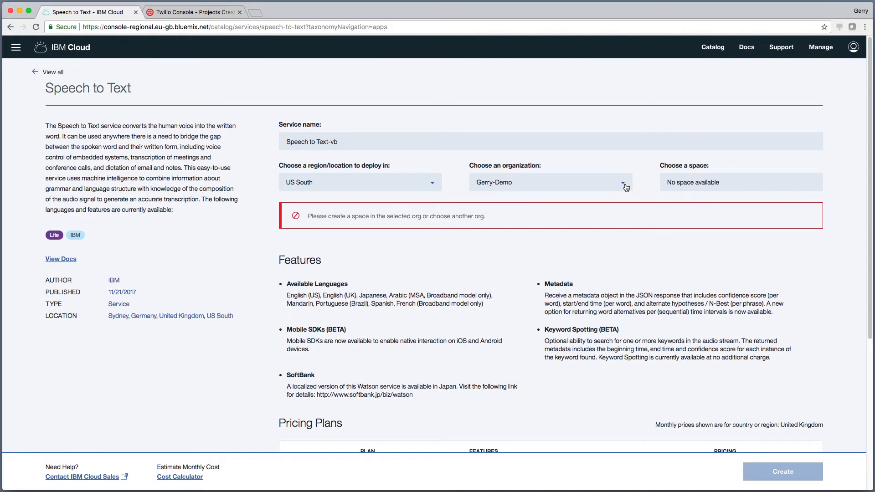
left_click(623, 184)
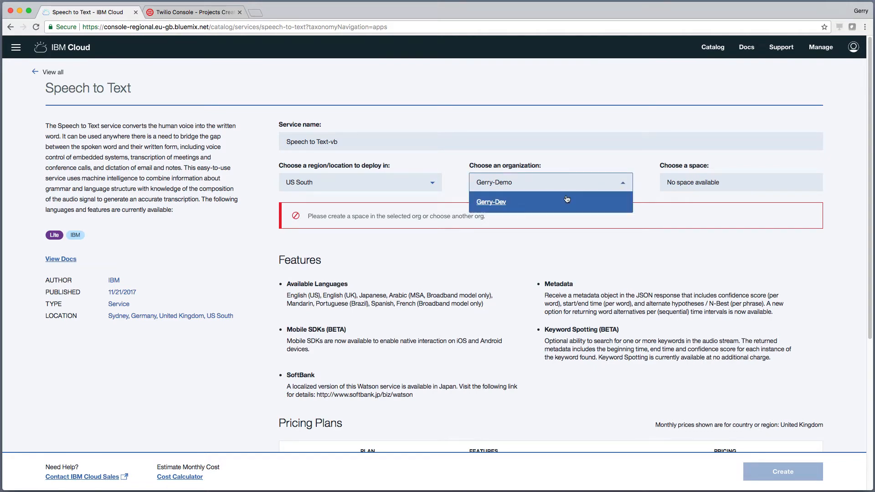
left_click(564, 199)
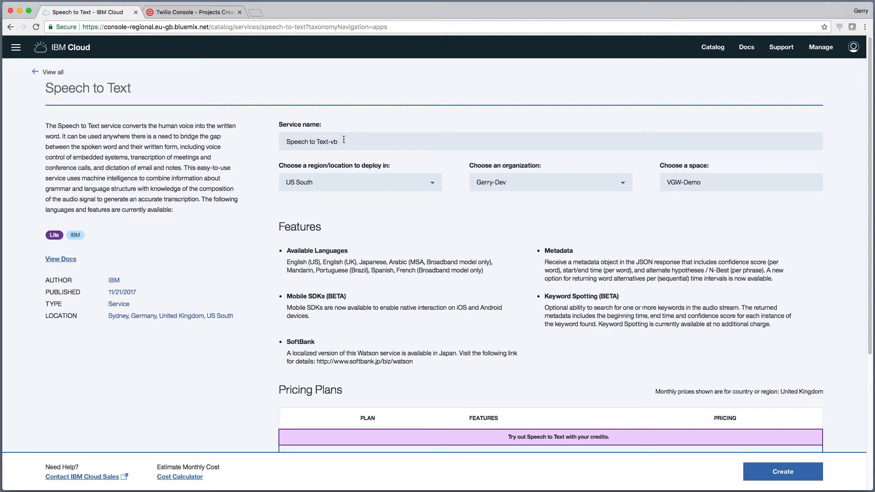
left_click_drag(289, 141, 375, 145)
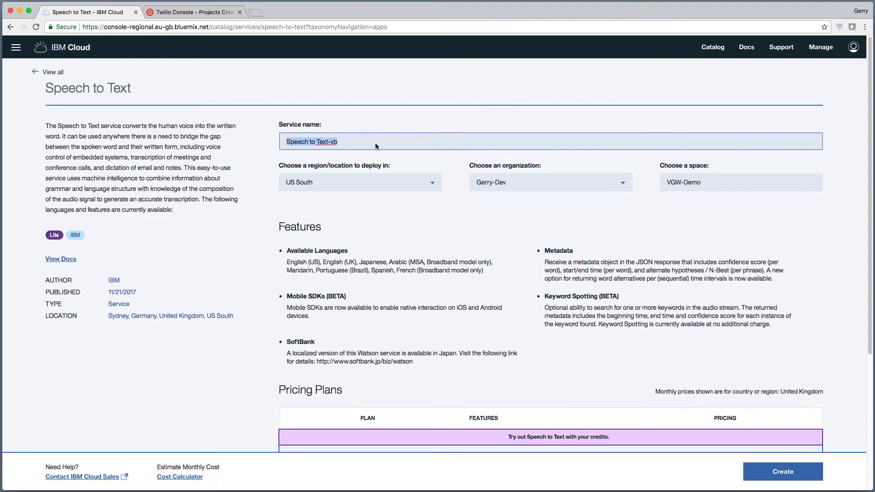
left_click(800, 474)
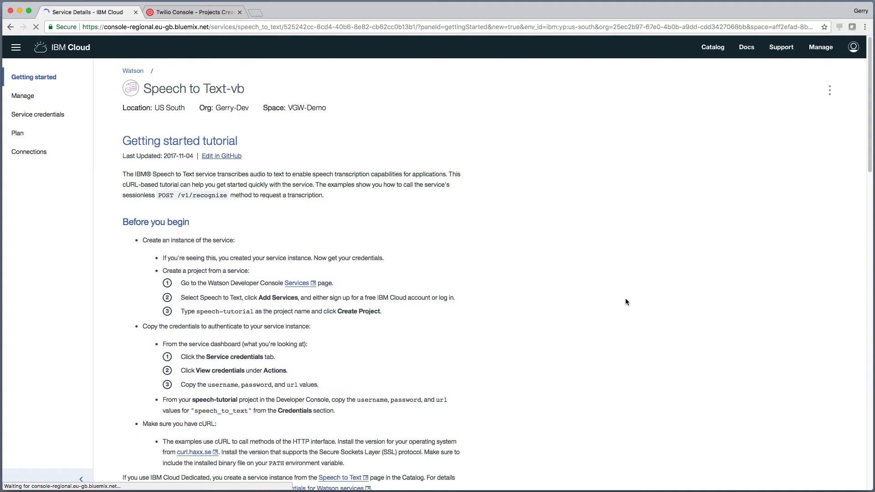
- Add a new service credential named Credentials-1 to the Speech to Text service
left_click(26, 96)
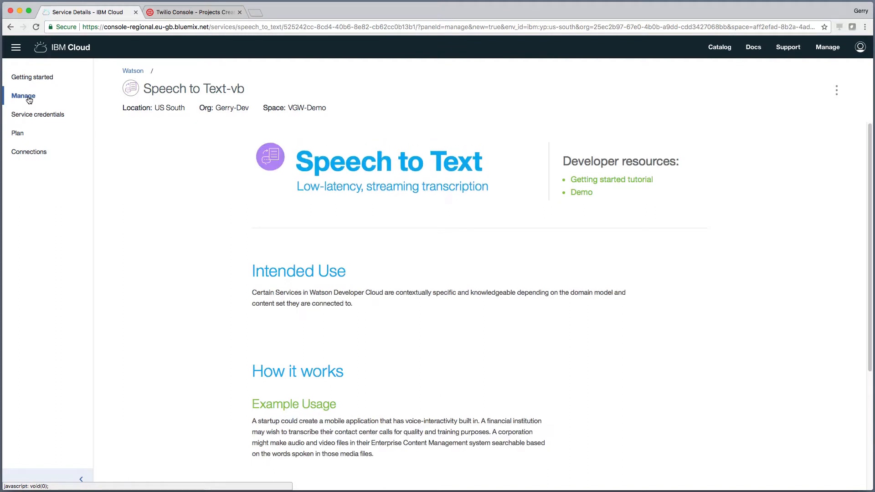
left_click(30, 115)
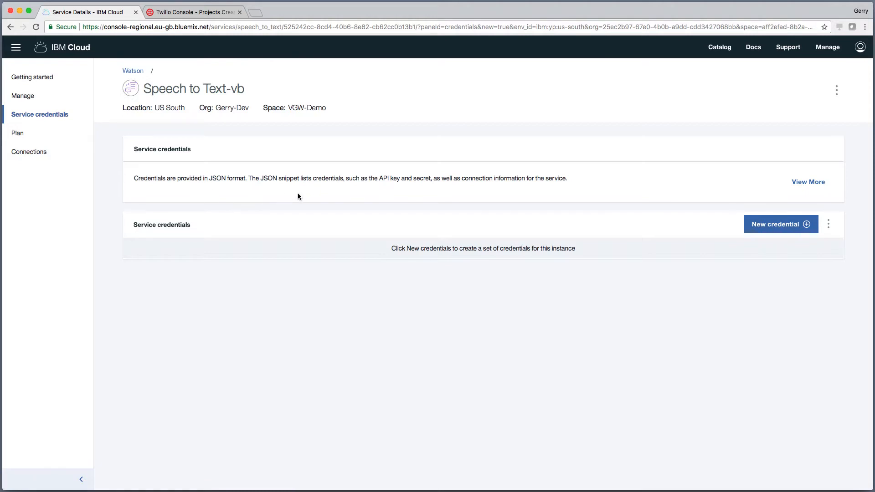
left_click(758, 226)
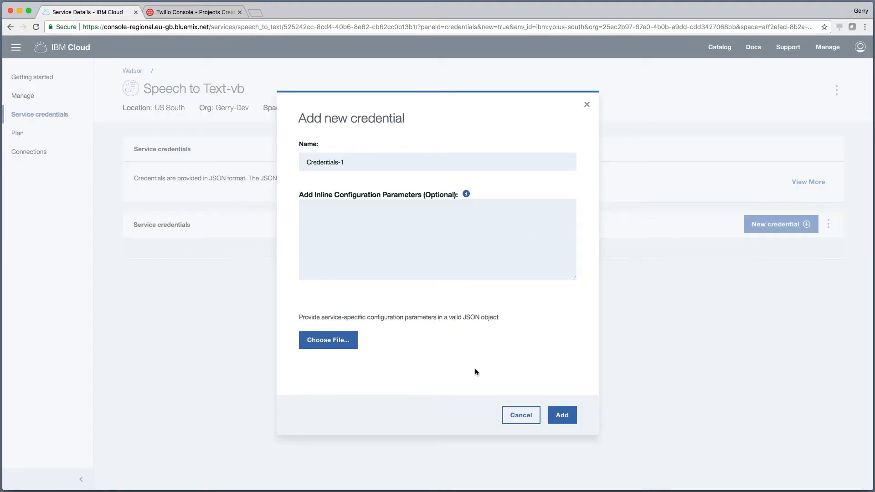
left_click(560, 415)
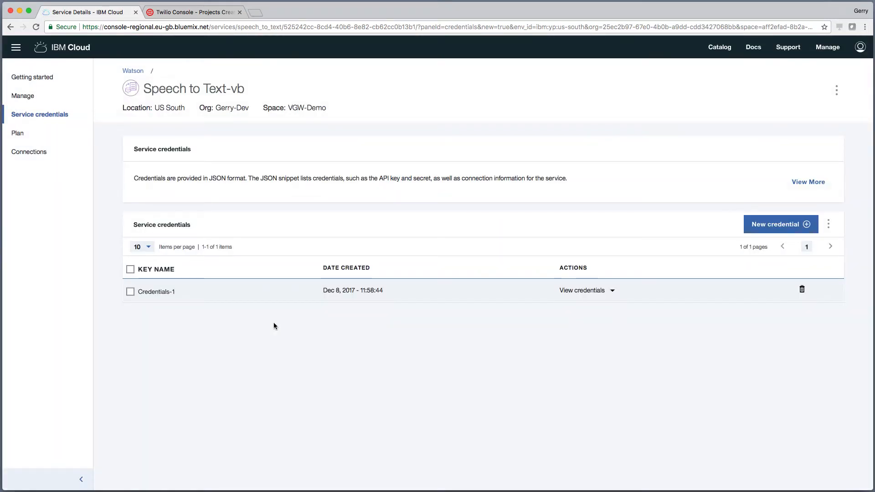
- Return to the catalog, search for watson and open the Text to Speech service
left_click(718, 47)
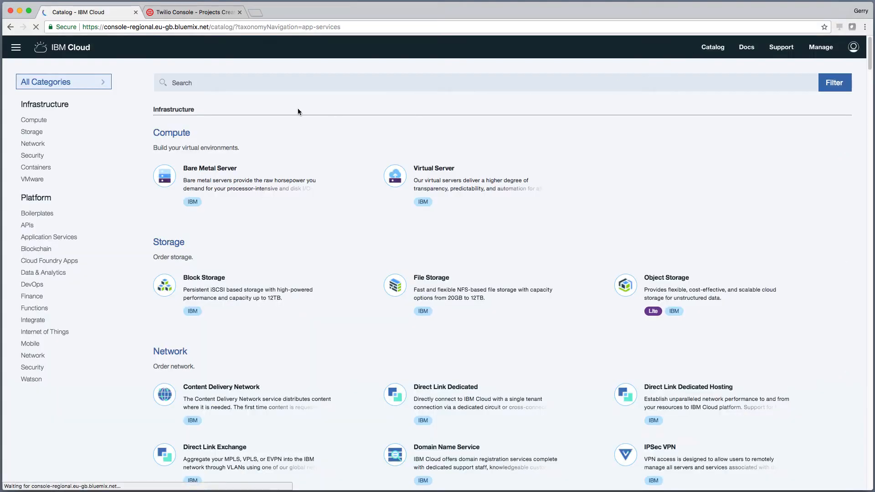
left_click(286, 81)
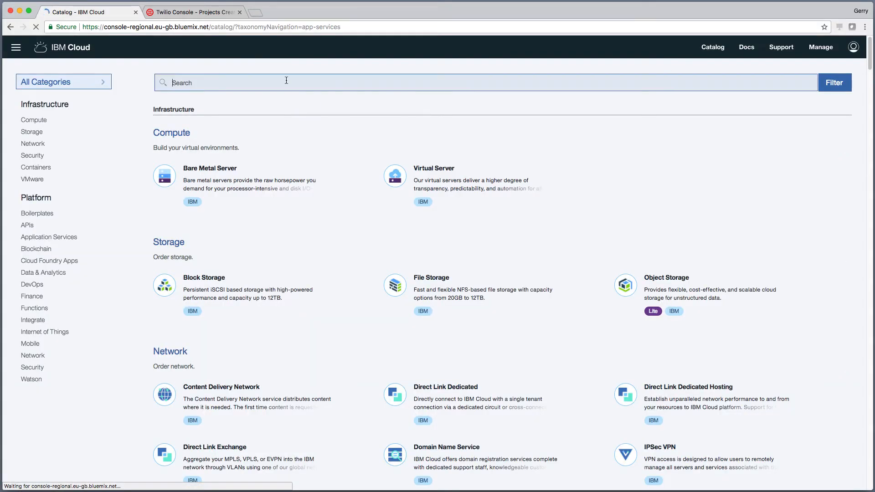
type("watson")
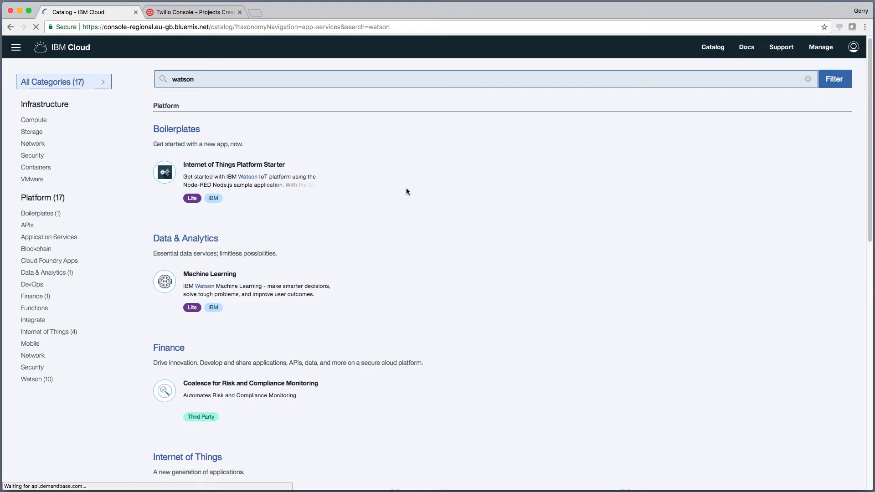
scroll(406, 187, "down", 5)
scroll(408, 191, "down", 7)
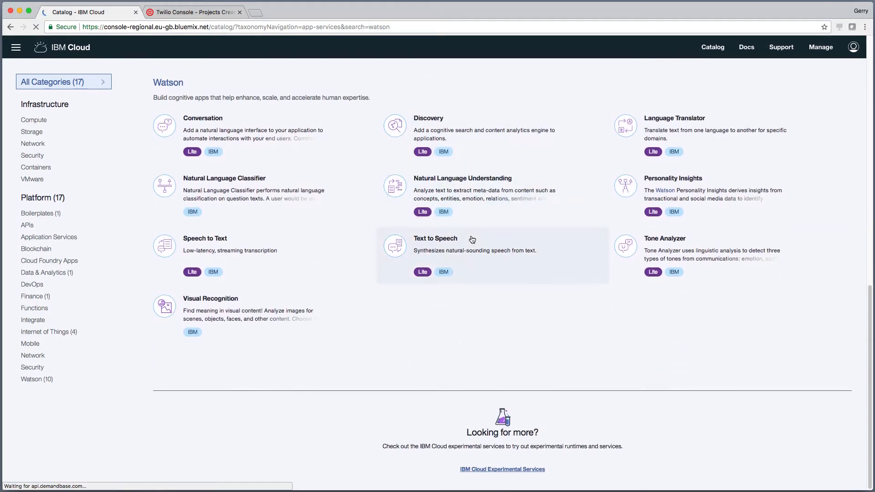
left_click(450, 247)
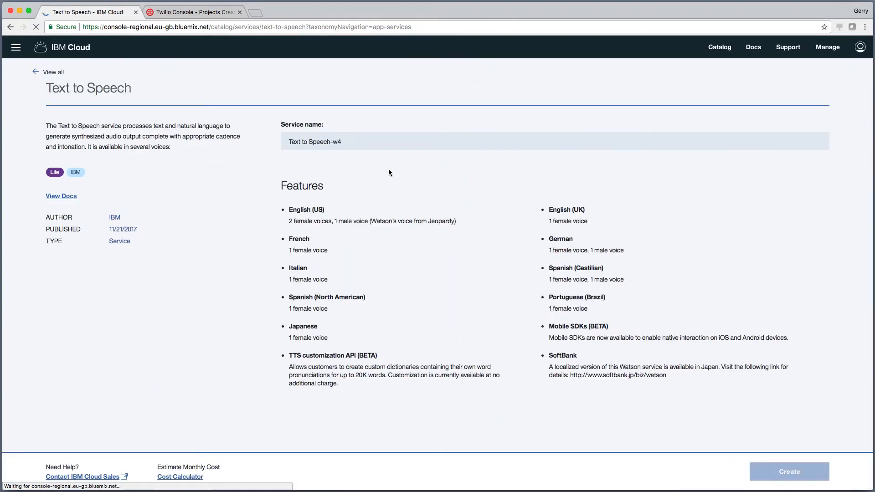
- Create the Text to Speech service in the US South region under the organization ending in "-Dev"
left_click(440, 184)
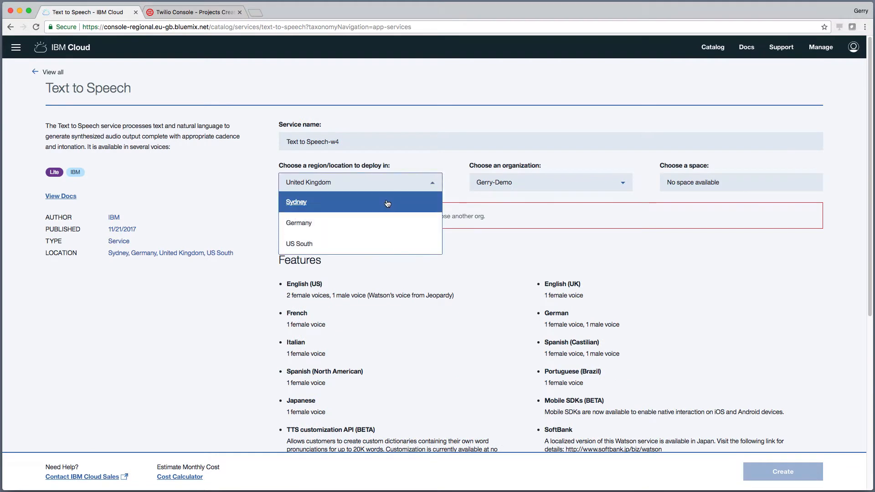
left_click(331, 243)
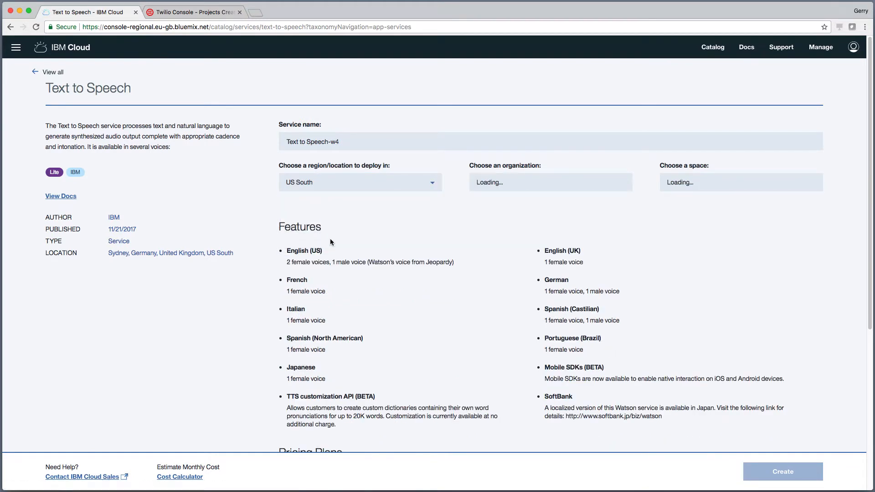
left_click(622, 185)
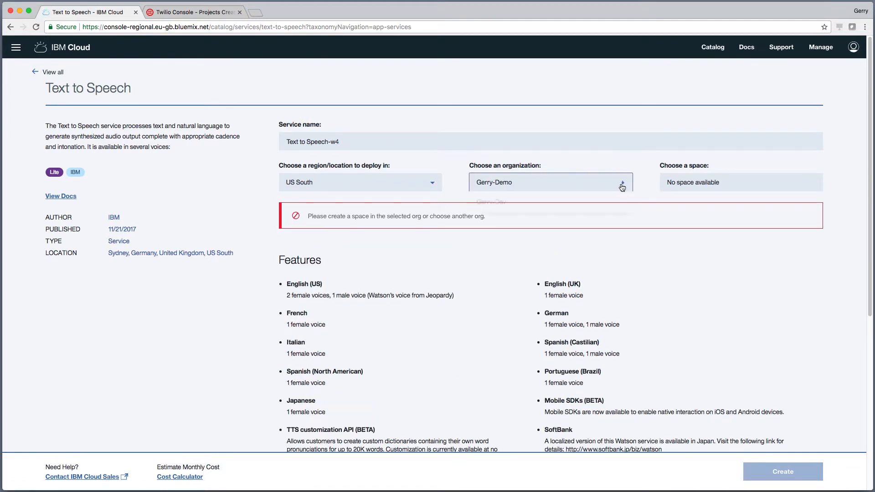
left_click(547, 202)
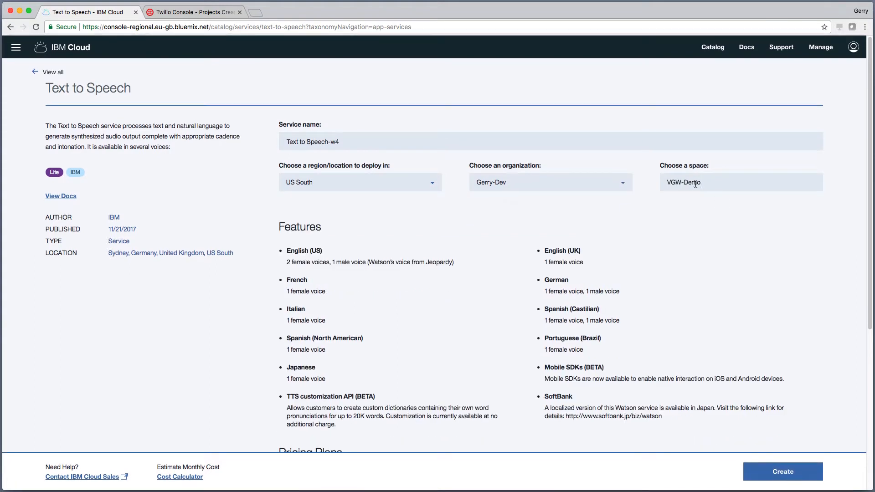
left_click(768, 472)
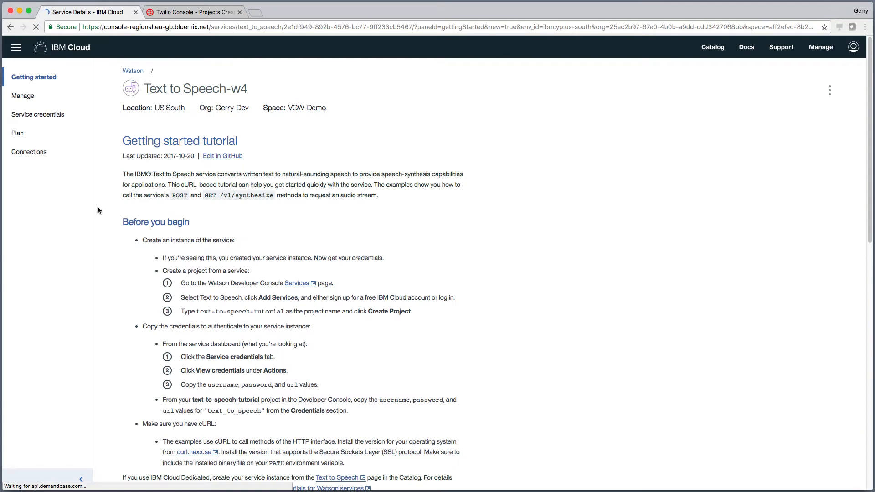
- Add a new service credential named Credentials-1 to the Text to Speech service
left_click(36, 116)
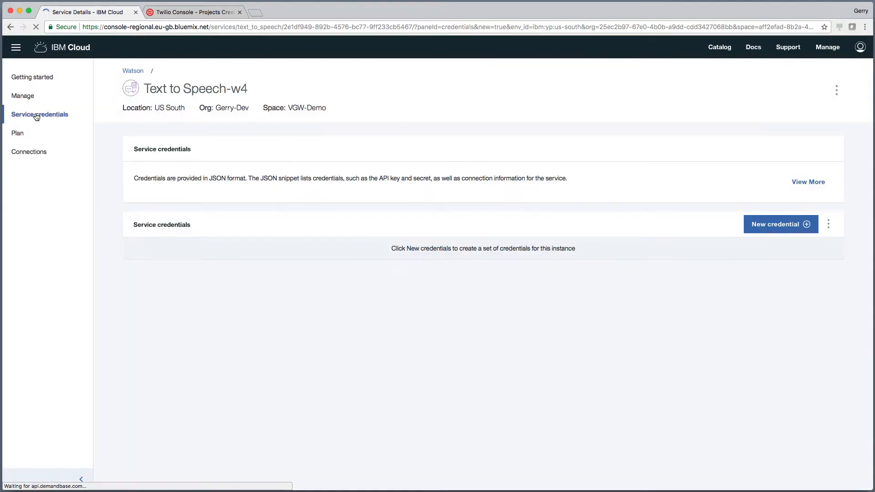
left_click(757, 224)
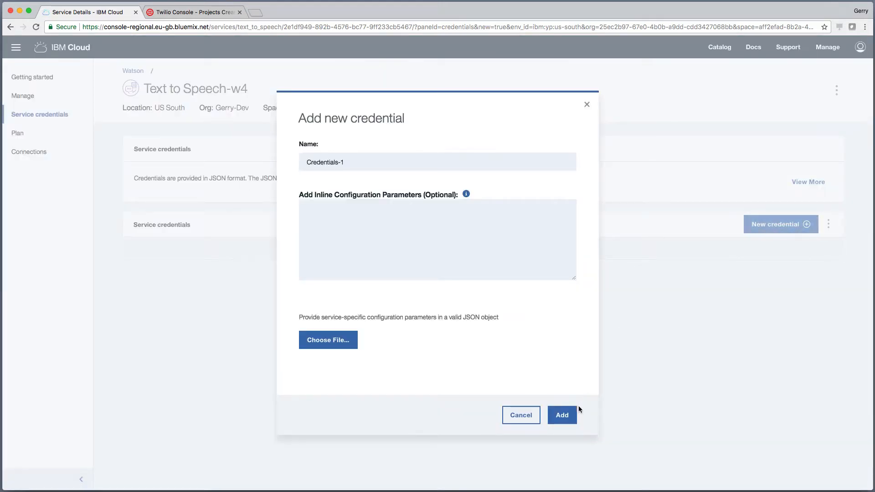
left_click(570, 416)
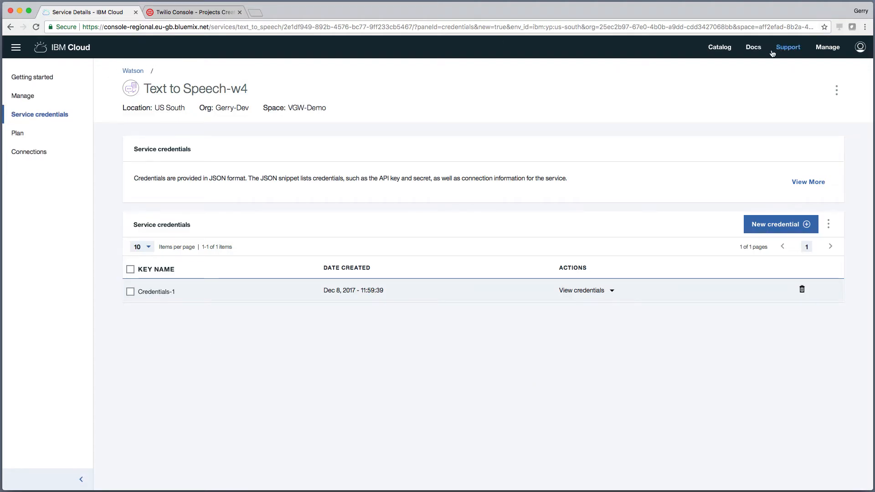
- Return to the catalog, search for watson and open the Conversation service
left_click(724, 51)
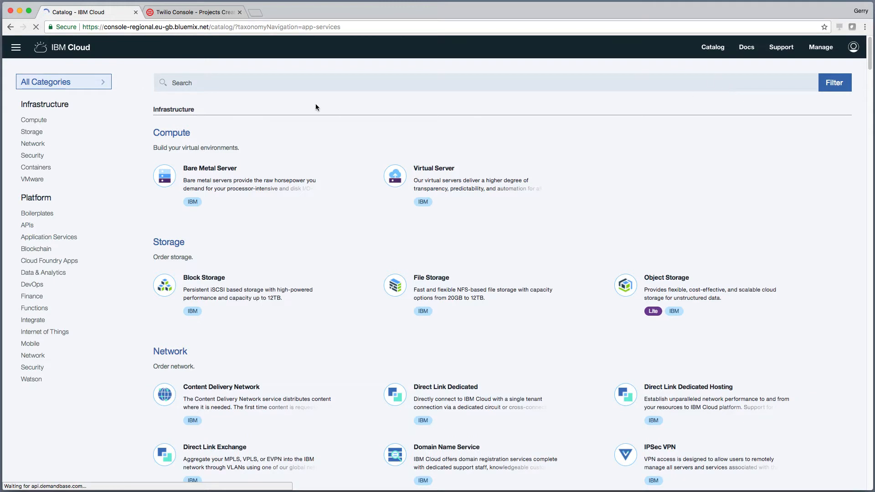
left_click(322, 87)
type("wat")
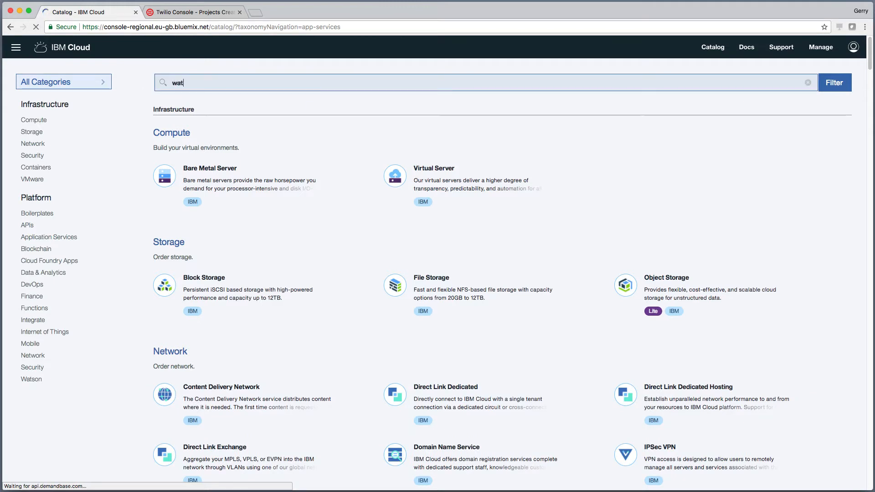
type("son")
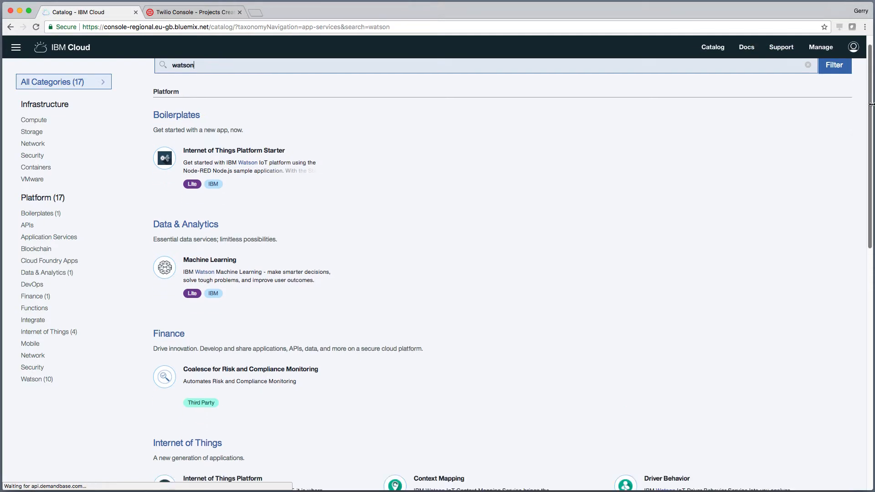
left_click_drag(873, 83, 872, 285)
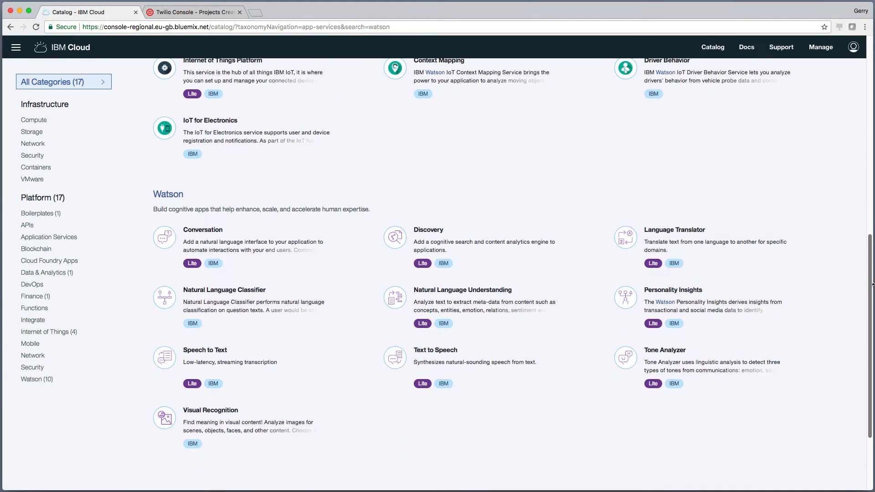
left_click(229, 246)
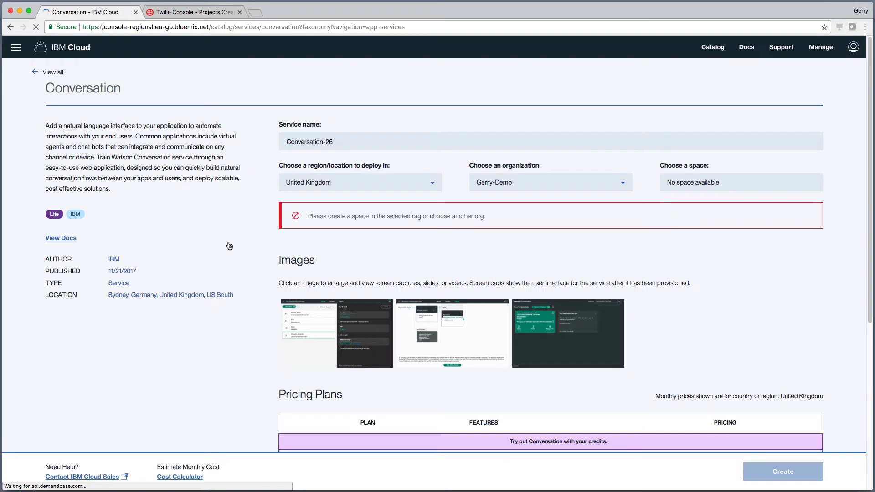
- Create the Conversation service in the US South region under the organization ending in "-Dev"
left_click(433, 185)
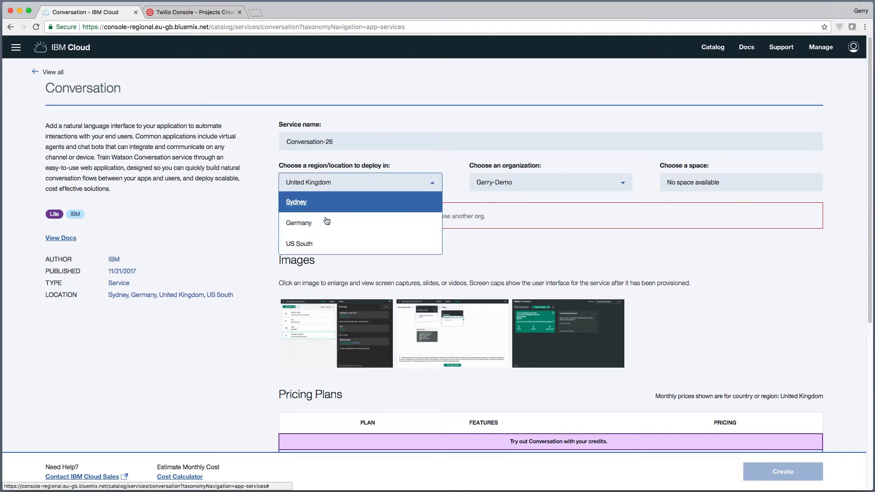
left_click(315, 243)
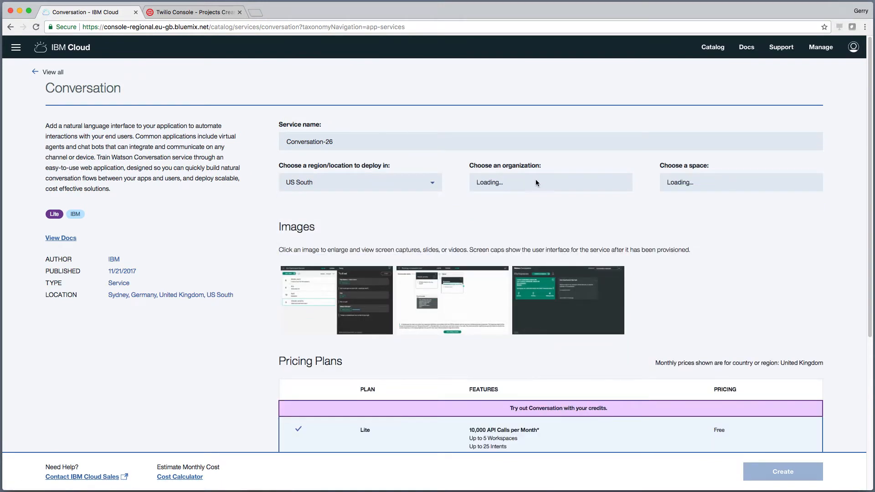
left_click(546, 183)
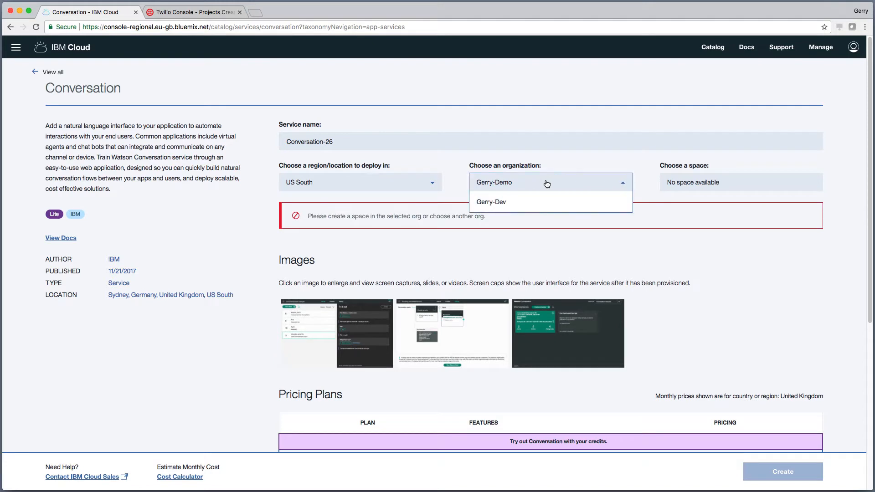
left_click(490, 204)
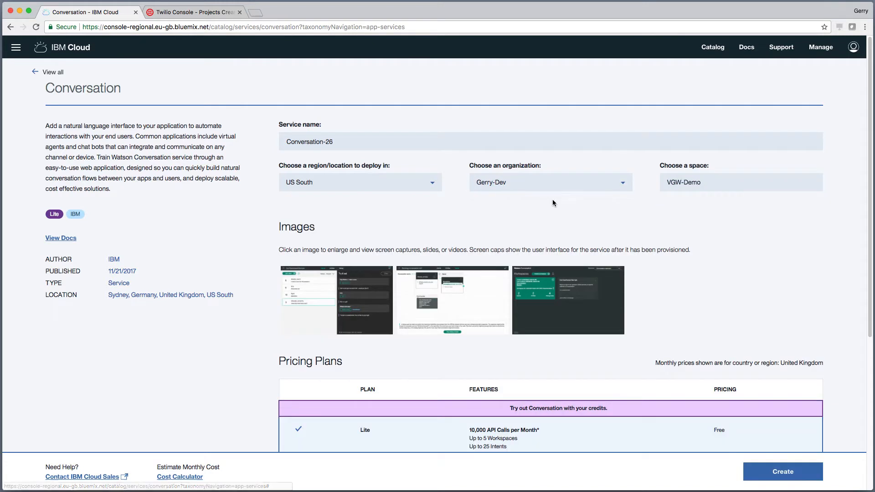
left_click(772, 475)
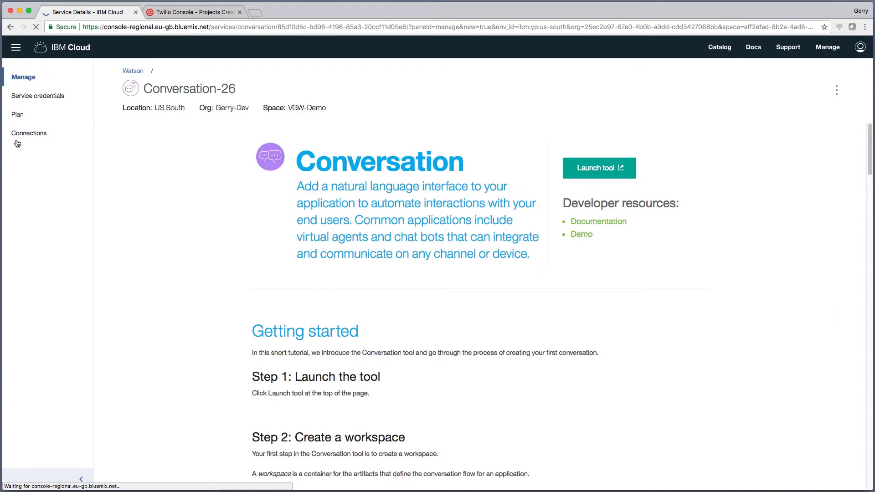
- Add a new service credential named Credentials-1 to the Conversation service
left_click(33, 101)
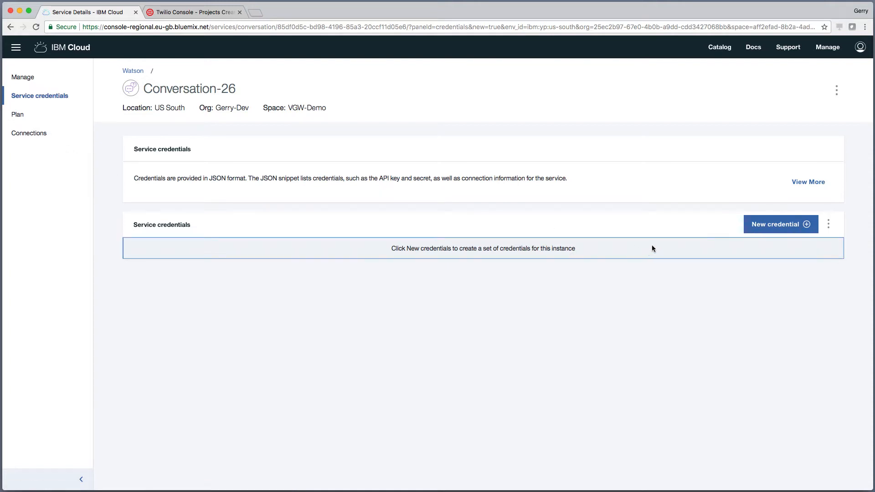
left_click(766, 227)
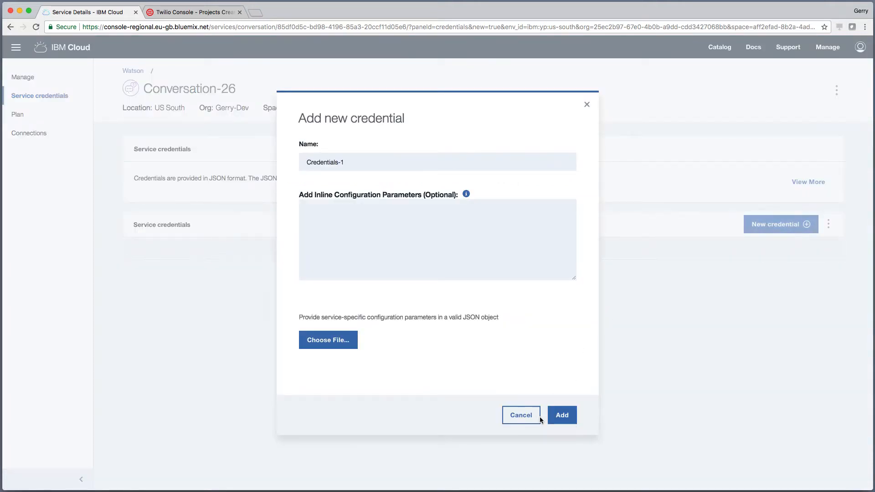
left_click(560, 416)
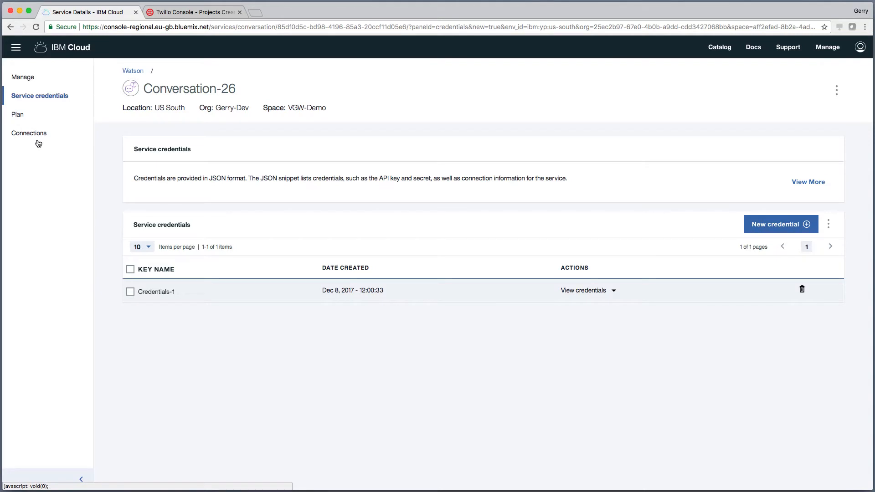
- Launch the Conversation tool from the service's management page and create an English (U.S.) workspace named Voice Pizza
left_click(23, 77)
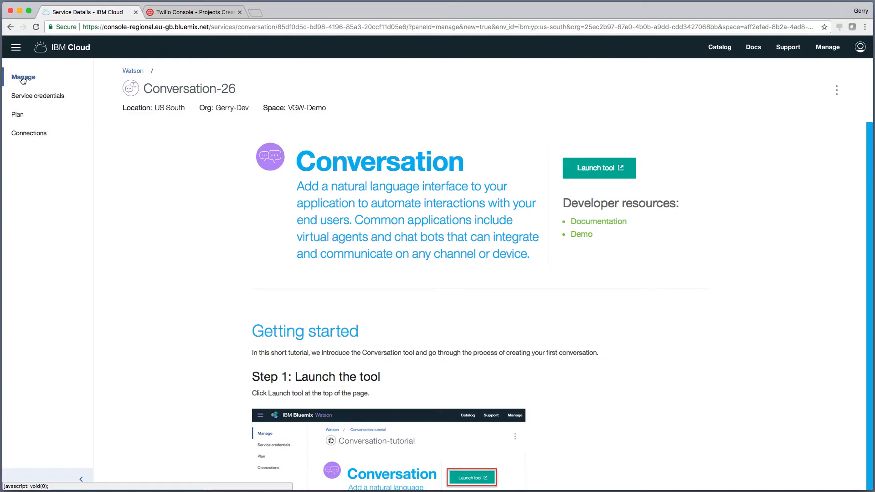
left_click(588, 169)
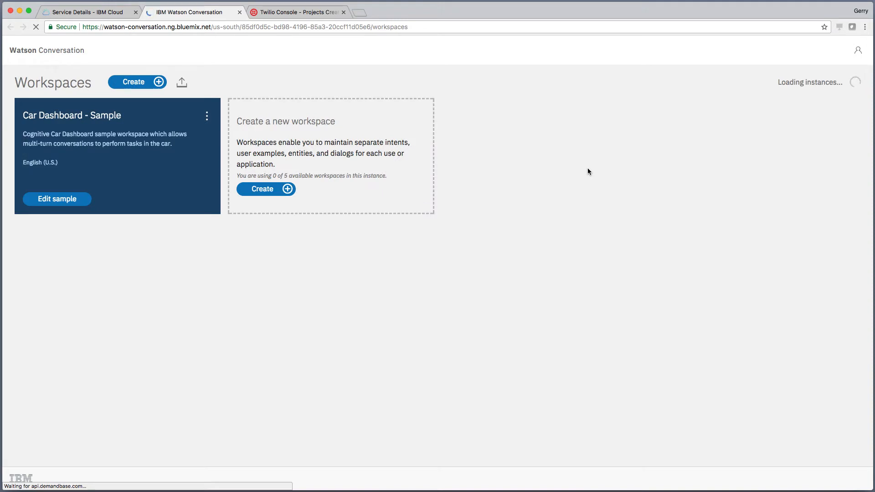
left_click(263, 191)
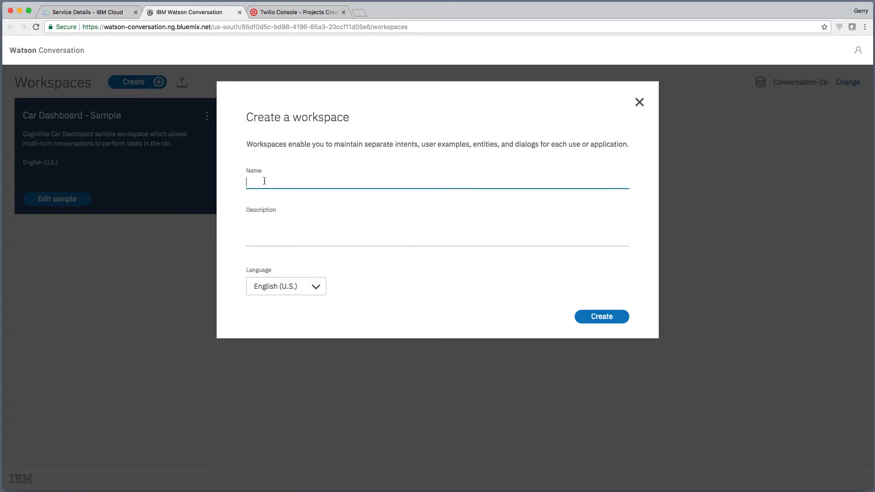
type("V")
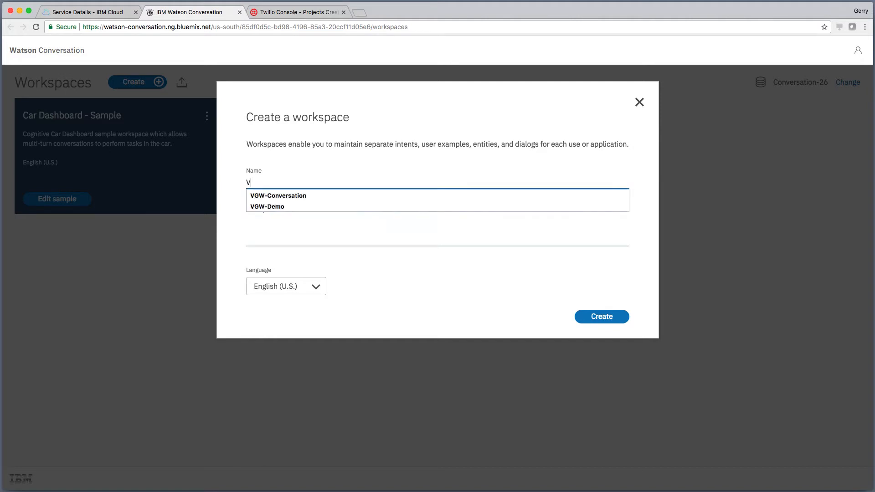
type("oice Pizza")
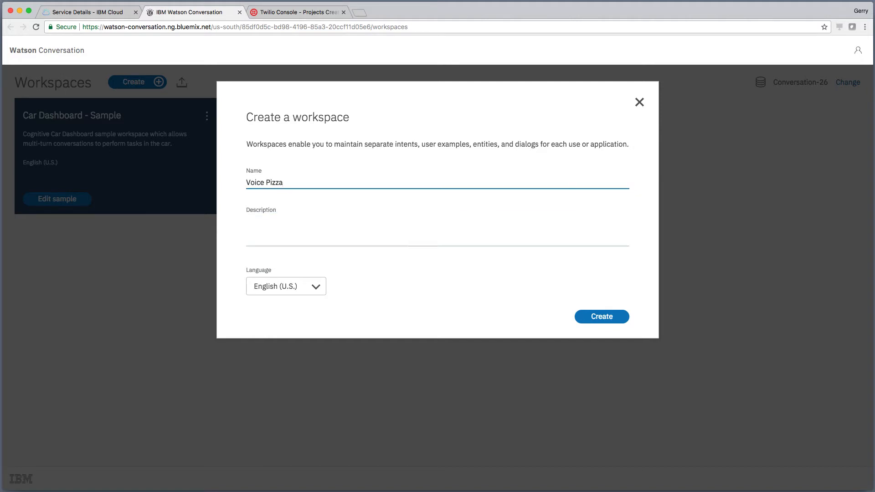
left_click(612, 320)
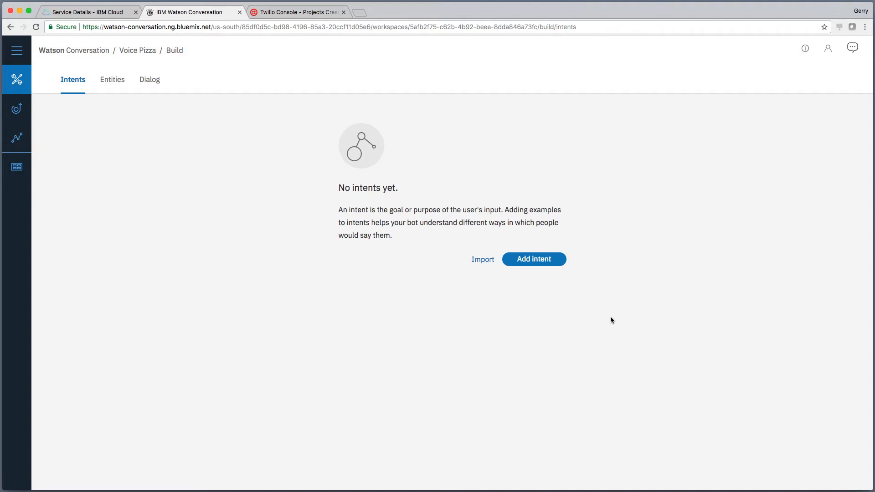
- Create a new intent named #Hello in the Voice Pizza workspace
left_click(527, 260)
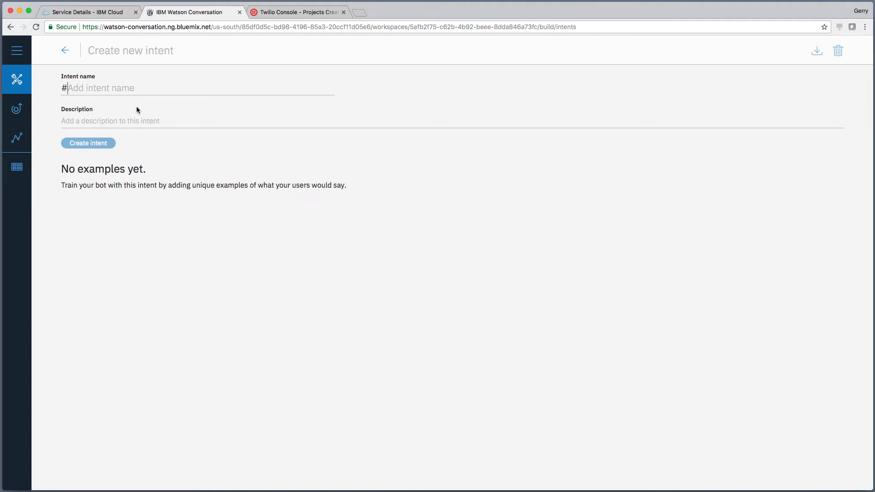
type("Hello")
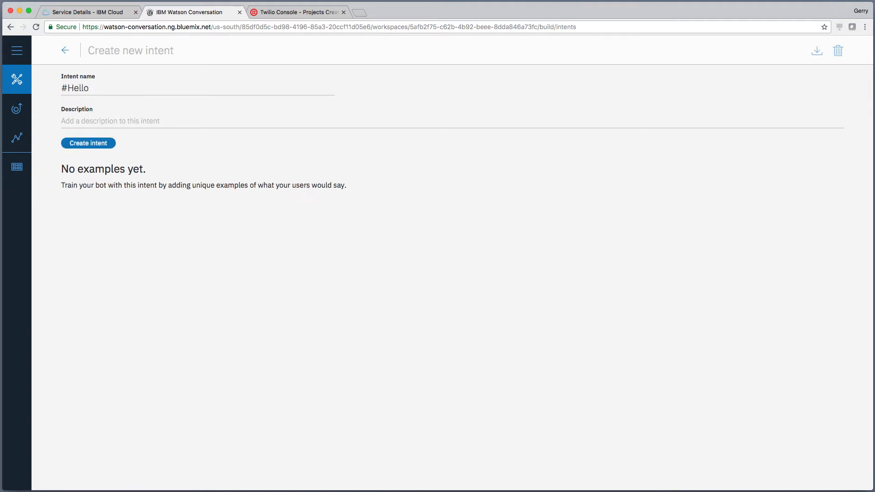
left_click(93, 144)
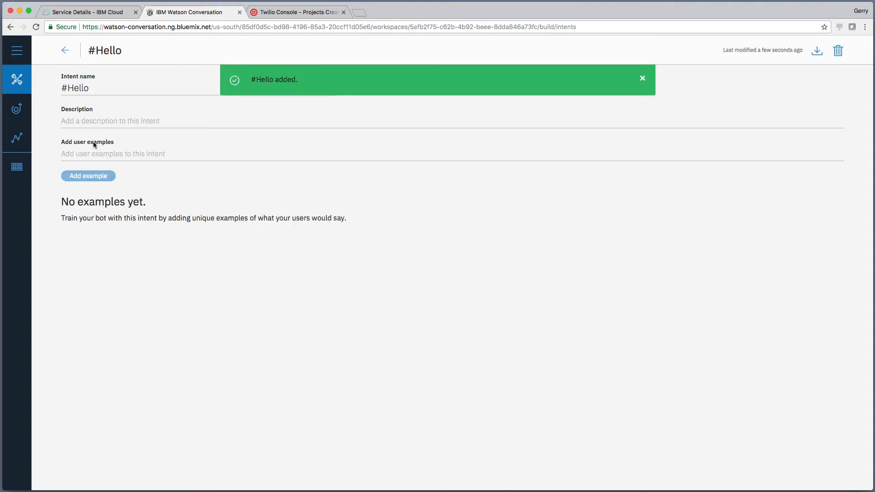
- Add the user examples "Hello", "Hi" and "Good morning" to the #Hello intent and return to the intent list
left_click(179, 160)
type("Hello")
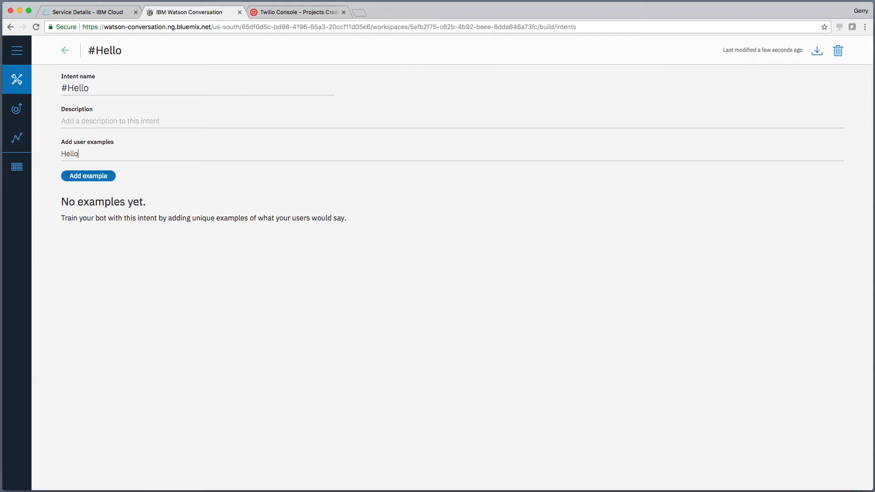
key("Return")
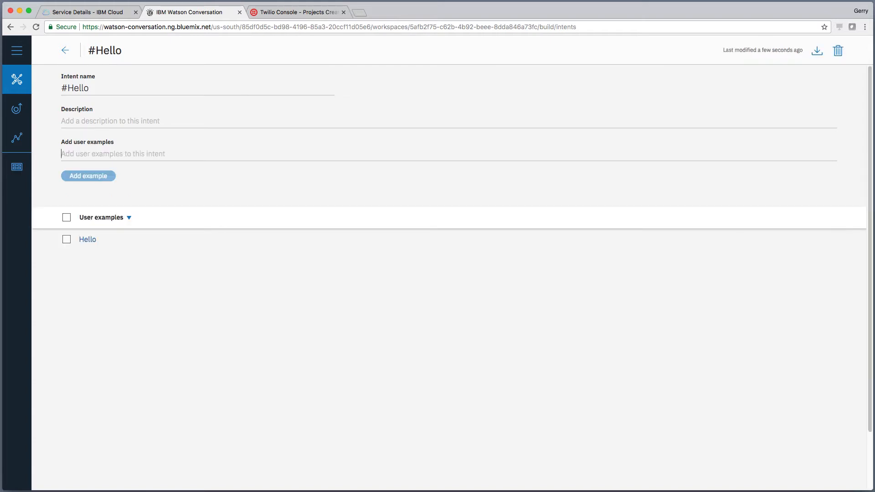
type("Hi")
key("Return")
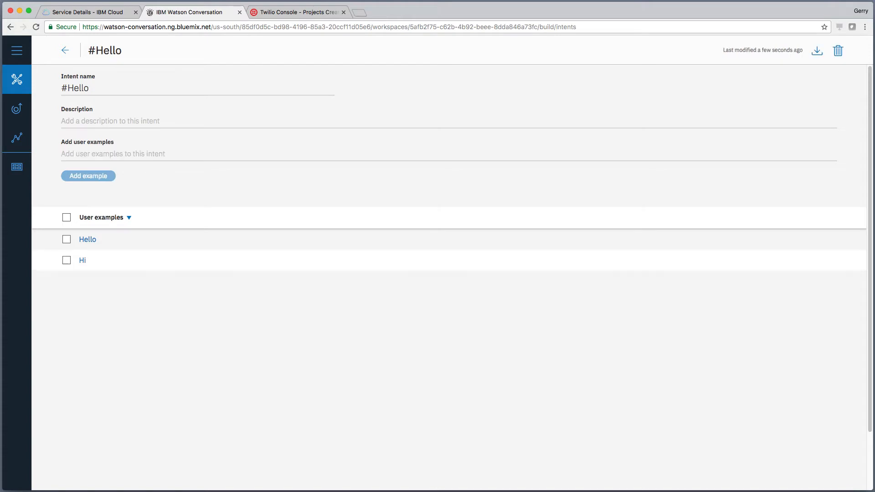
type("Good mo")
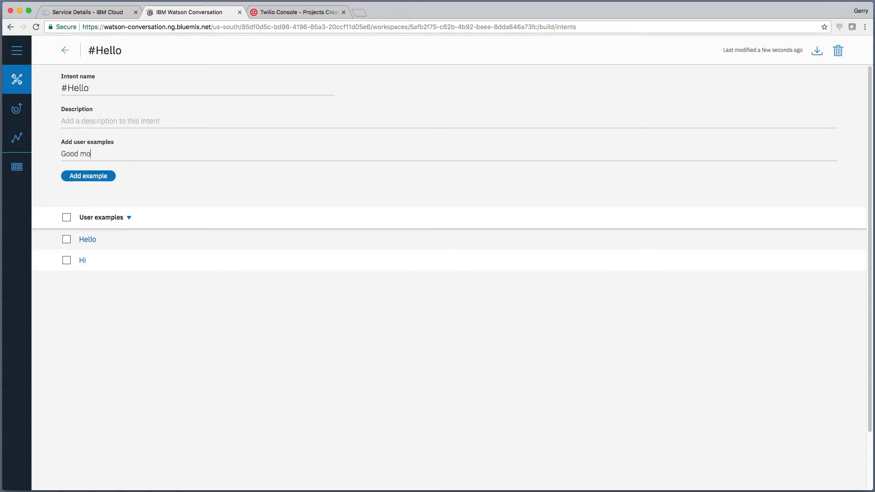
type("rning")
key("Return")
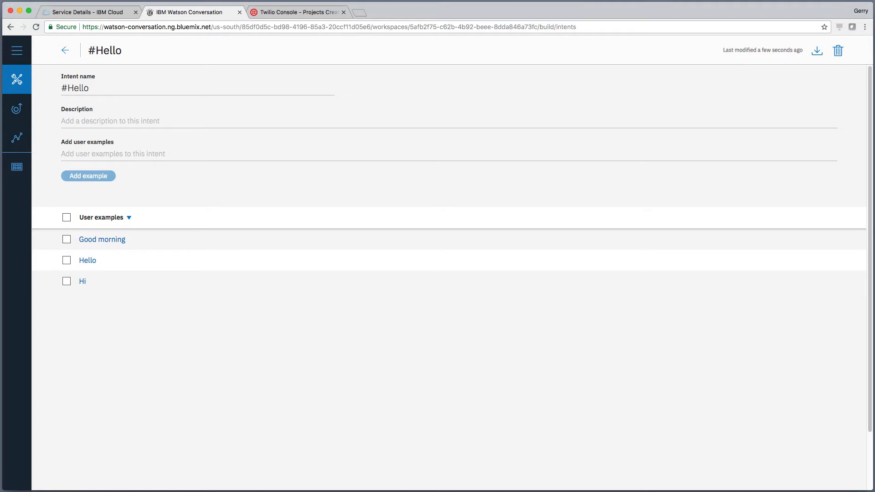
left_click(65, 50)
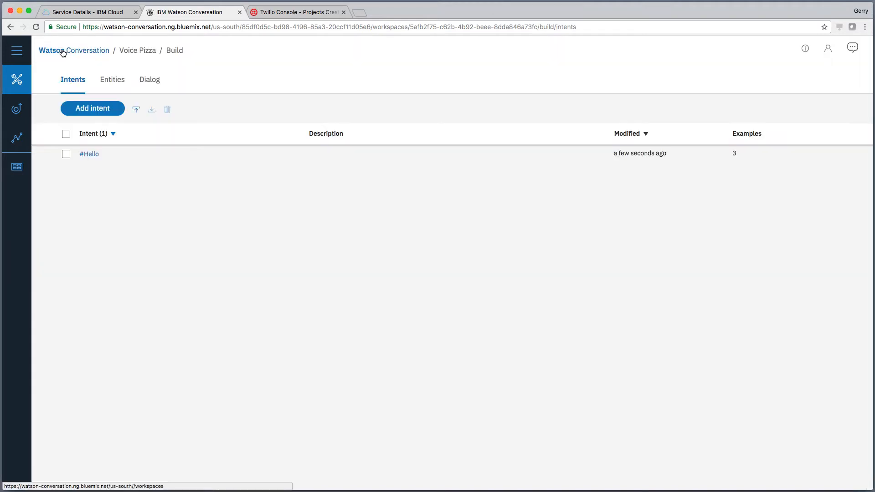
- Create a second intent named #PizzaInfo
left_click(94, 111)
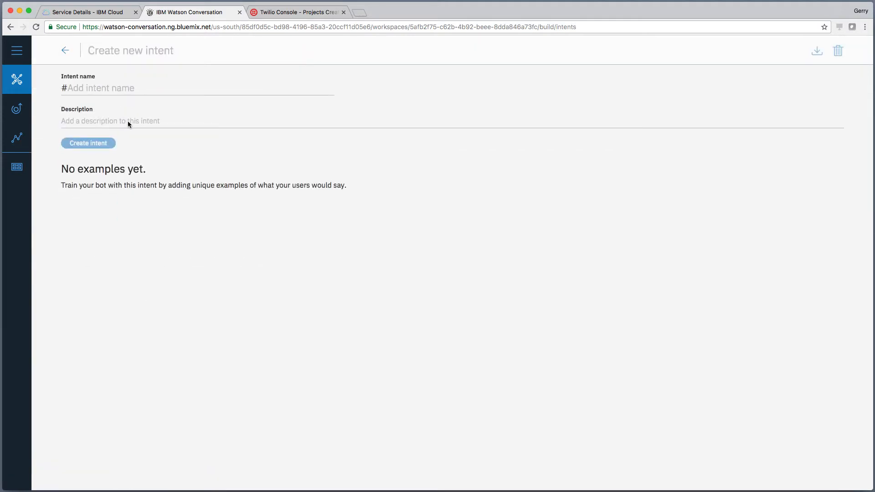
type("Pizza")
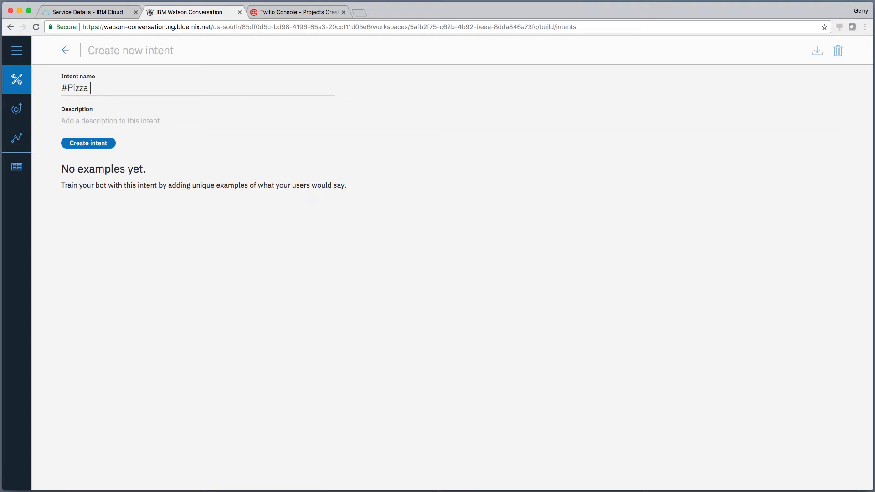
type("Info")
left_click(95, 143)
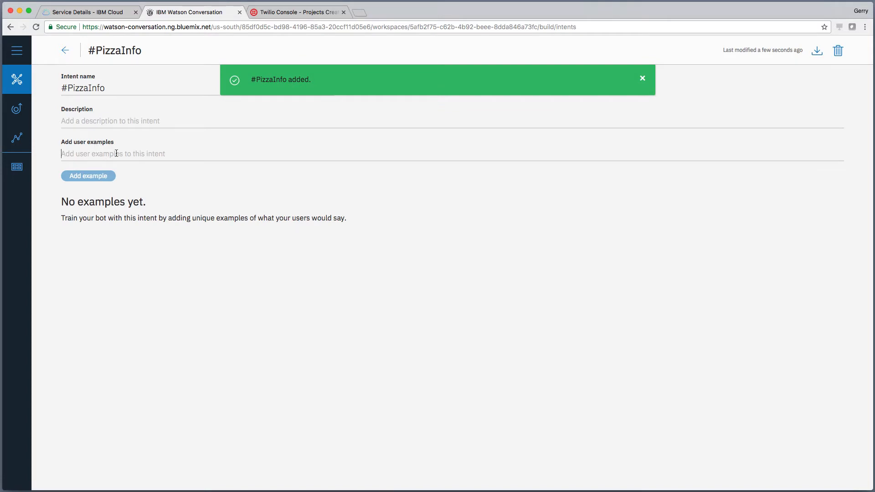
- Add the user examples "Tell me about pizza" and "what is pizza" to the #PizzaInfo intent and return to the intent list
left_click(117, 153)
type("Tell me a")
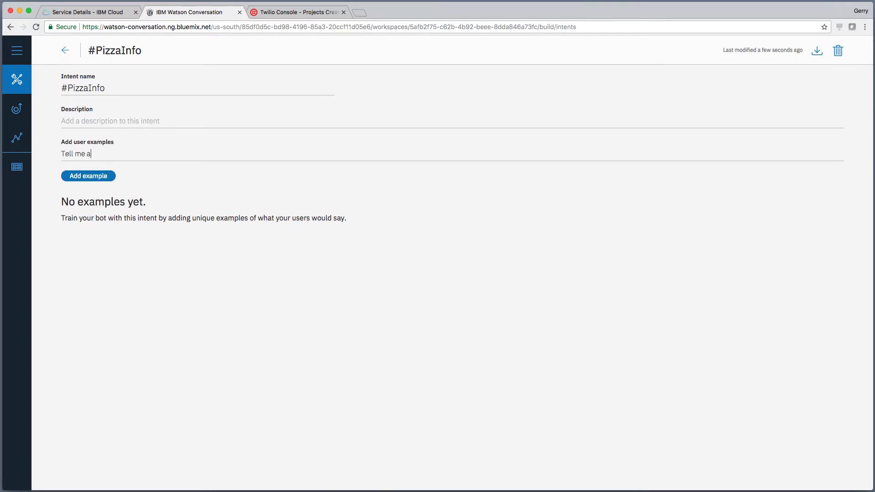
type("bout pizza")
key("Return")
type("w")
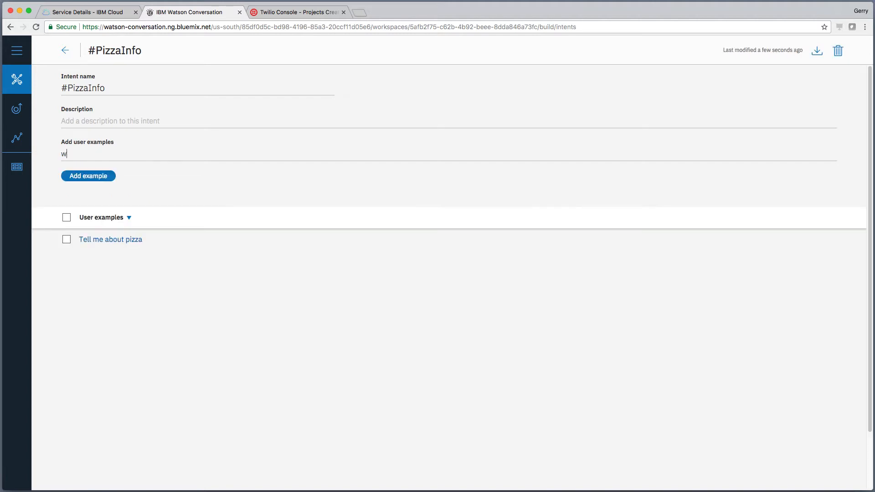
type("hat is pizza")
key("Return")
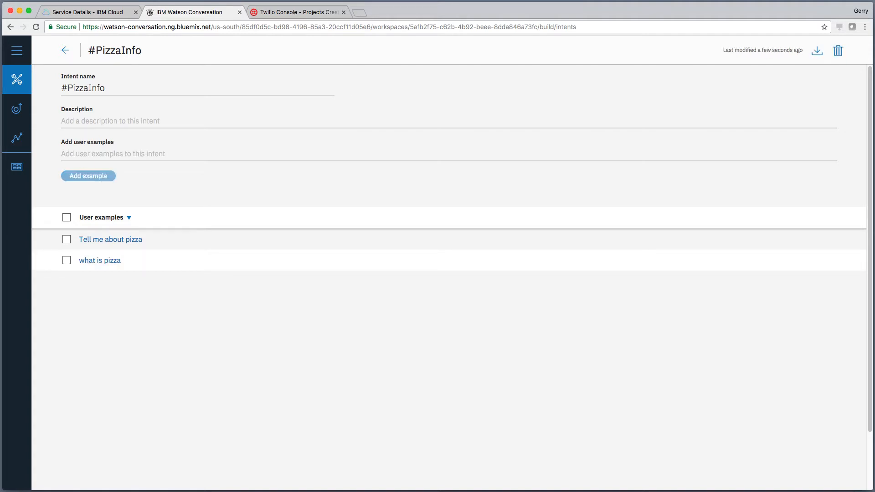
left_click(66, 50)
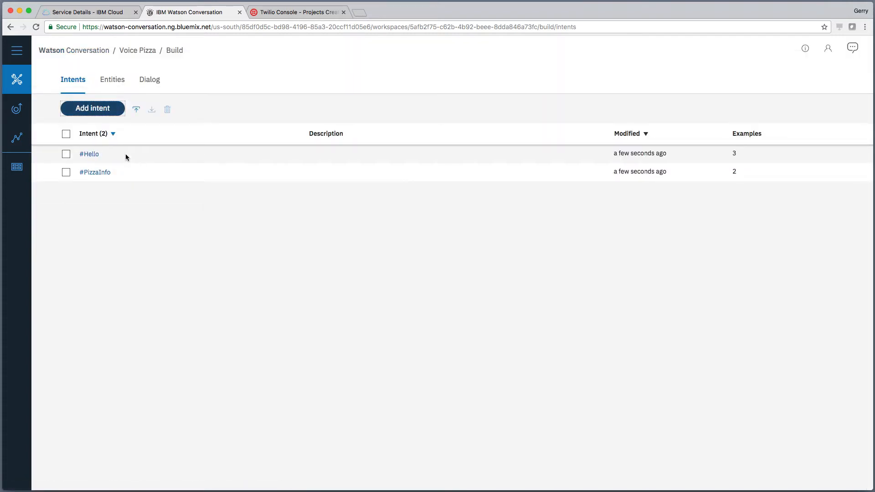
- Create the workspace's dialog and change the Welcome node's condition to the #Hello intent
left_click(148, 83)
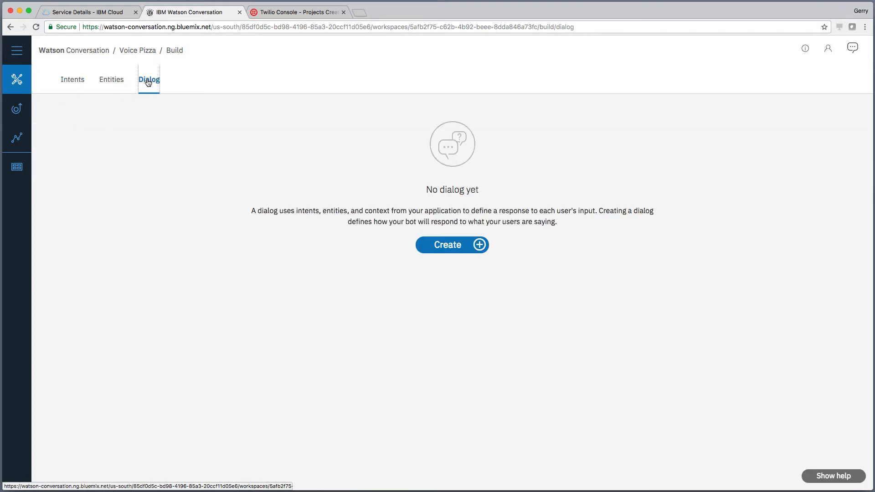
left_click(440, 246)
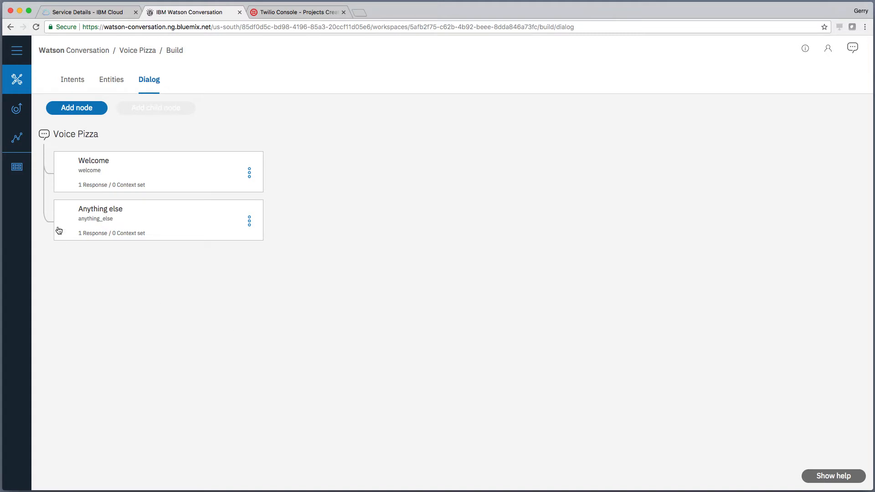
left_click(126, 178)
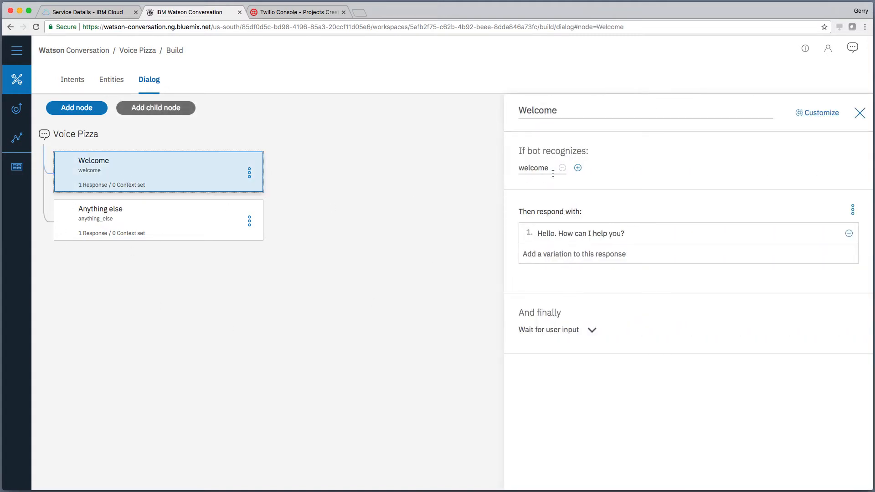
left_click(562, 168)
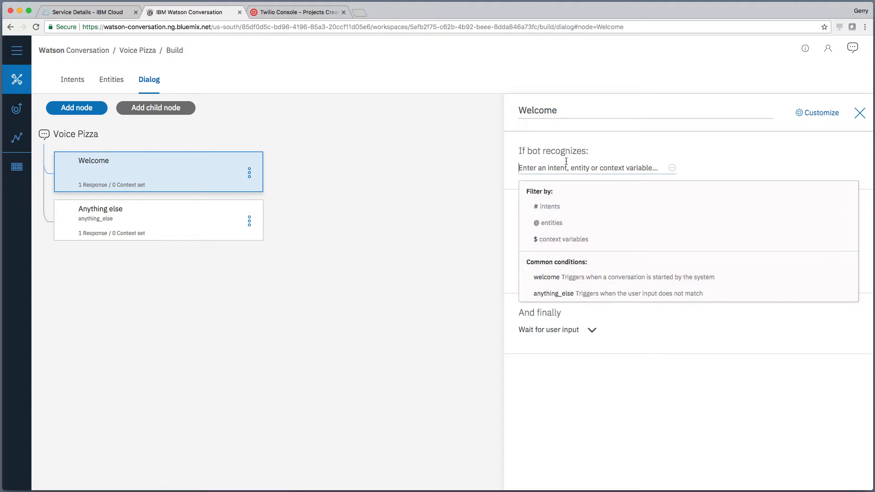
left_click(547, 206)
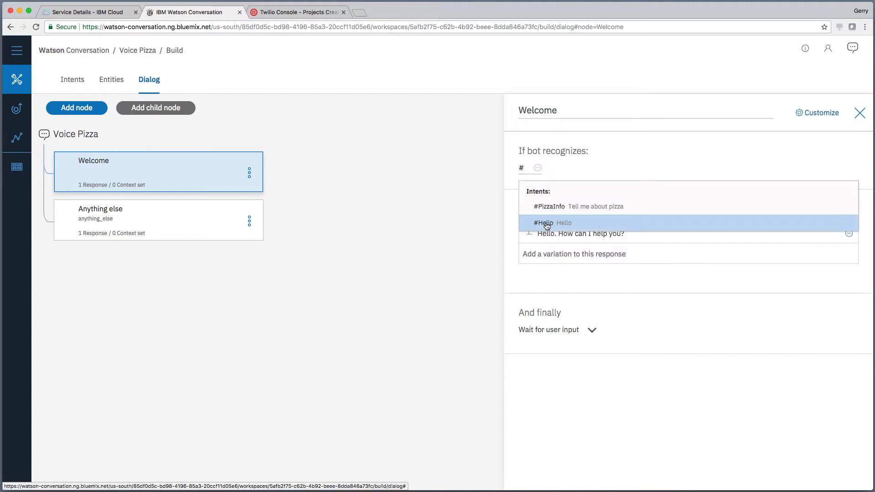
left_click(546, 223)
- Change the Welcome node's response to "Hi, welcome to the pizza information service"
left_click(632, 233)
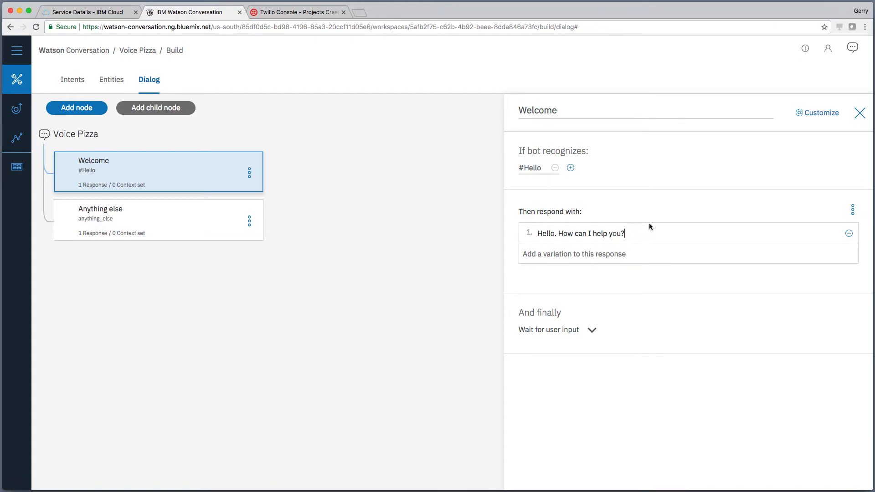
key("BackSpace")
key("BackSpace")
key("BackSpace")
key("BackSpace")
key("BackSpace")
key("BackSpace")
key("BackSpace")
key("BackSpace")
key("BackSpace")
key("BackSpace")
key("BackSpace")
key("BackSpace")
key("BackSpace")
key("BackSpace")
key("BackSpace")
key("BackSpace")
key("BackSpace")
key("BackSpace")
key("BackSpace")
key("BackSpace")
key("BackSpace")
key("BackSpace")
key("BackSpace")
key("BackSpace")
type("i, welcom")
key("BackSpace")
key("BackSpace")
key("BackSpace")
type("come to the pizza informatio")
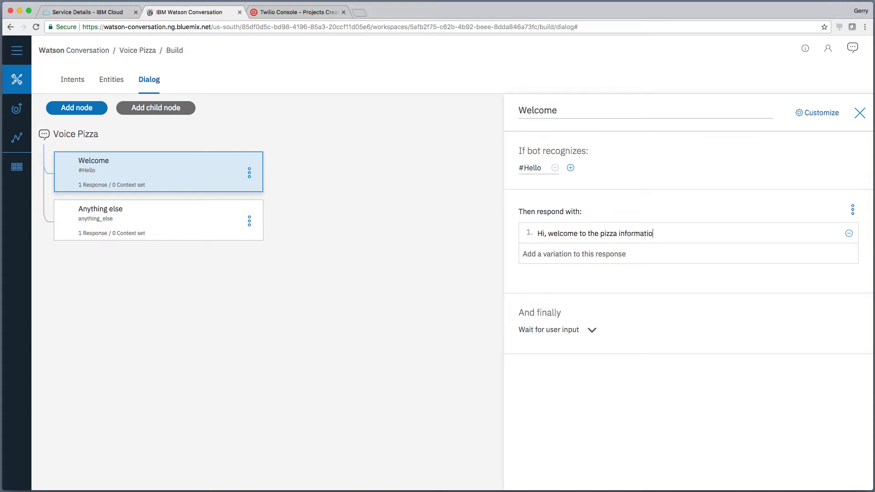
type("n service")
- Add a dialog node below Welcome and name it "Pizza Info"
left_click(250, 173)
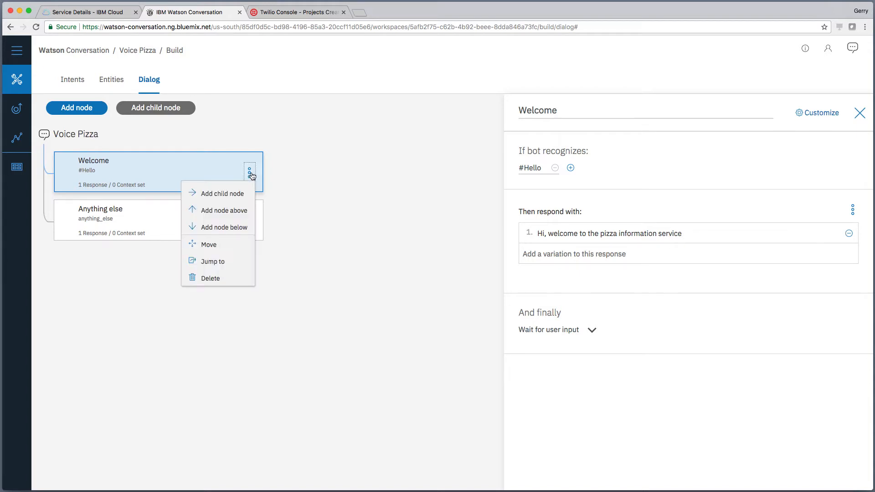
left_click(228, 227)
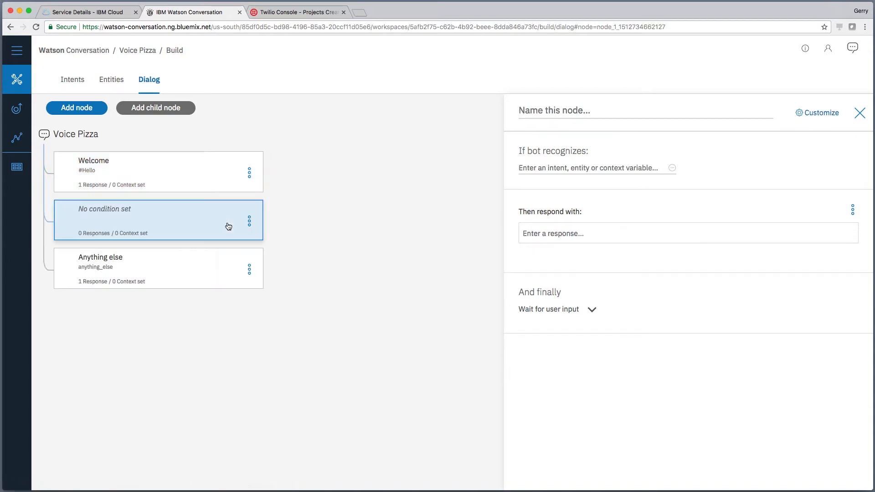
left_click(575, 109)
type("Pizza")
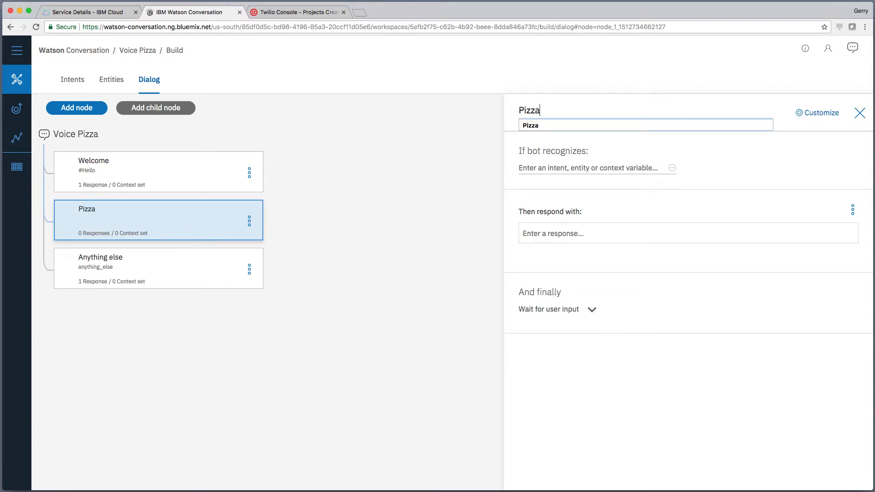
type(" Info")
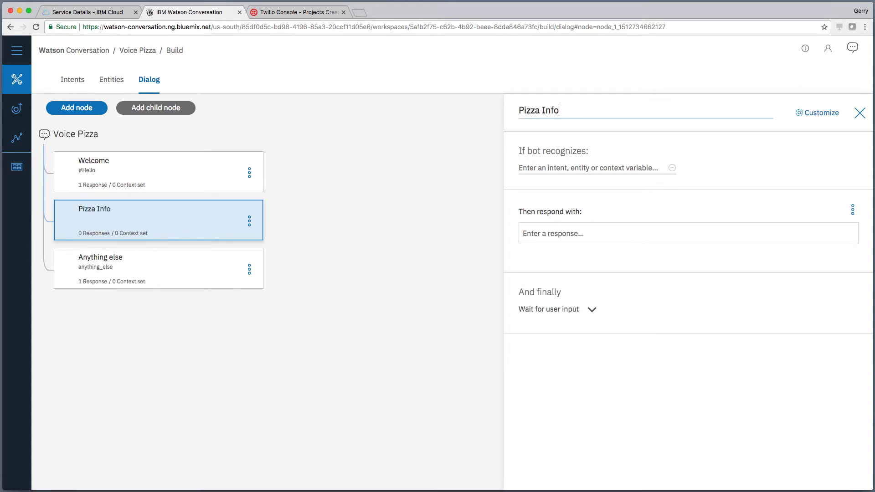
- Set the Pizza Info node's condition to the #PizzaInfo intent
left_click(547, 168)
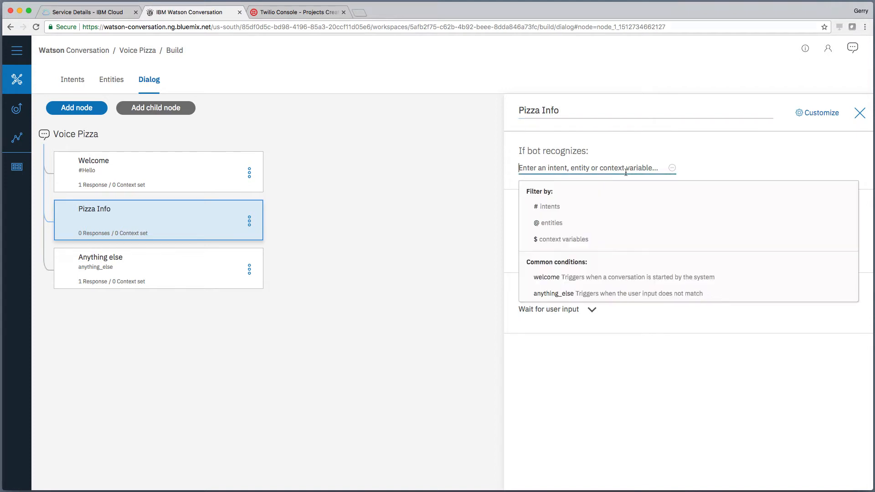
left_click(550, 210)
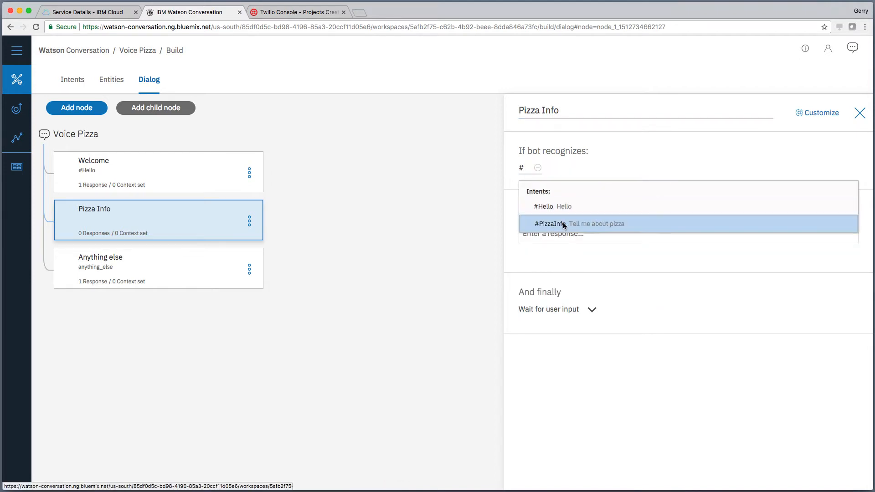
left_click(563, 223)
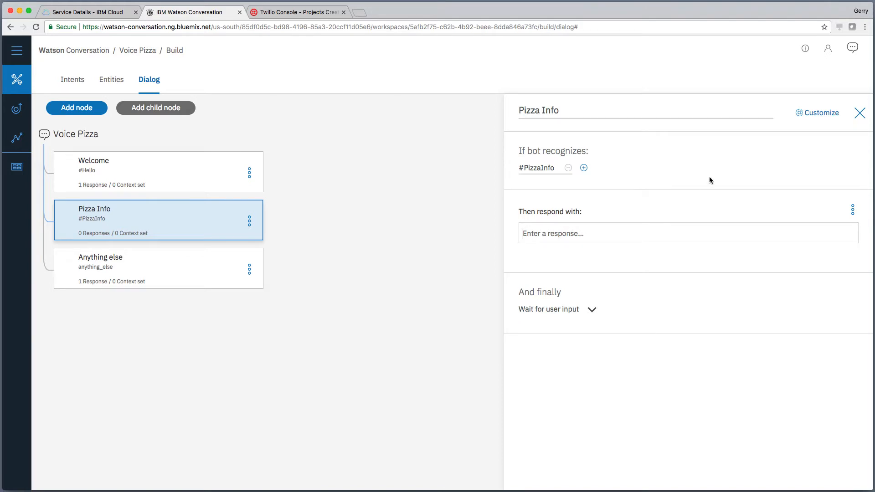
- Enter the Pizza Info response "I have lots of information on pizza, pizza is a bread based food, mostly flat."
type("I have lots of information ")
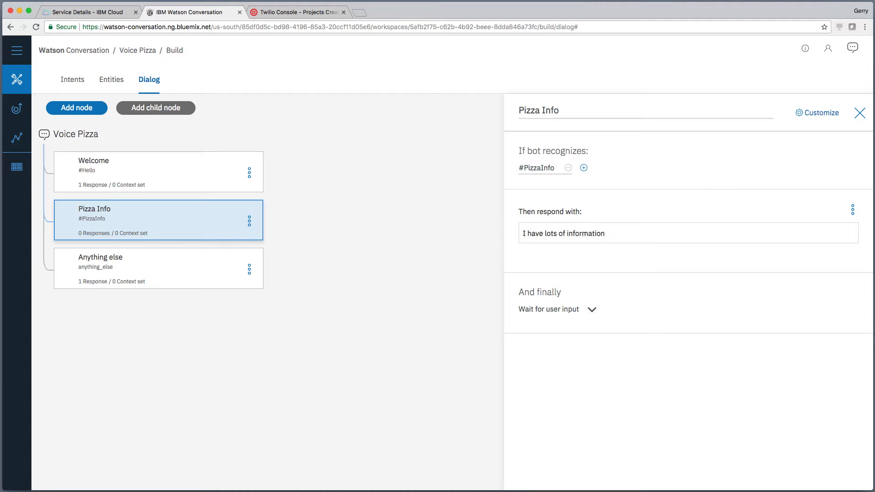
type("on pizza, pizza is a bread based ")
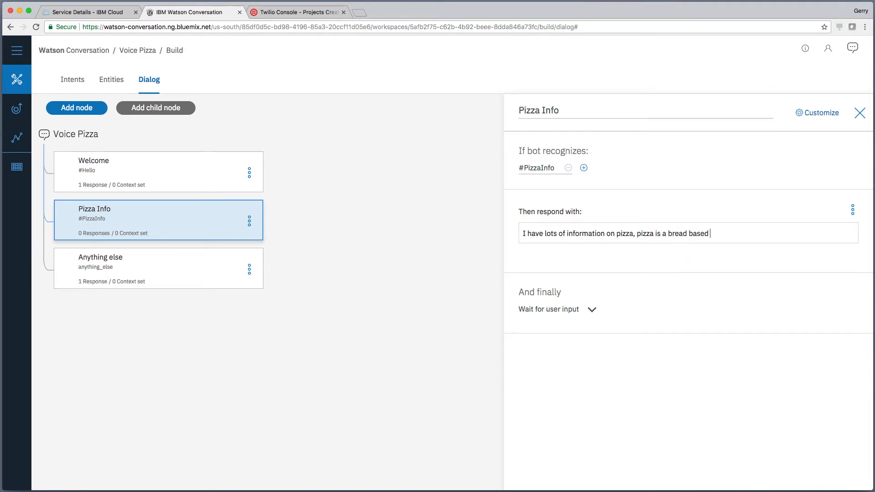
type("food, mostly flat.")
- Test the bot in the Try it out pane with the message "Hello"
left_click(851, 48)
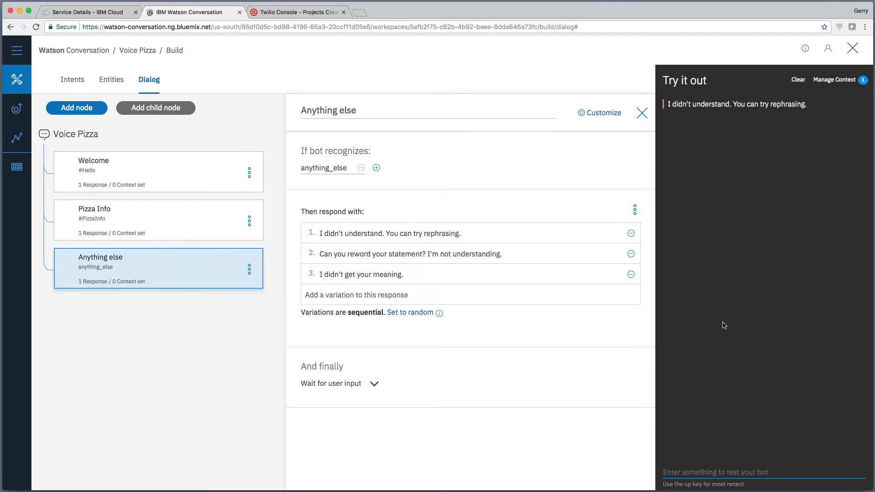
type("H")
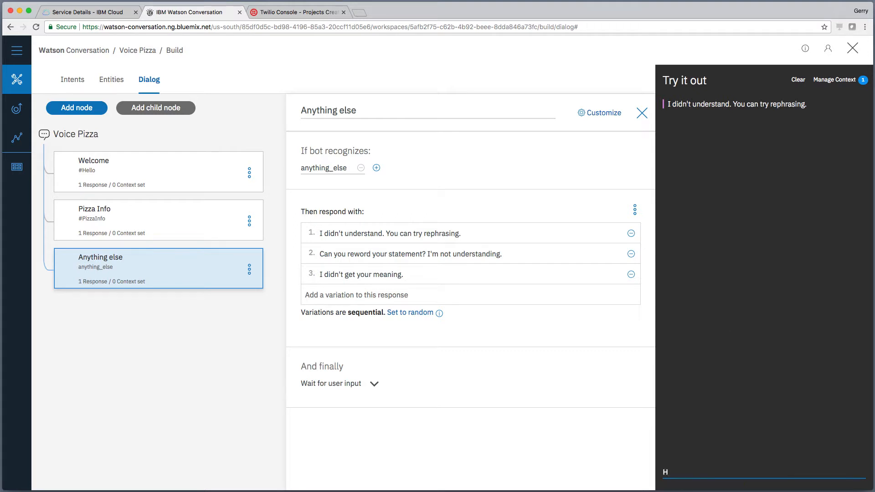
type("ello")
key("Return")
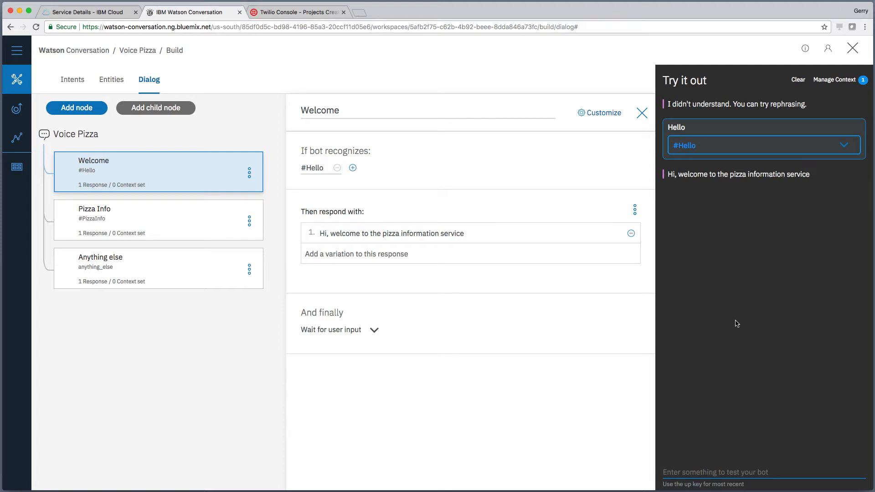
- Test the bot with the message "tell me about pizza" and close the test pane
type("t")
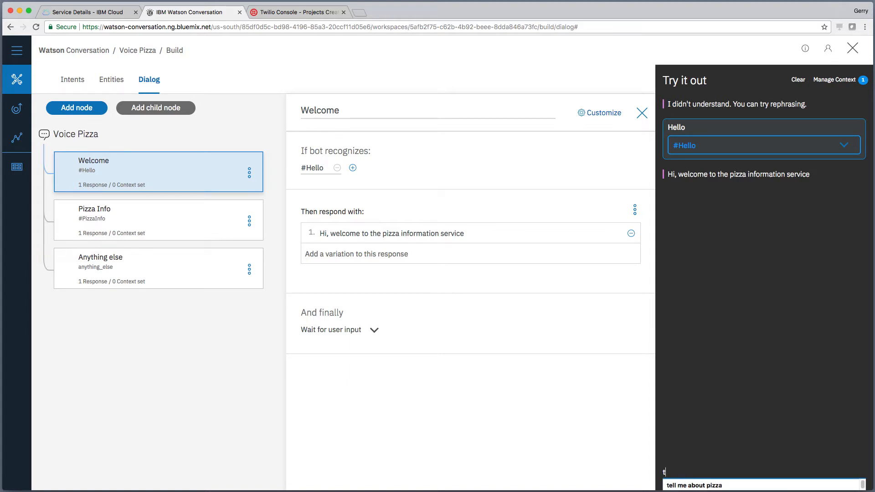
type("ell me about pizza")
key("Return")
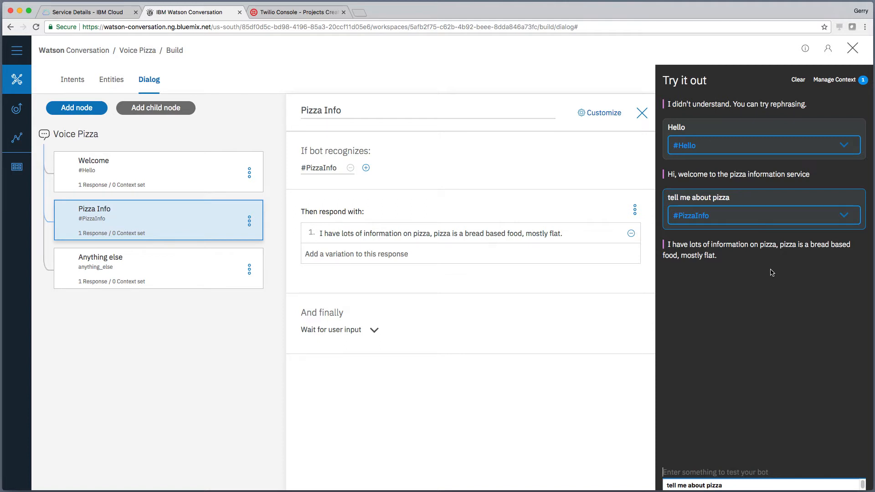
left_click(570, 363)
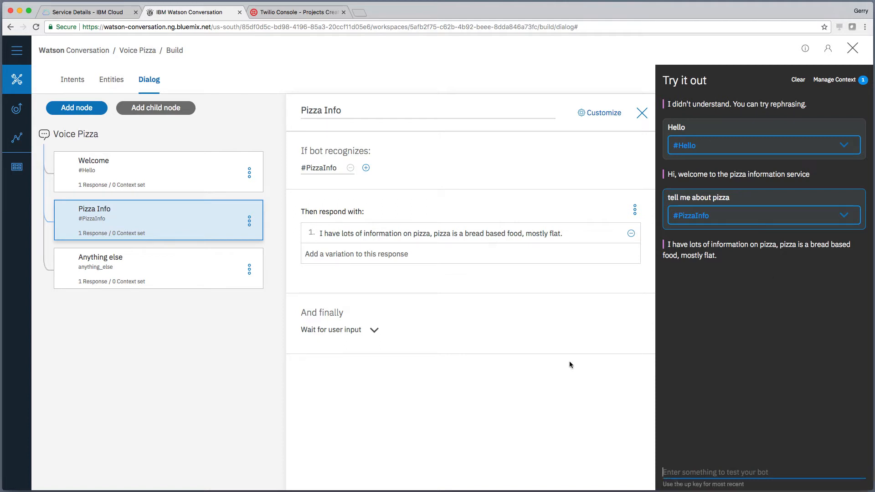
left_click(853, 49)
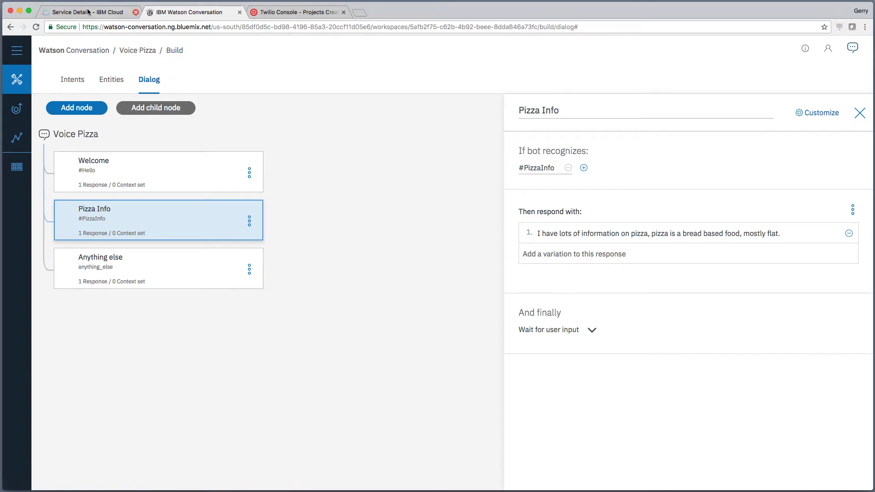
- Switch to IBM Cloud and open the catalog's IBM Cloud Experimental Services
left_click(113, 14)
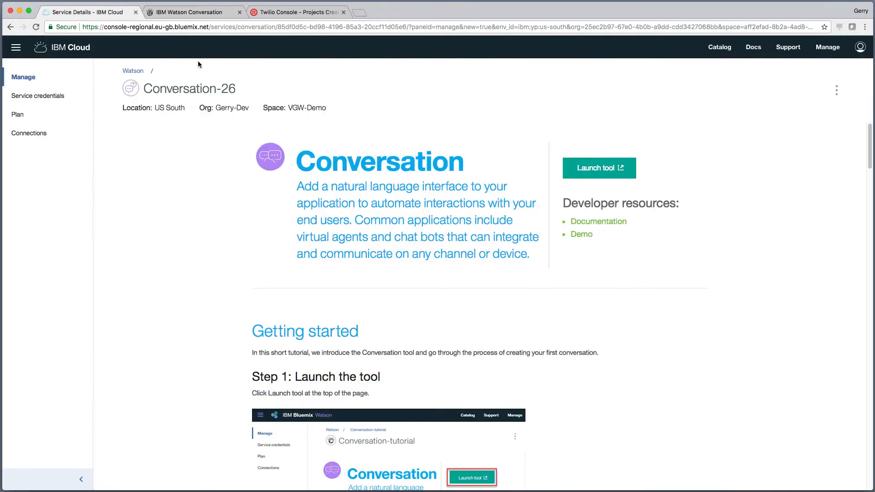
left_click(57, 53)
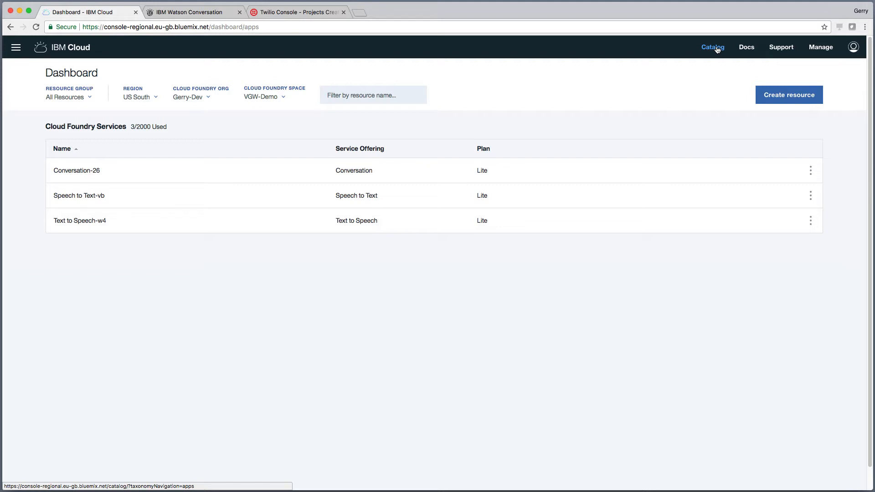
left_click(717, 48)
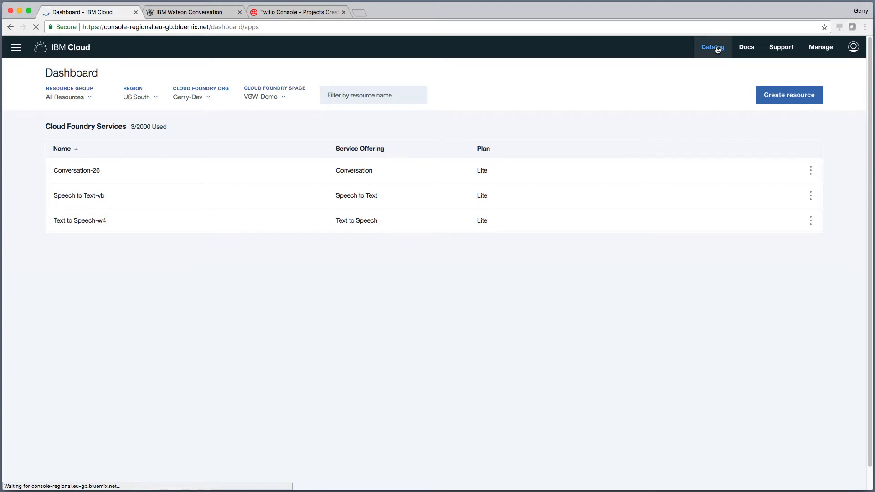
scroll(621, 218, "down", 20)
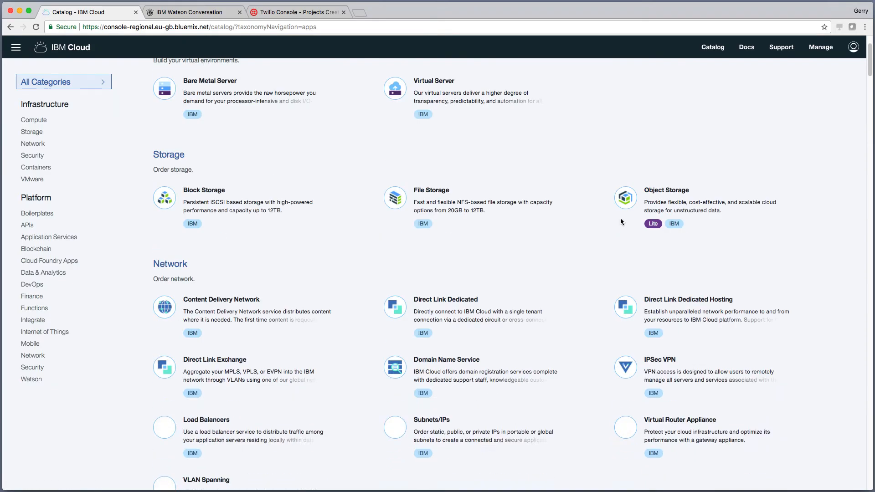
scroll(621, 218, "down", 20)
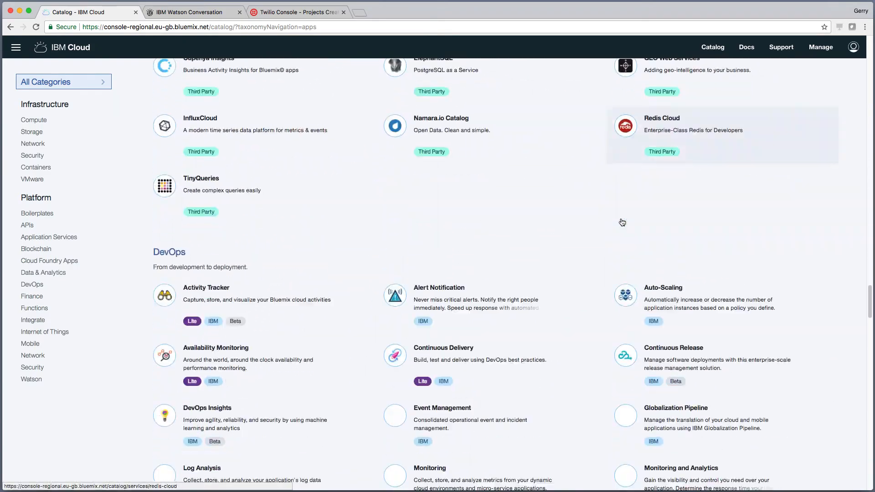
scroll(622, 222, "down", 15)
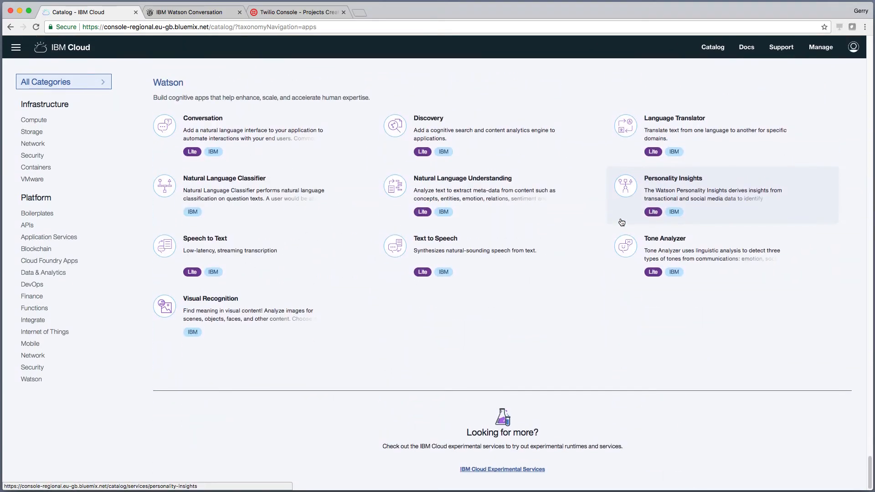
left_click(492, 470)
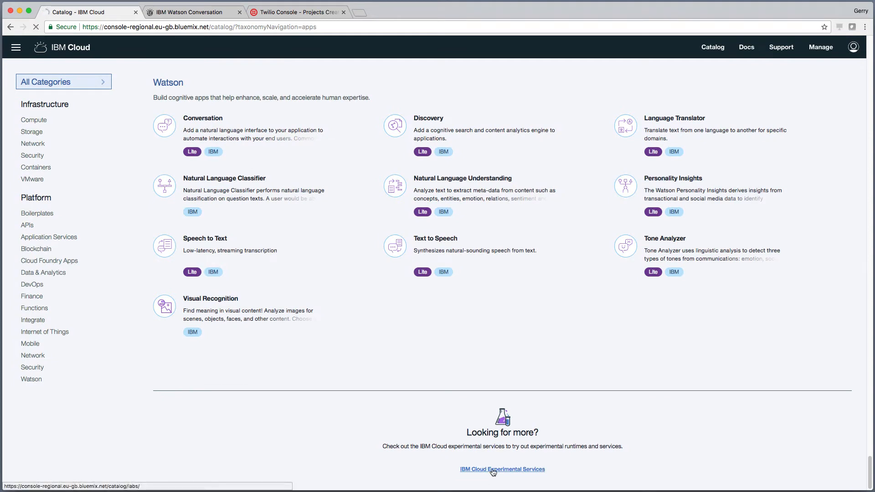
- Create the experimental Voice Agent with Watson service in US South and select its SIP endpoint URI
scroll(494, 467, "down", 3)
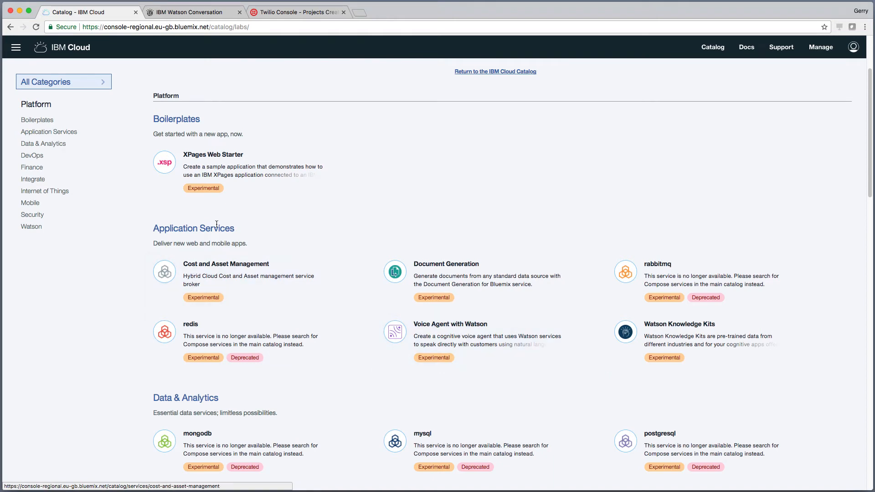
left_click(456, 336)
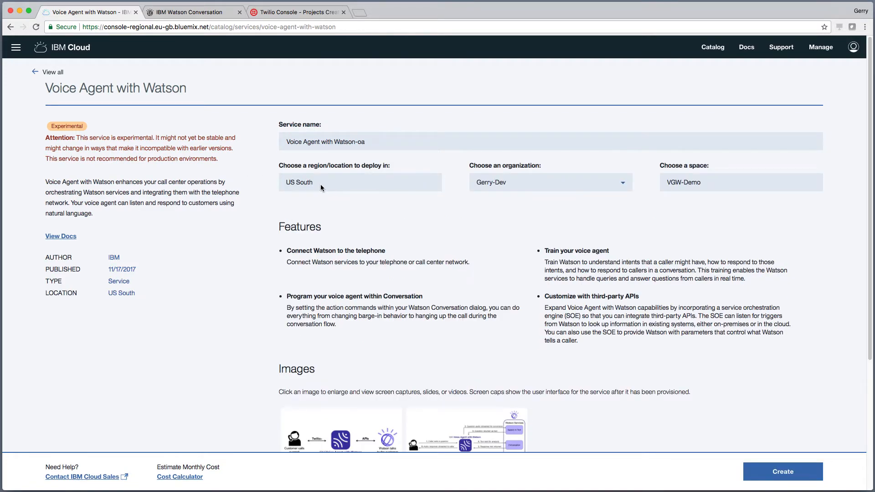
left_click(786, 477)
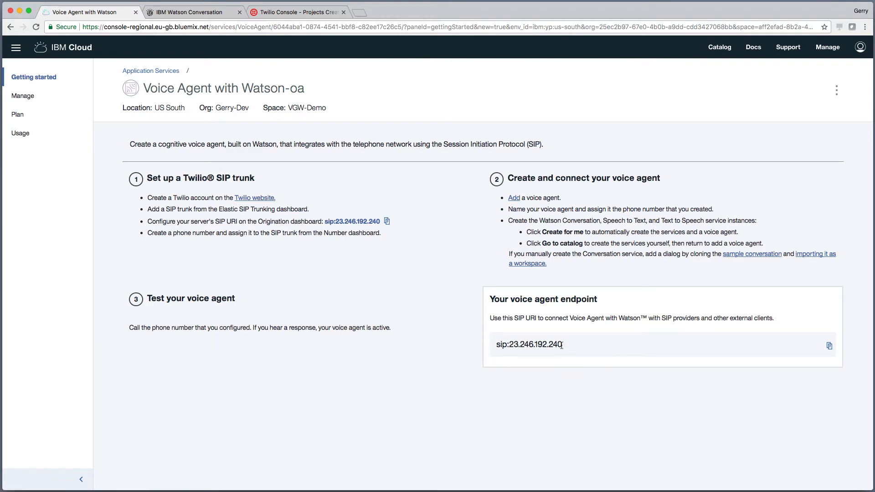
left_click_drag(563, 346, 497, 346)
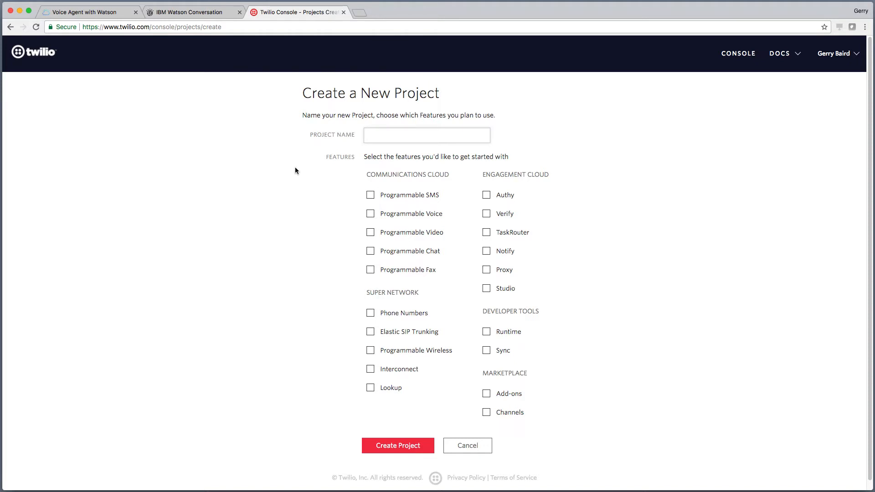
- In the Twilio console, create a new project named "My Demo Project"
type("My Demo Project")
left_click(397, 446)
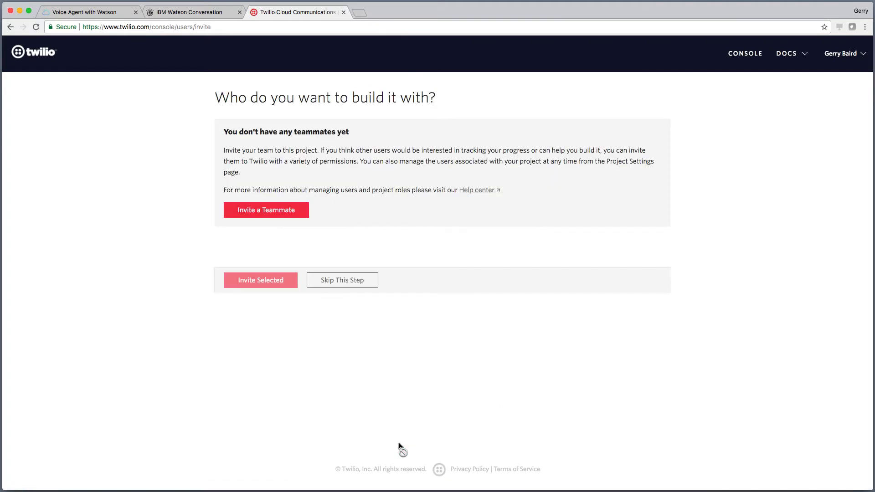
- Skip inviting teammates and request a texted verification code to add the caller's phone number to the project's verified caller IDs
left_click(360, 281)
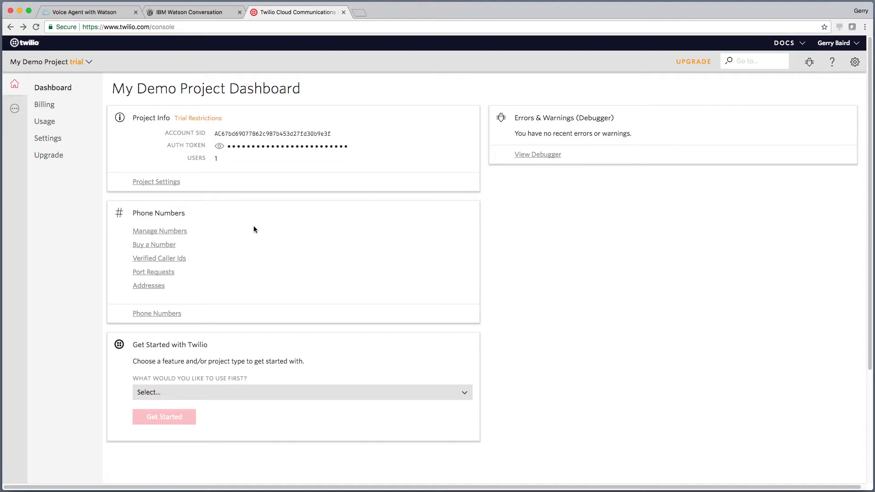
left_click(167, 261)
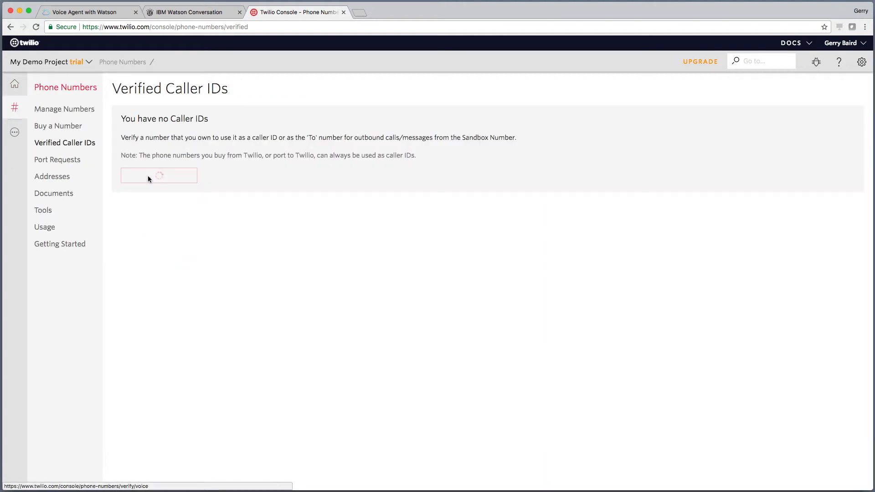
left_click(149, 178)
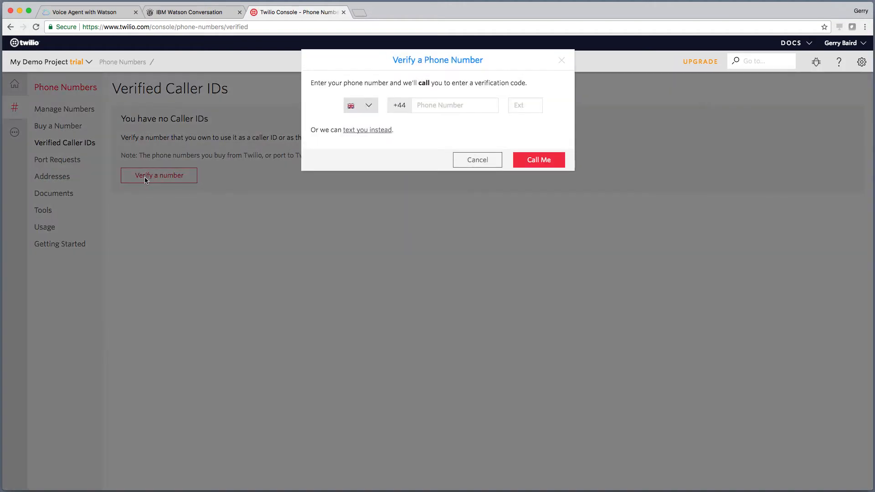
left_click(365, 131)
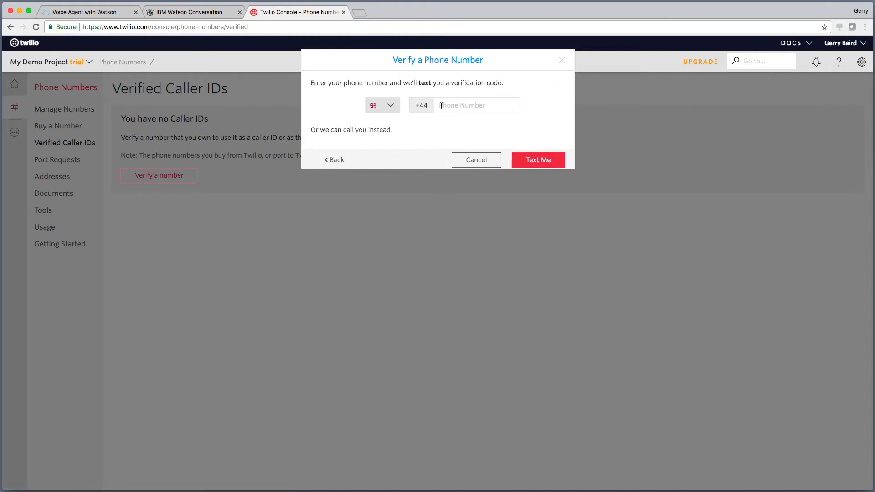
left_click(441, 106)
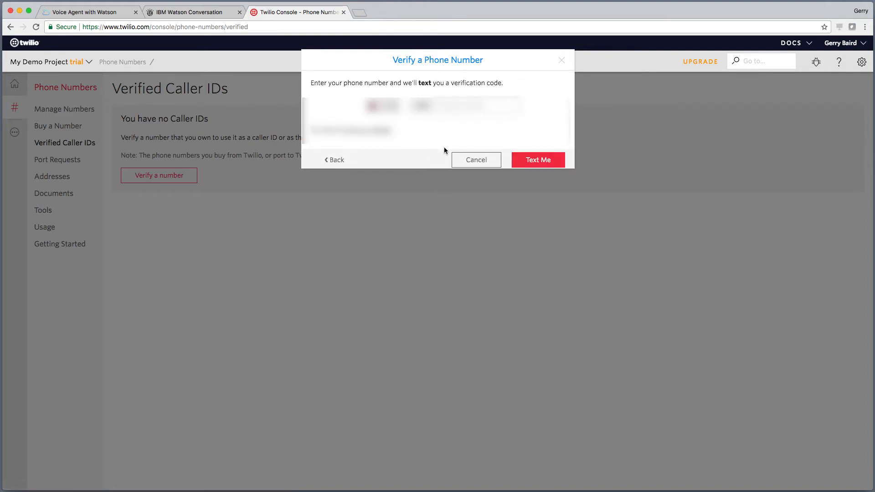
type("?????????")
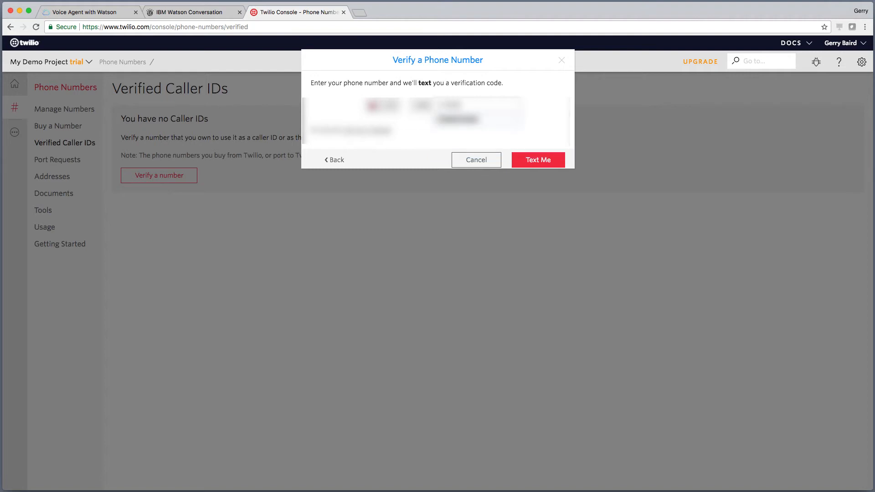
type("??")
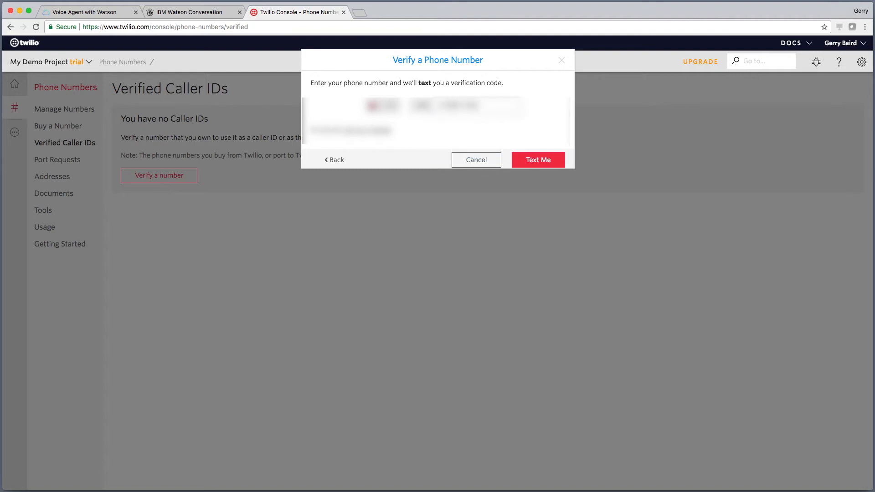
left_click(530, 164)
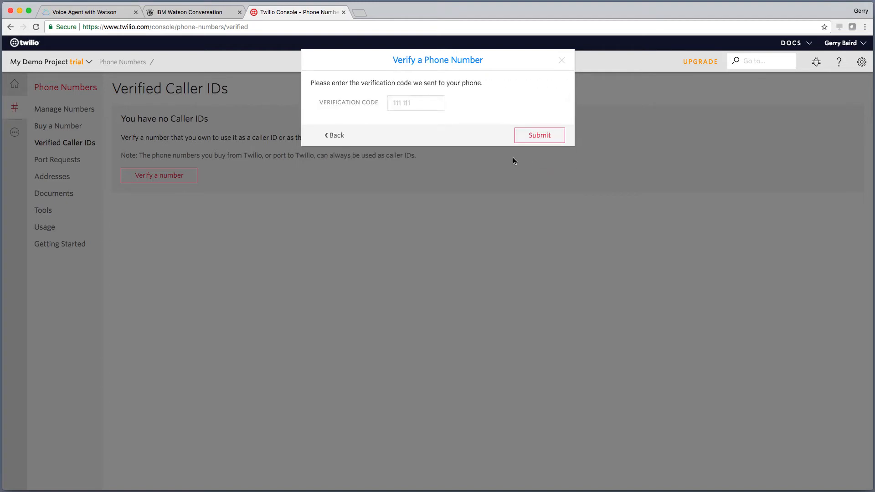
- Enter the received verification code and submit it to verify the phone number
left_click(419, 101)
left_click(535, 137)
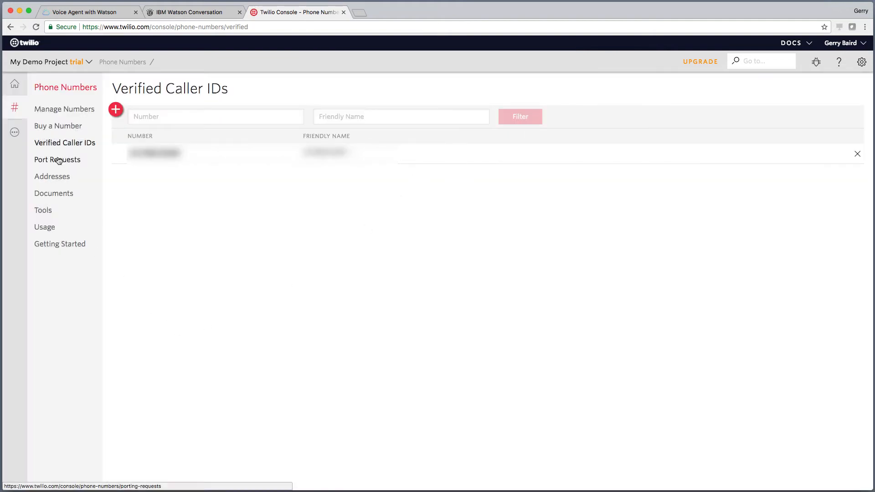
- From the project dashboard, get started with Elastic SIP Trunking as the first feature
left_click(17, 88)
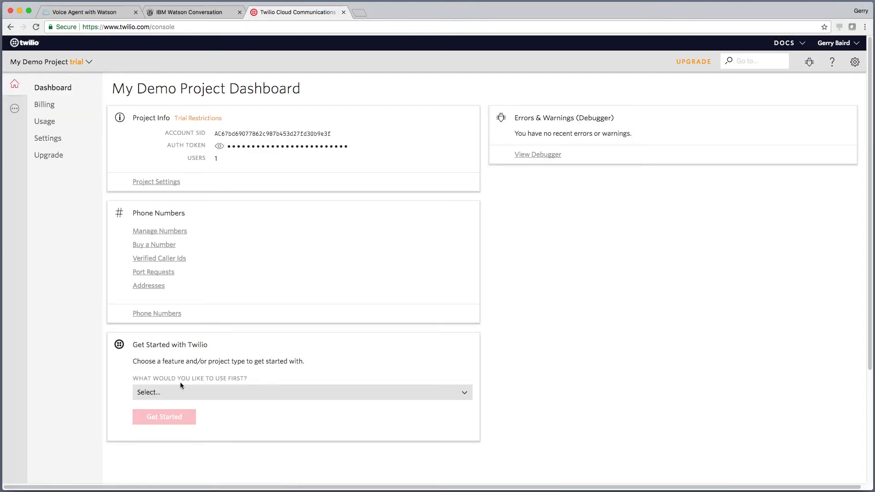
left_click(184, 392)
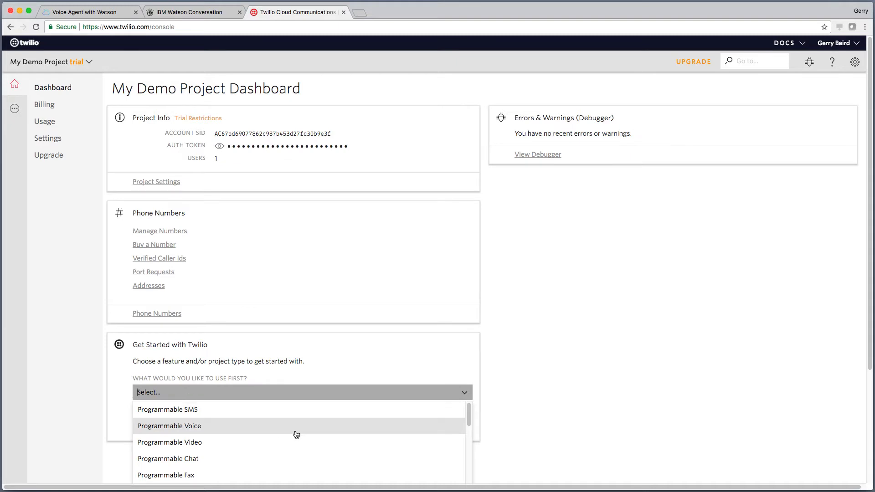
left_click_drag(467, 409, 467, 433)
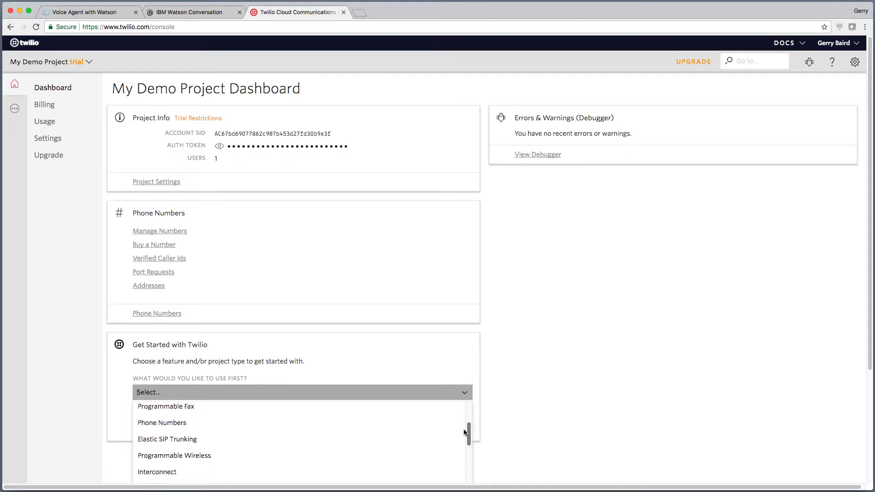
left_click(180, 439)
left_click(167, 418)
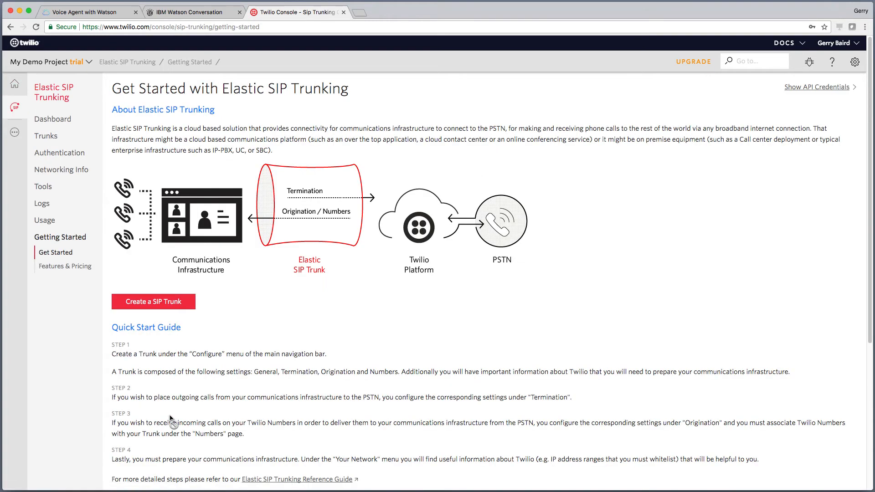
- Create a new SIP trunk with the friendly name "Demo Trunk"
left_click(159, 299)
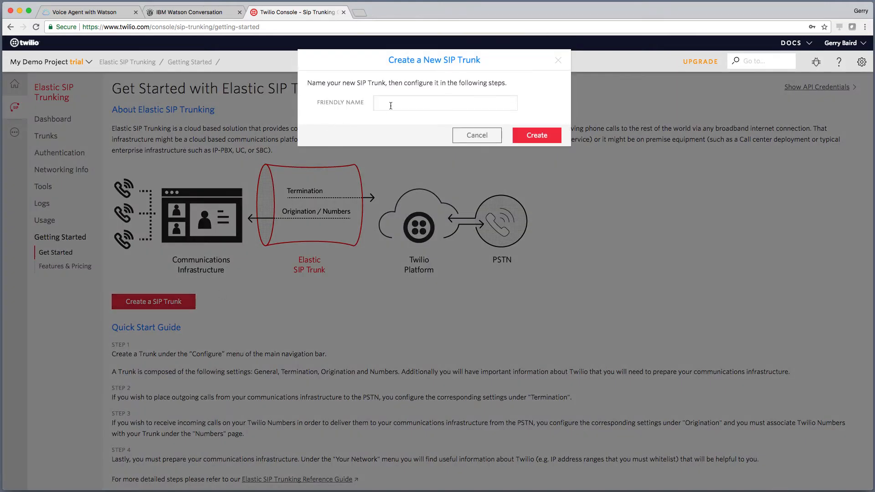
left_click(396, 105)
type("Demo Trunk")
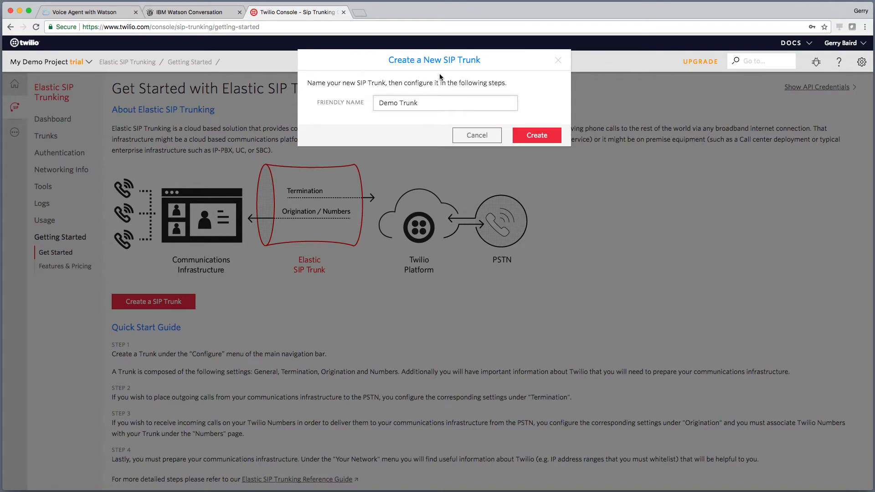
left_click(537, 139)
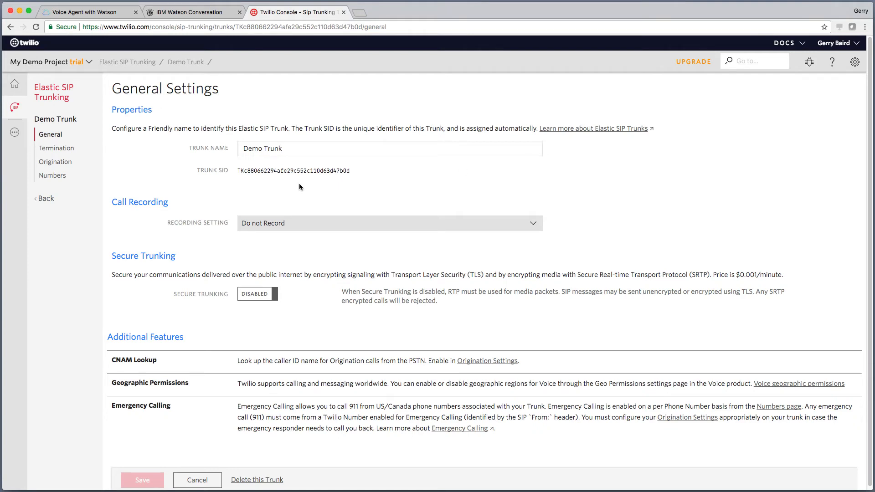
- Search United Kingdom numbers for Demo Trunk and buy a $1.00 local number with voice and SMS capabilities
left_click(53, 176)
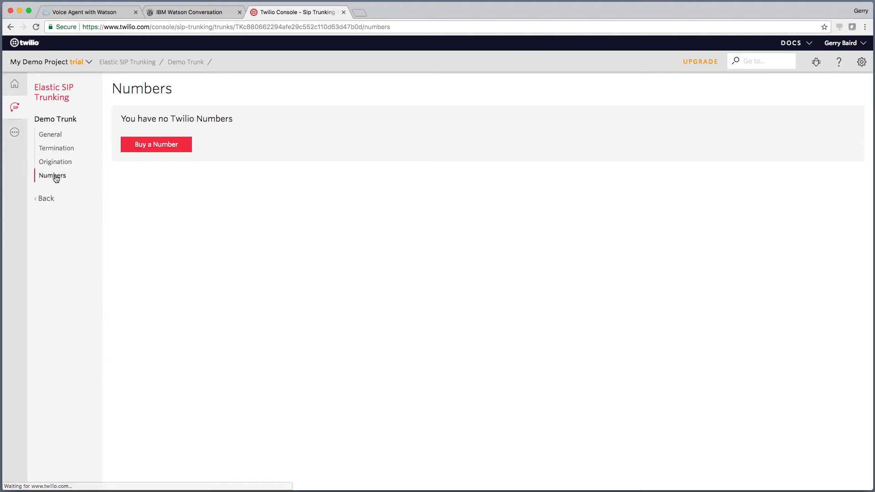
left_click(158, 145)
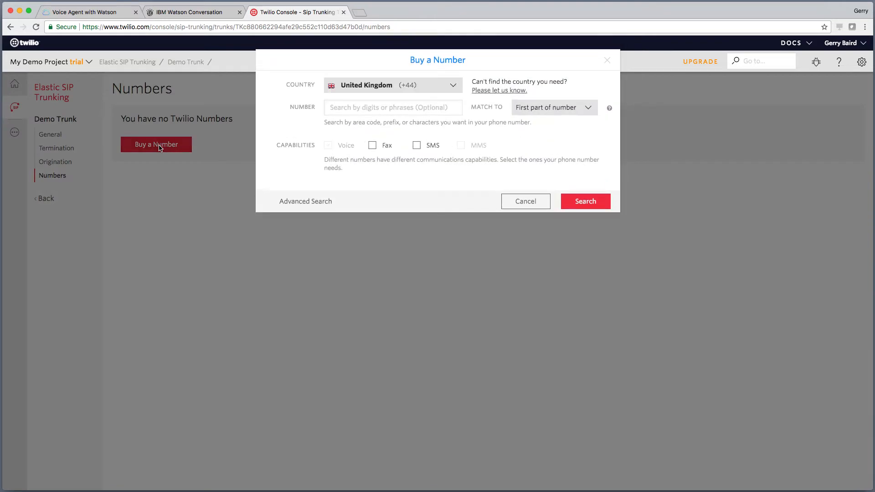
left_click(572, 201)
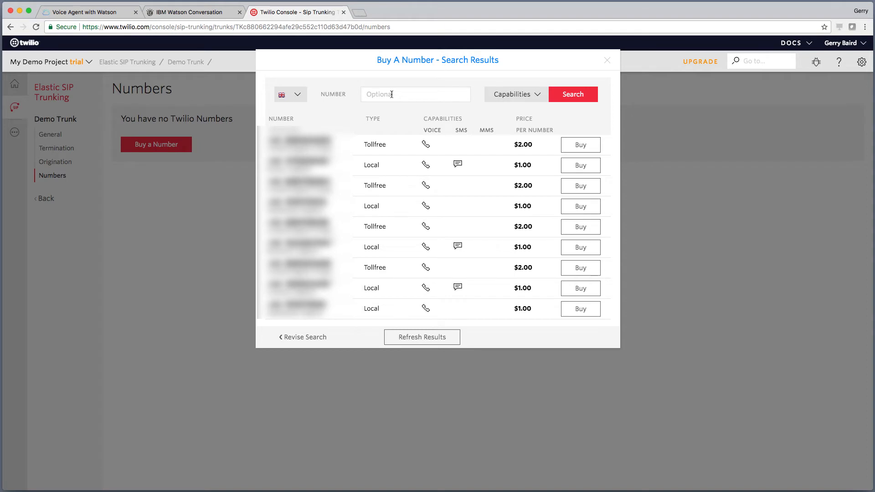
left_click(584, 249)
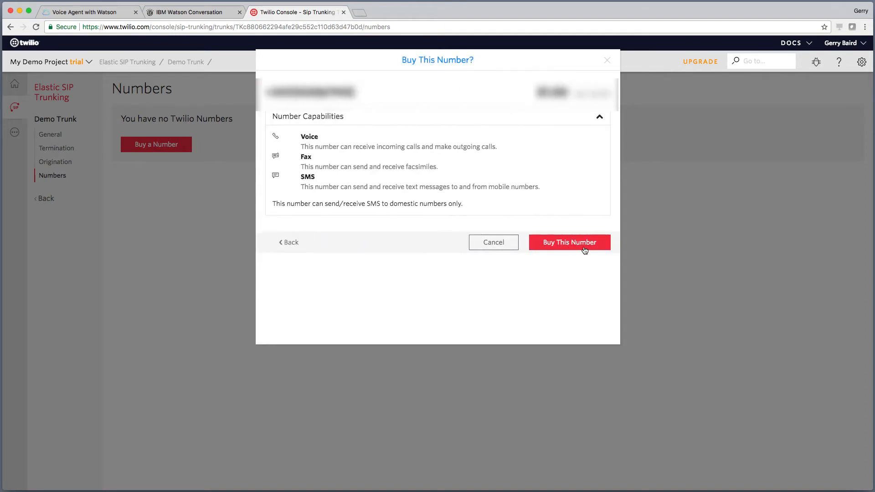
left_click(580, 248)
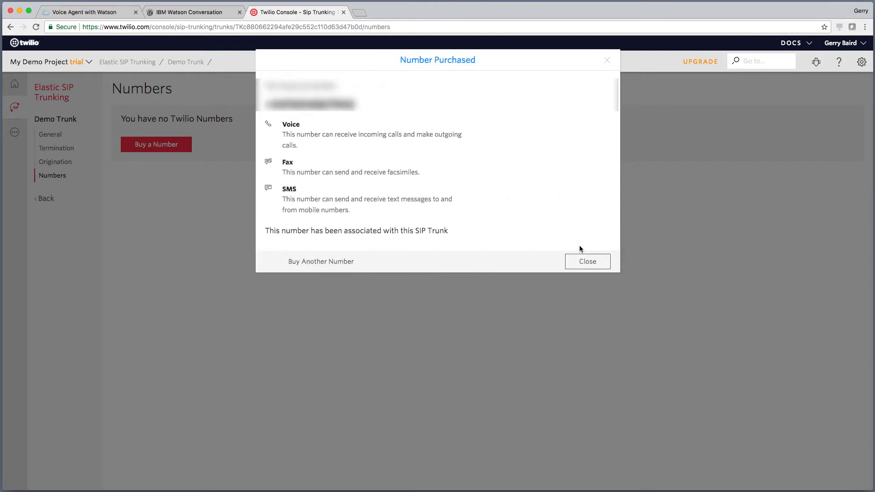
left_click(588, 262)
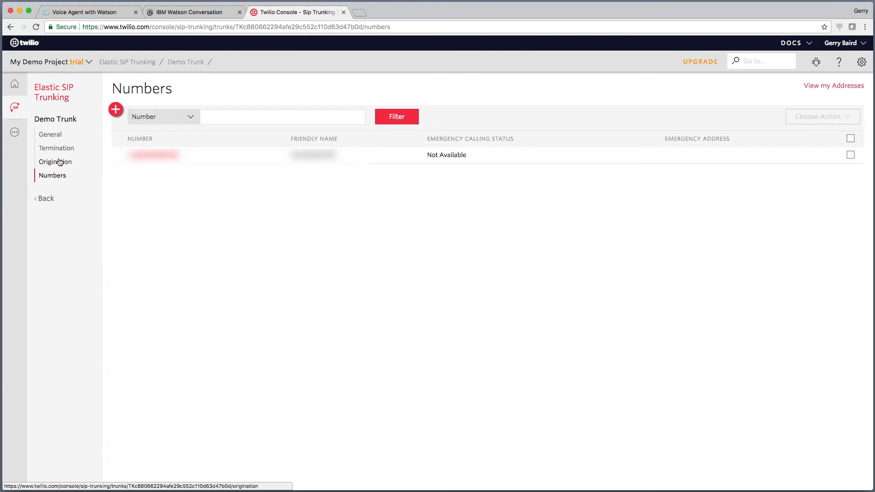
- Copy the voice agent endpoint from IBM Cloud and add sip:23.246.192.240 as Demo Trunk's origination URI in Twilio
left_click(58, 165)
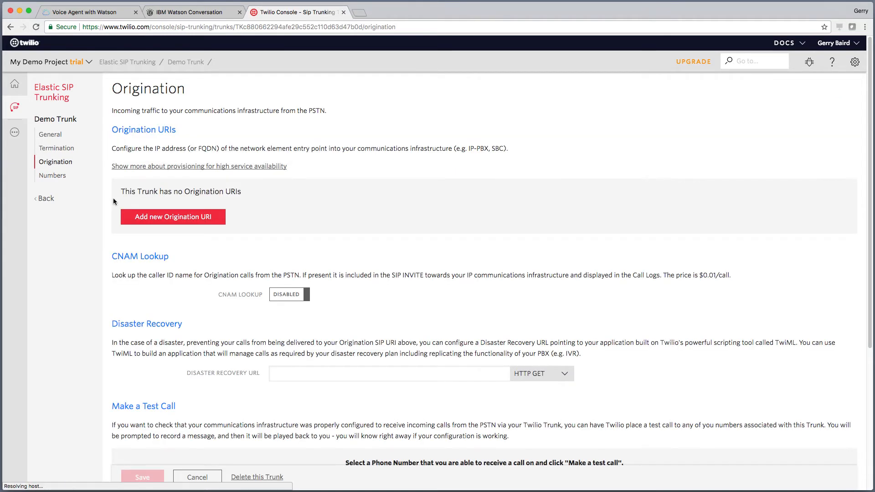
left_click(141, 216)
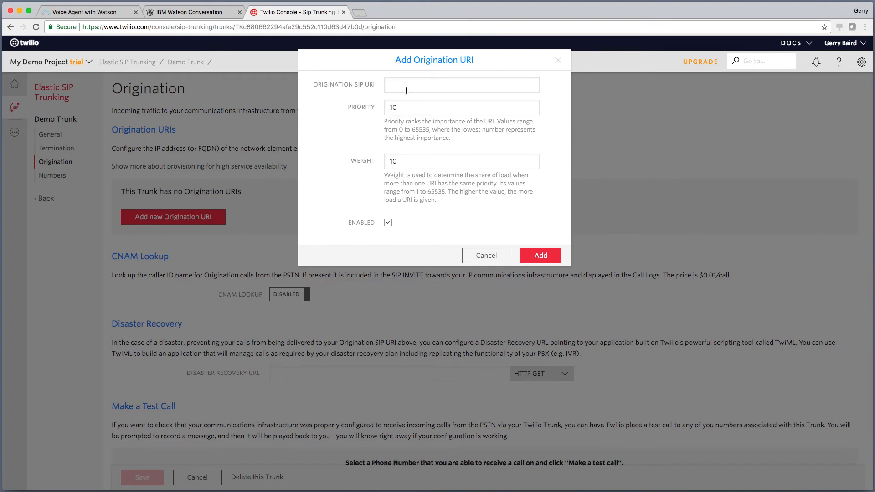
left_click(73, 14)
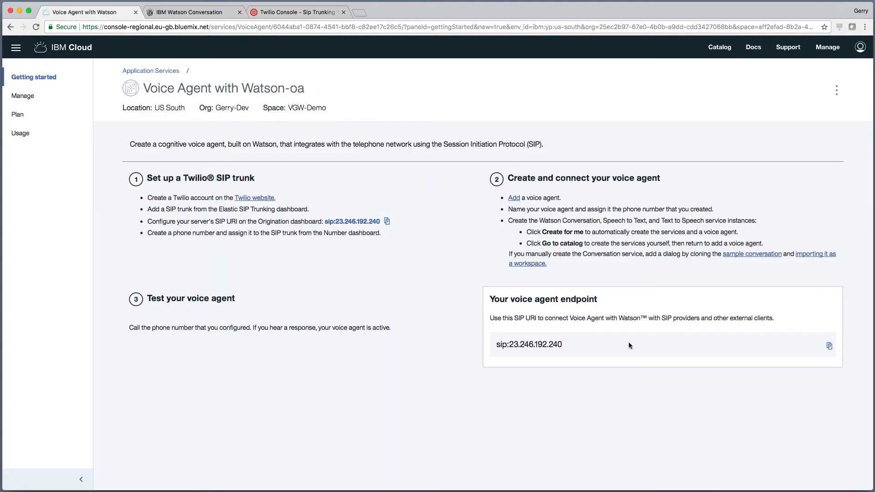
left_click(828, 346)
left_click(829, 347)
left_click(269, 14)
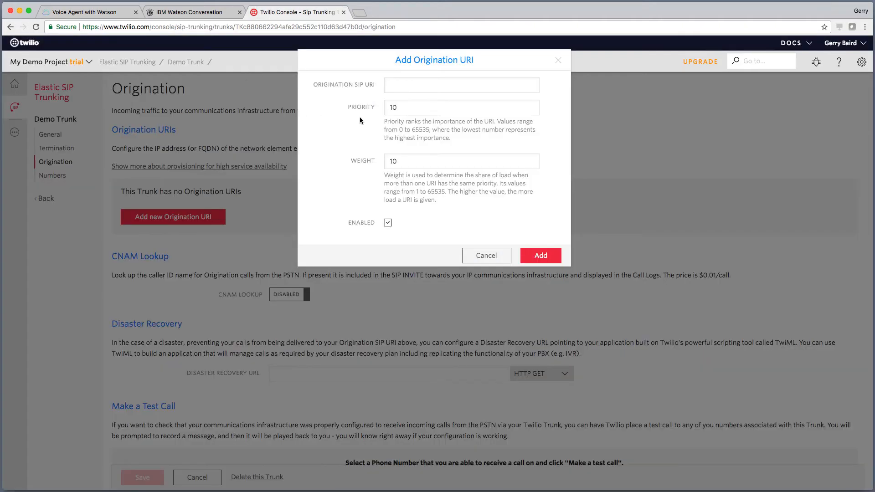
left_click(427, 87)
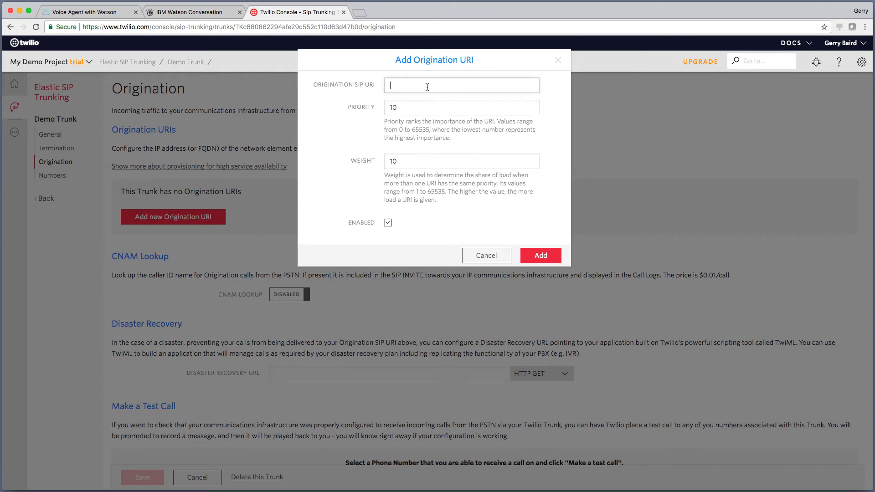
key("super+v")
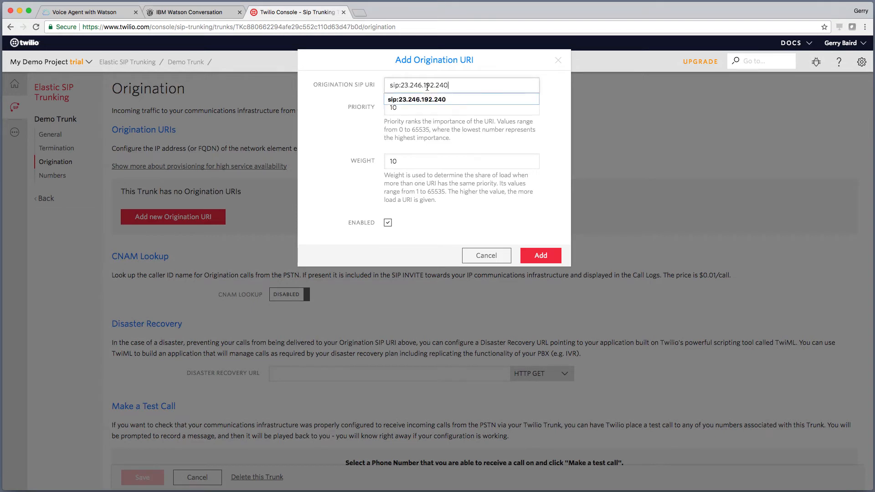
left_click(546, 260)
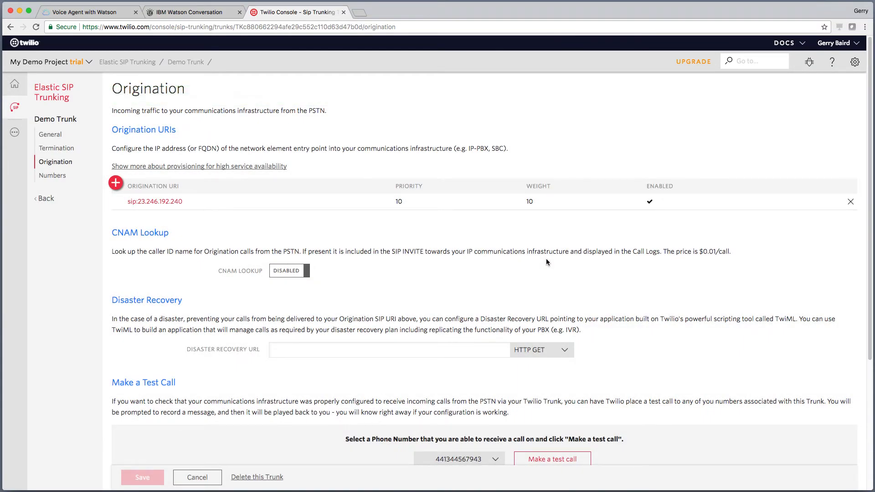
- Open Demo Trunk's numbers in Twilio, and start adding a voice agent in IBM Cloud's Voice Agent with Watson service
left_click(47, 175)
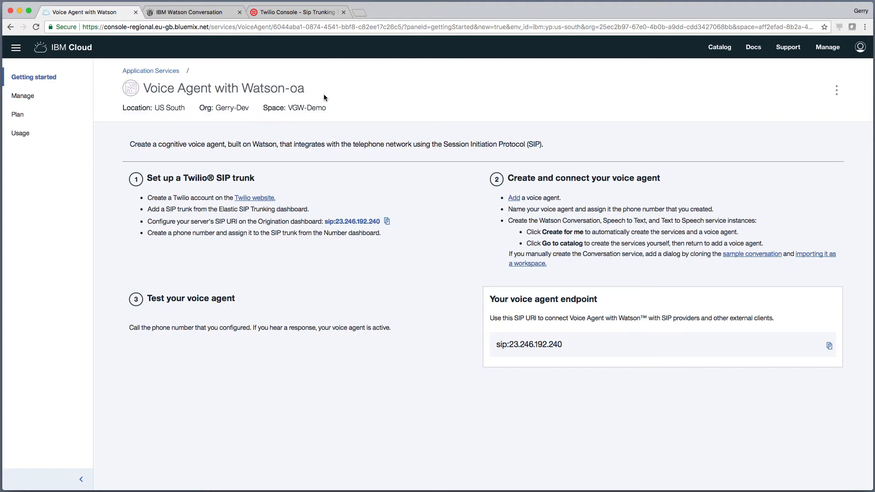
left_click(21, 99)
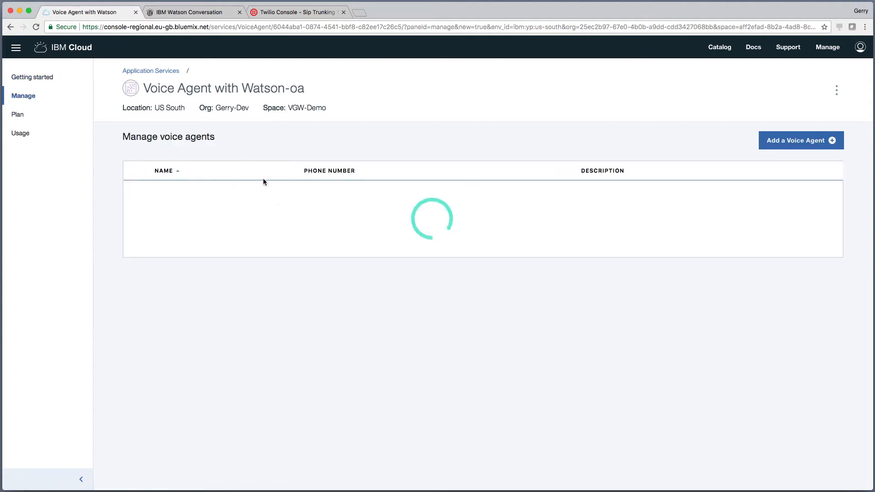
left_click(802, 144)
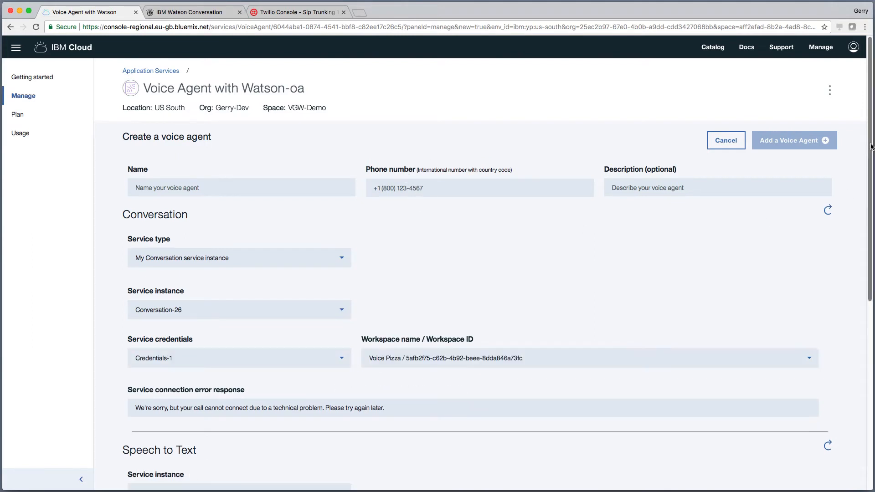
left_click_drag(870, 147, 851, 296)
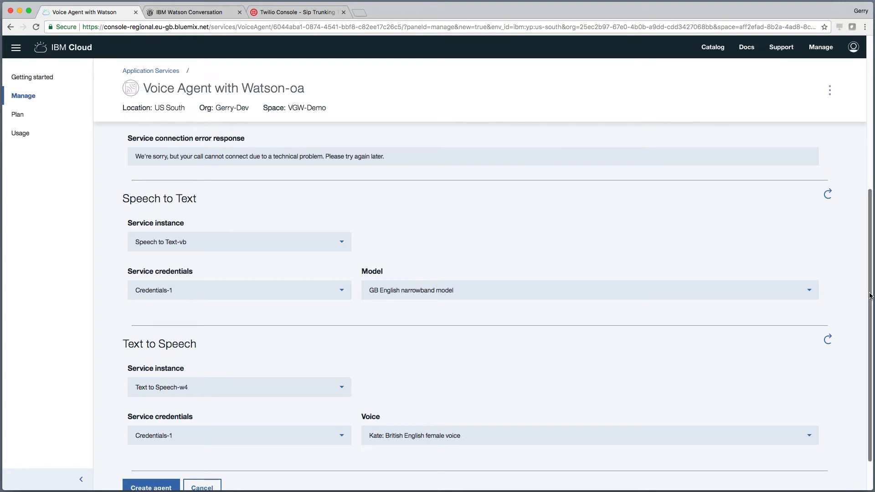
scroll(169, 292, "up", 5)
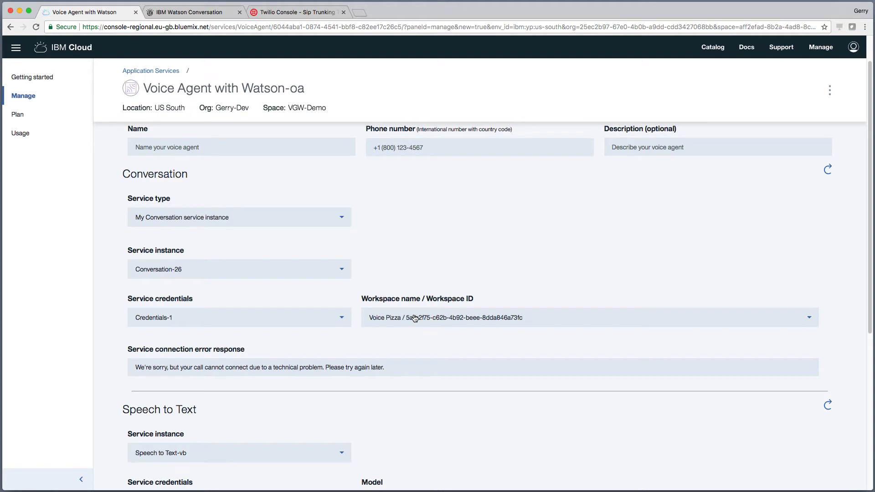
- Name the voice agent "My Demo Agent", paste the trunk's phone number with country code, and create the agent
left_click(246, 148)
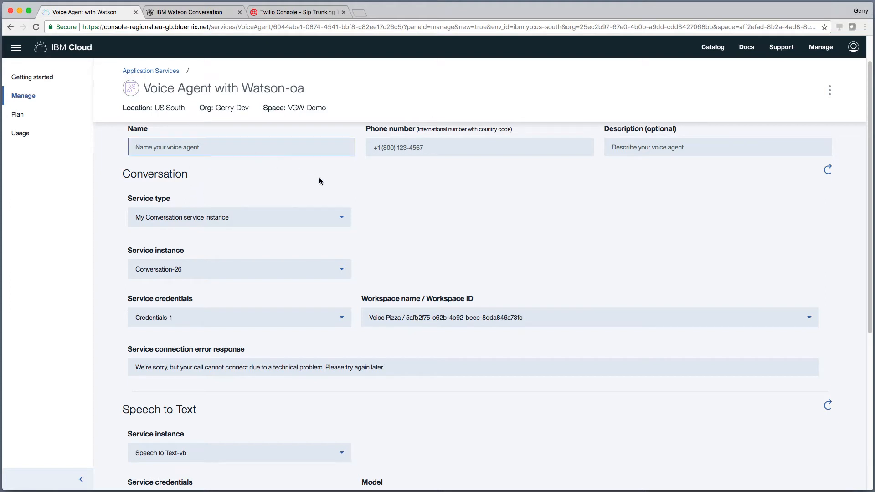
type("My Demo Agent")
left_click(436, 146)
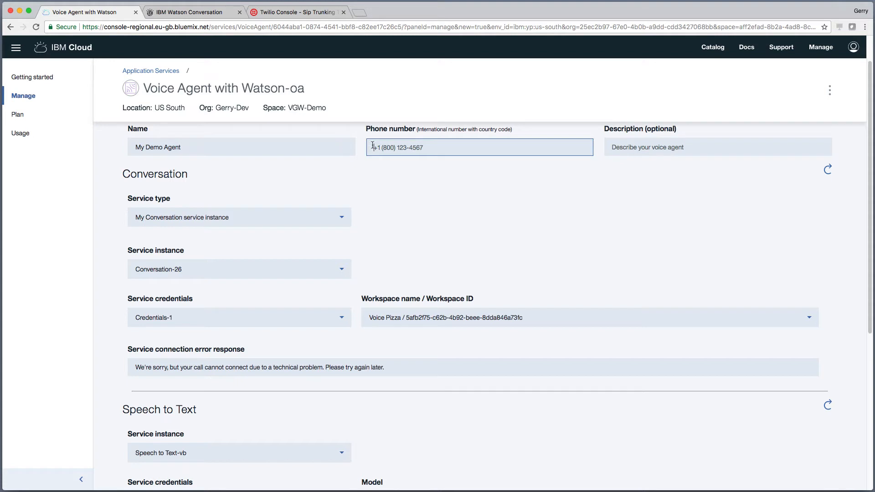
key("super+v")
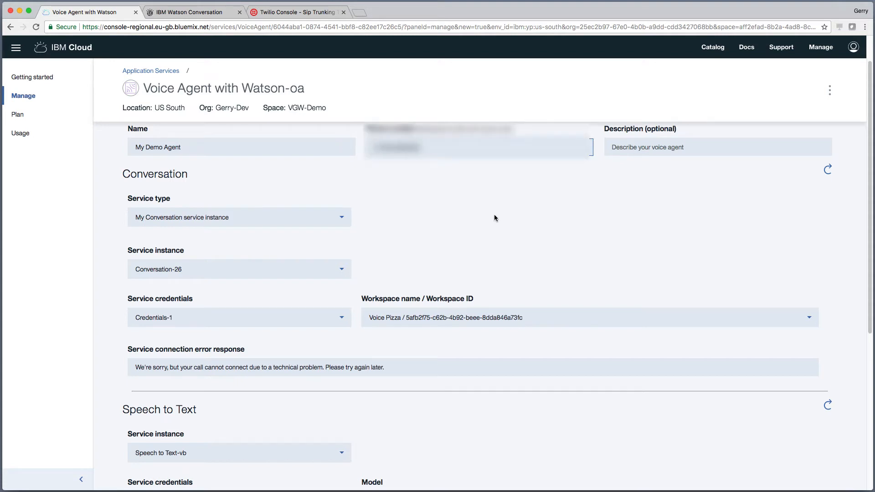
scroll(494, 217, "down", 6)
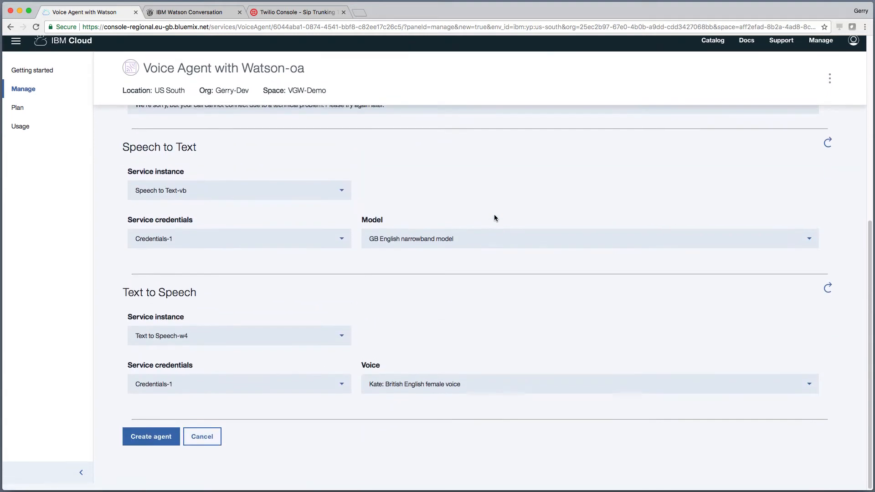
left_click(157, 442)
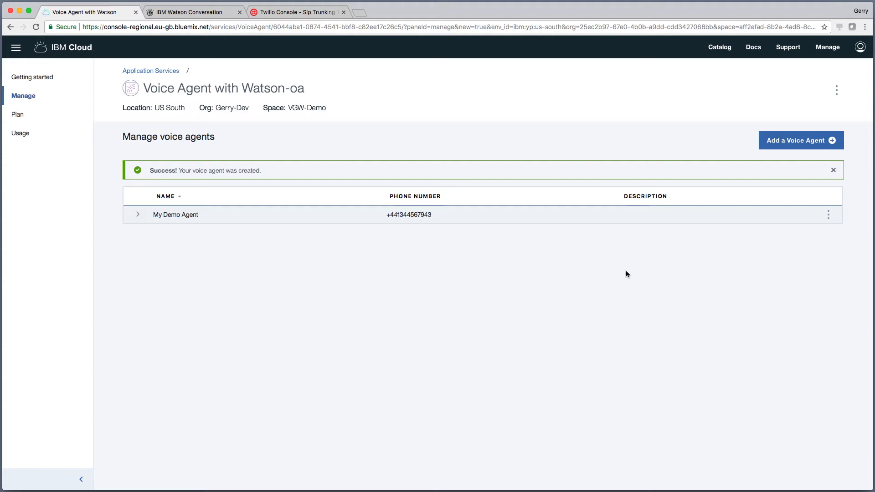
- In the Watson Conversation workspace, test the Voice Pizza dialog with the messages "Hello" and "what is pizza"
left_click(210, 14)
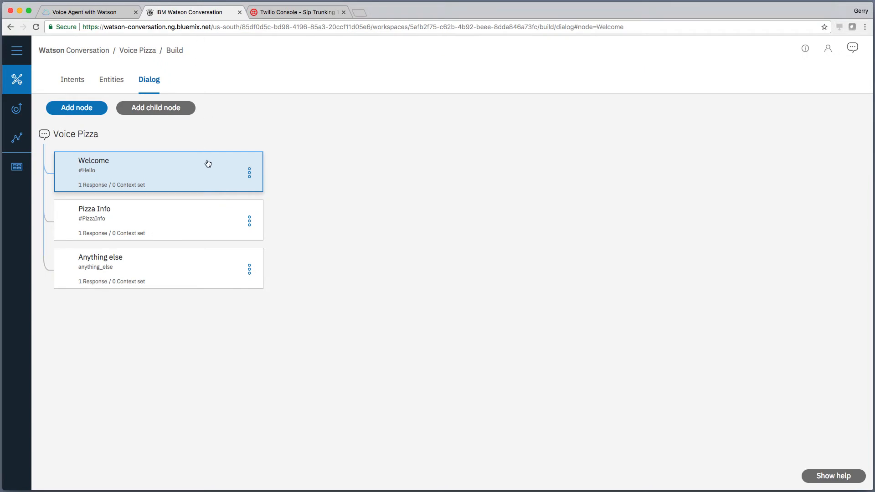
left_click(853, 48)
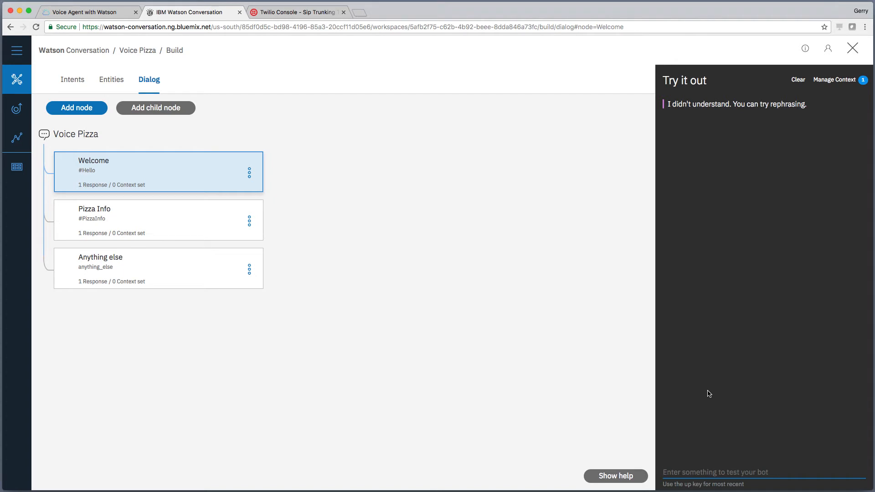
type("Hello")
key("Return")
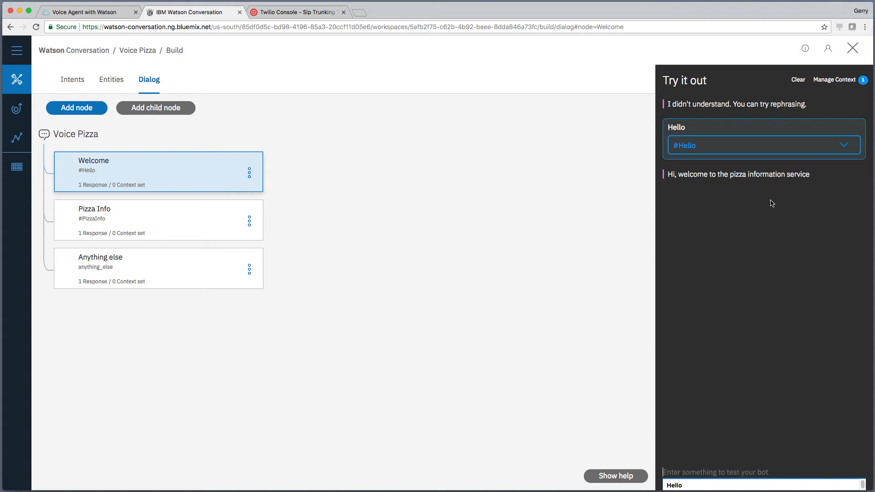
left_click(693, 484)
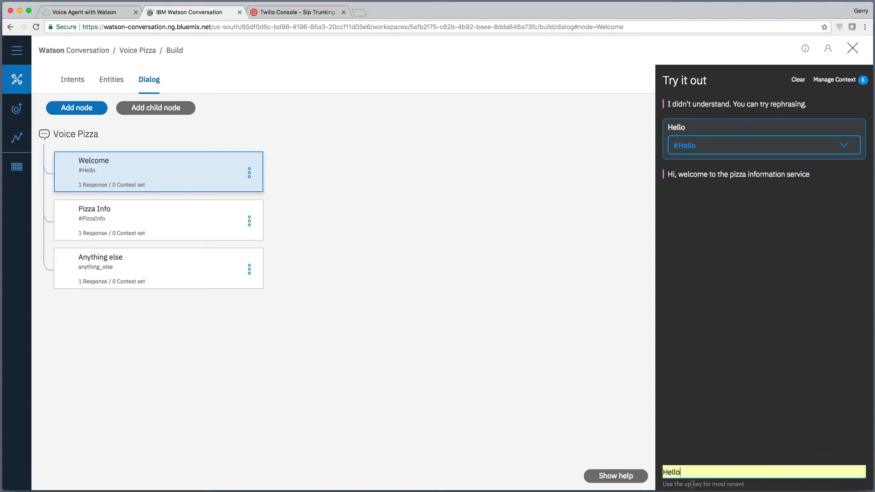
key("Return")
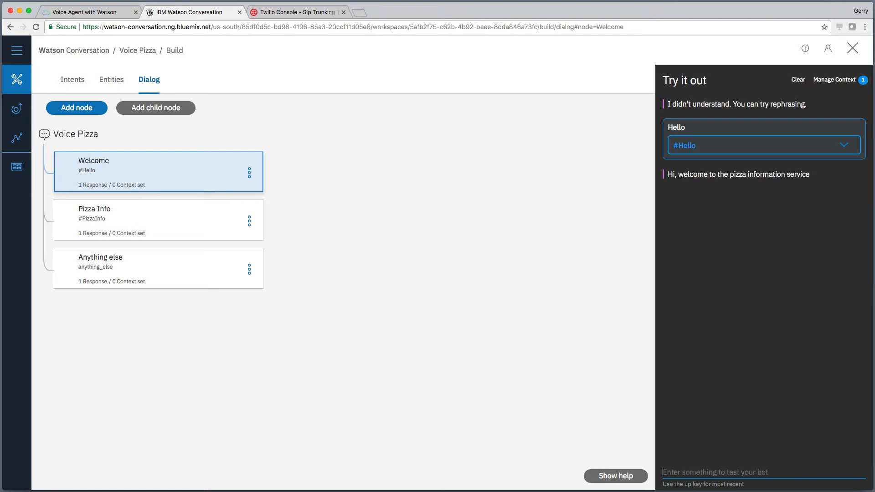
type("what is p")
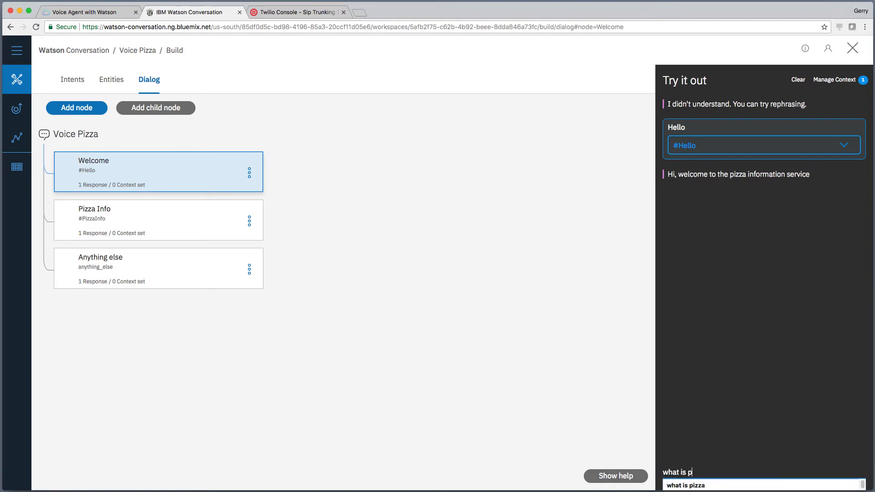
type("izza")
key("Return")
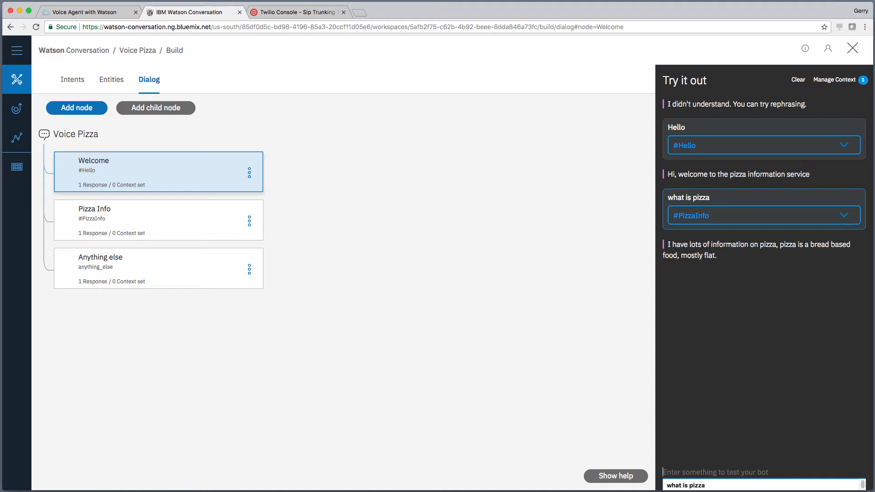
- Test the voice agent with a Skype call, hang up, and return to the Voice Pizza dialog
left_click_drag(874, 223, 447, 184)
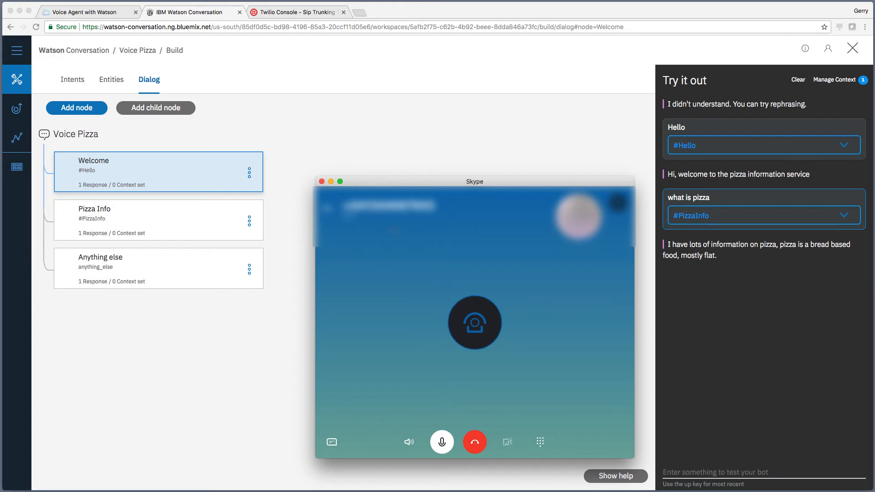
left_click(475, 443)
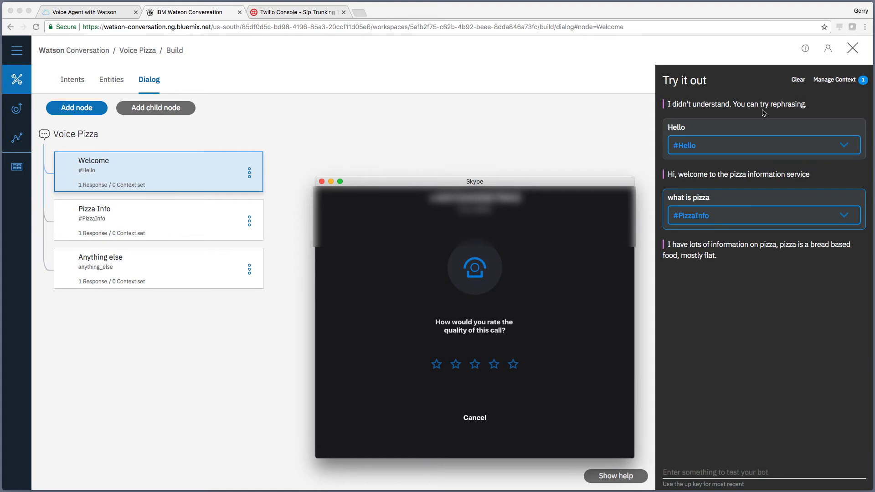
left_click(816, 107)
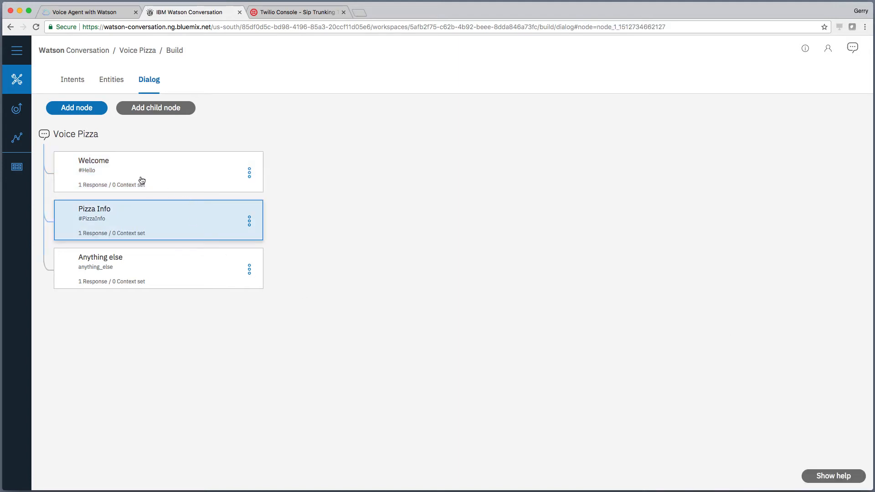
- Extend the Welcome node's condition to "#Hello or welcome" and close the node editor
left_click(142, 181)
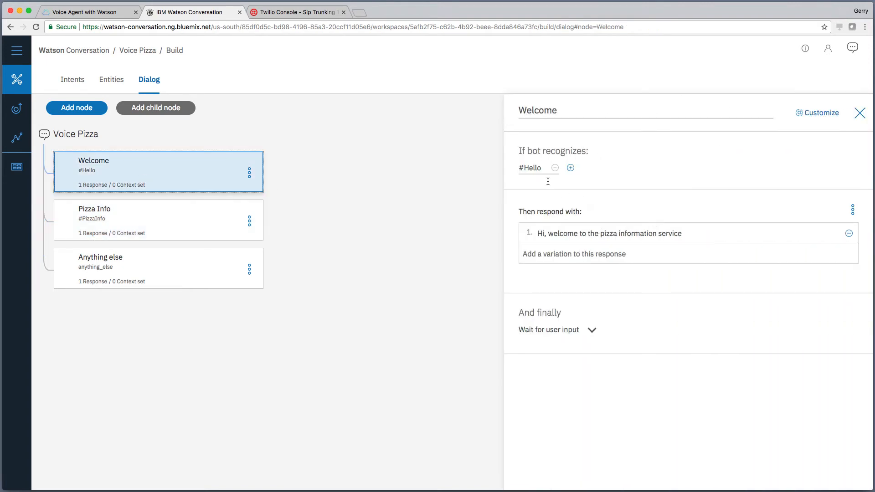
left_click(571, 169)
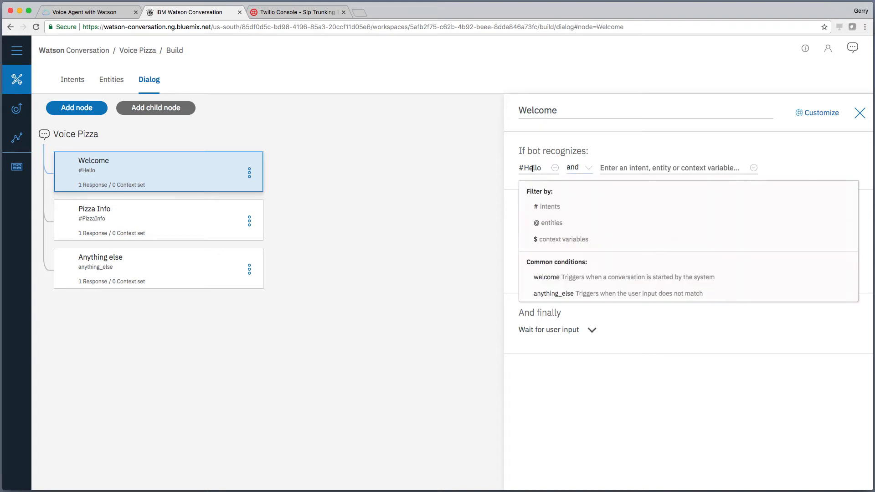
left_click(588, 168)
left_click(566, 223)
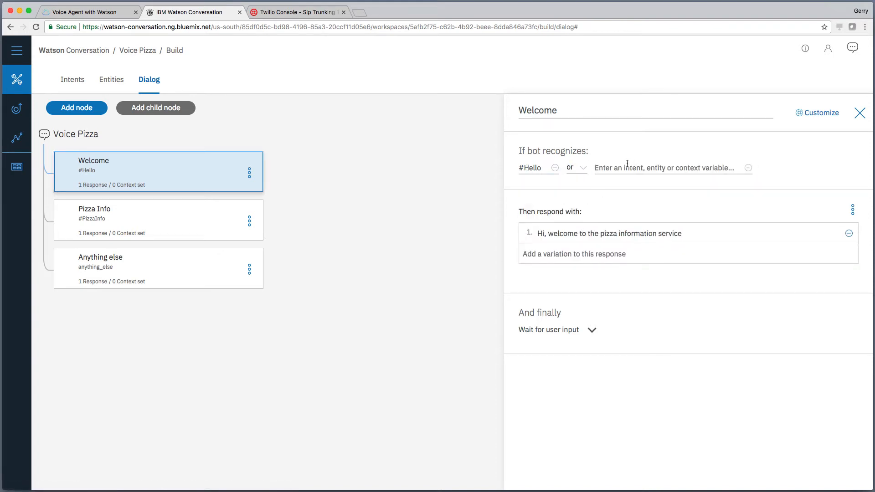
left_click(627, 164)
type("w")
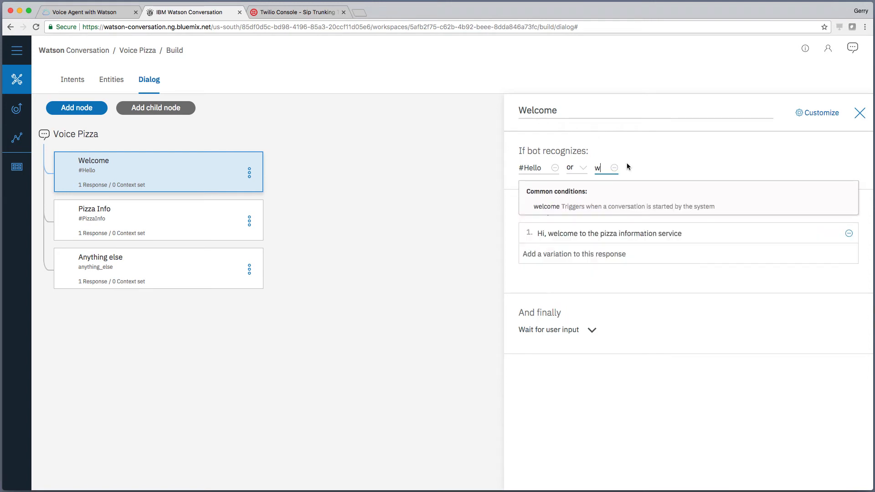
left_click(586, 203)
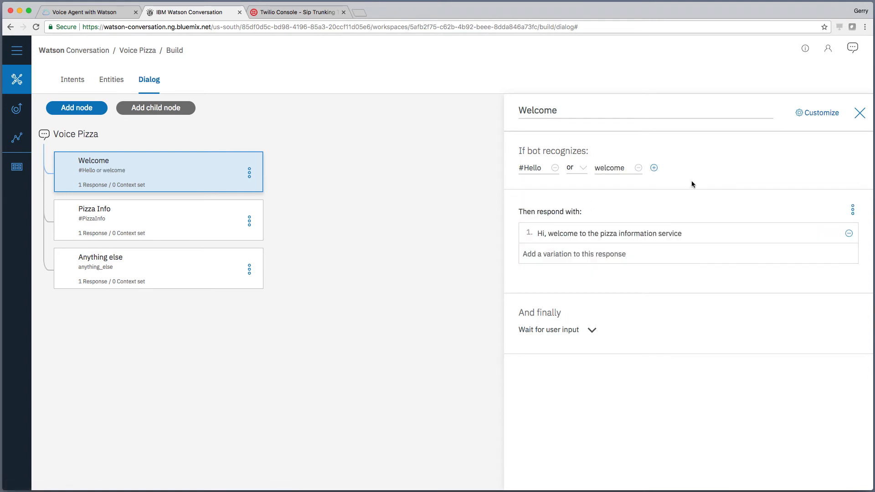
left_click(859, 113)
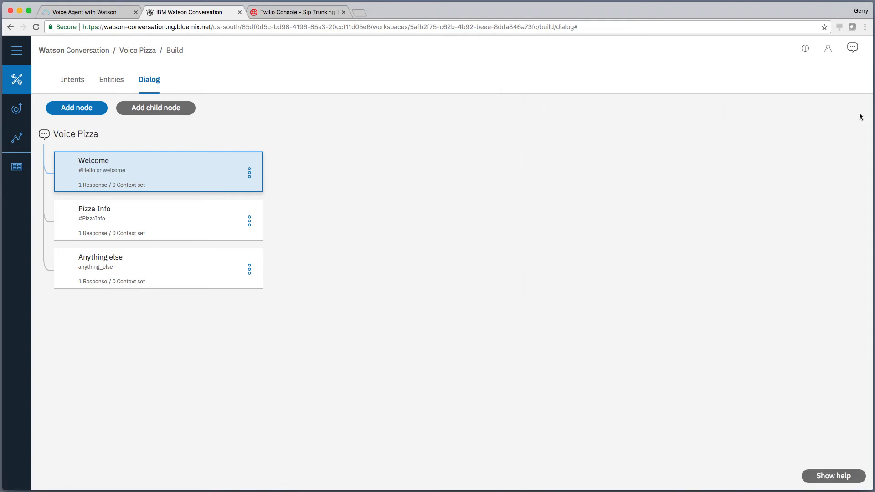
- Restart the dialog's test conversation, and make a Skype test call to the voice agent's number
left_click(852, 47)
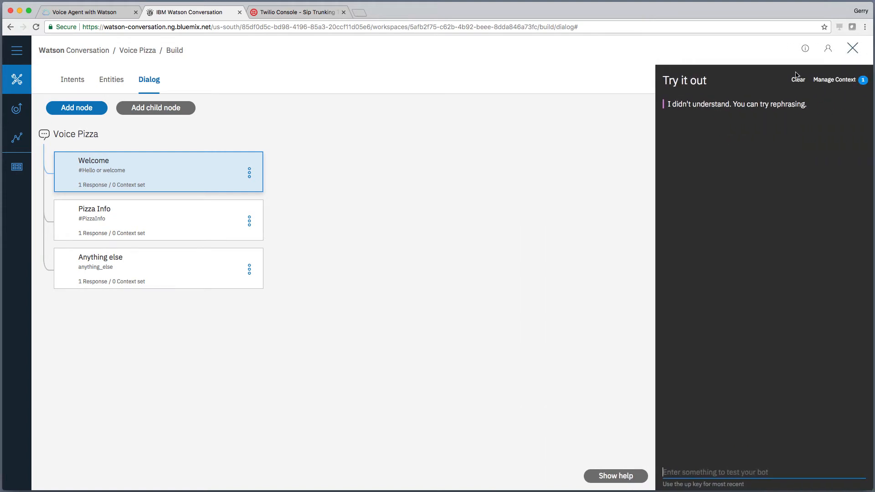
left_click(797, 79)
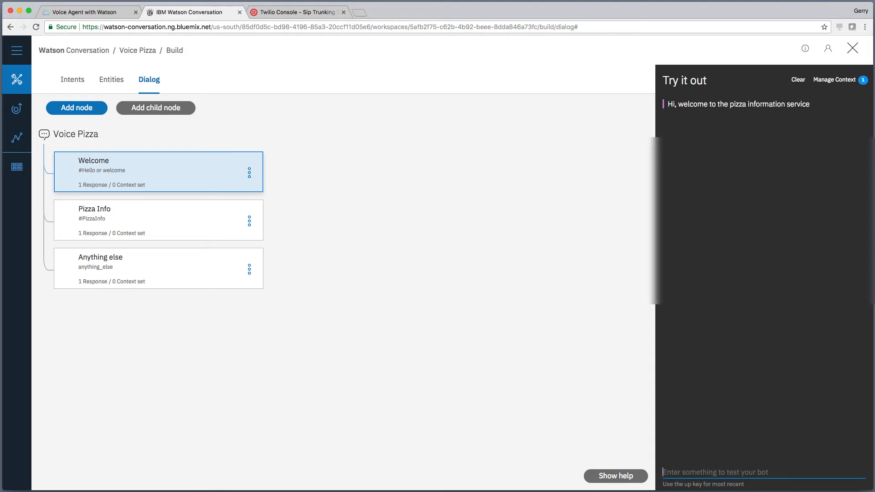
key("super+Tab")
left_click_drag(617, 139, 549, 133)
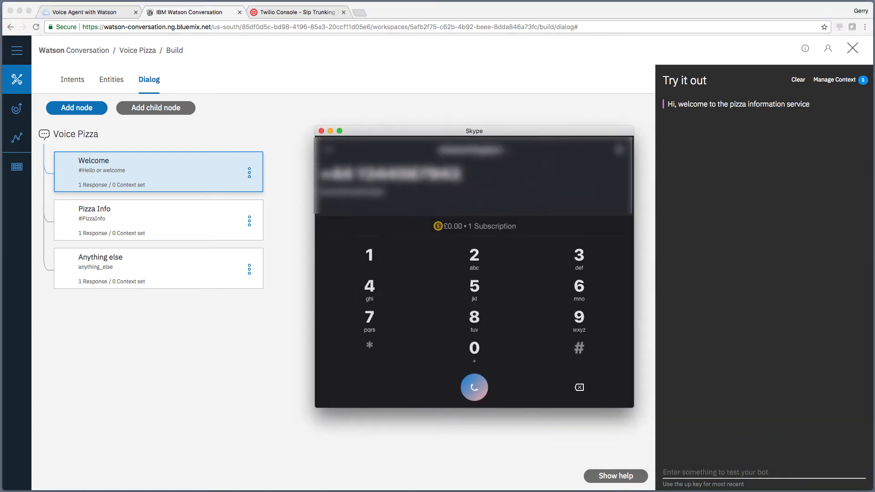
left_click(474, 387)
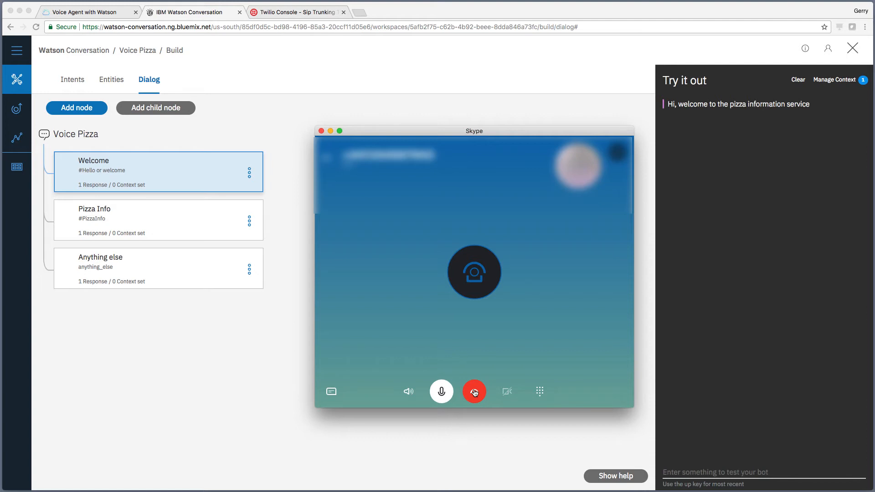
left_click(474, 393)
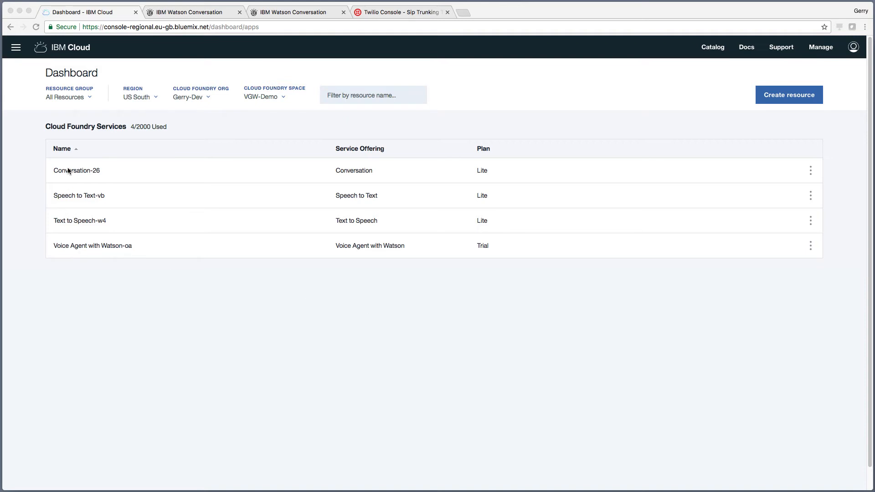
- Search the IBM Cloud catalog for "red" and open the Node-RED Starter boilerplate
left_click(720, 52)
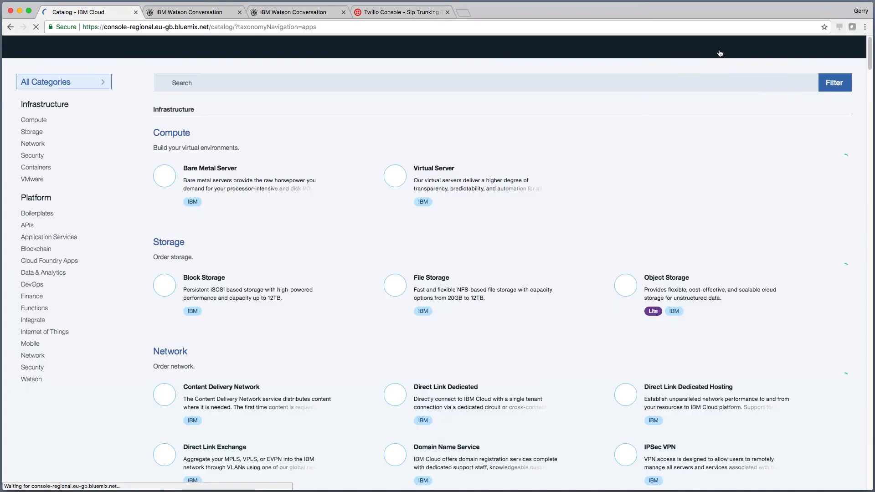
left_click(274, 86)
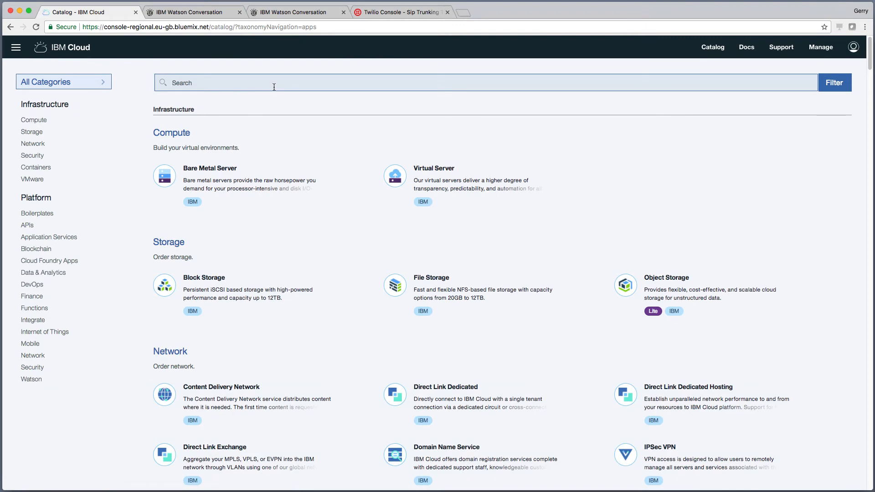
type("red")
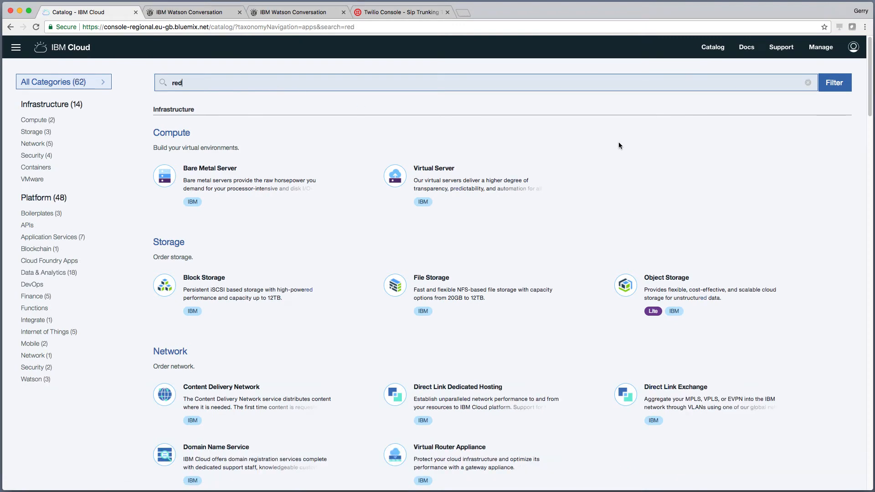
left_click_drag(871, 67, 869, 156)
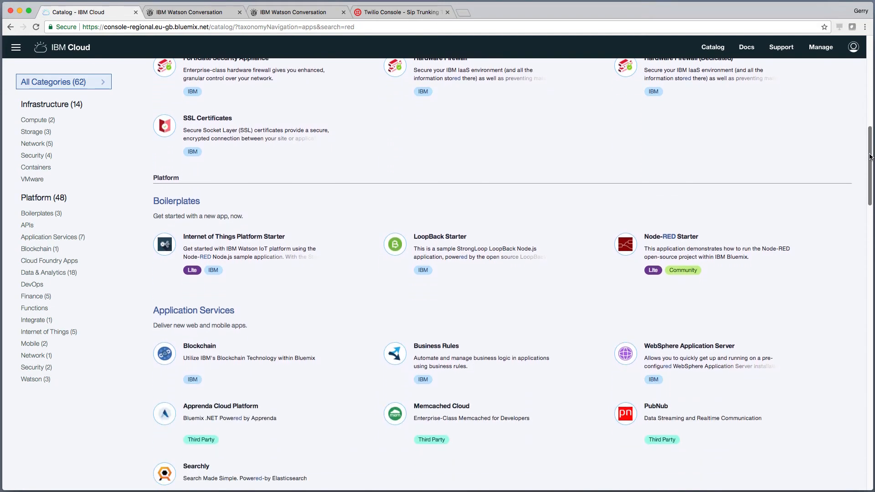
left_click(650, 242)
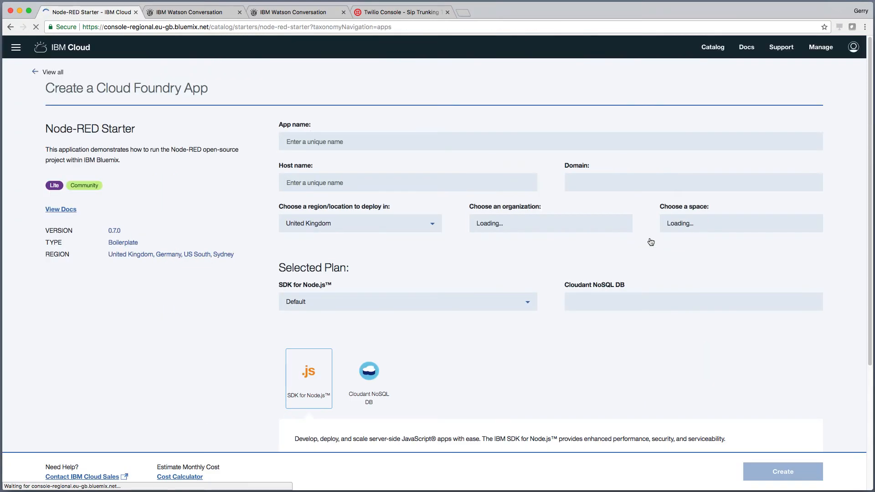
- Name the new Cloud Foundry app "xyz vgw soe"
left_click(353, 144)
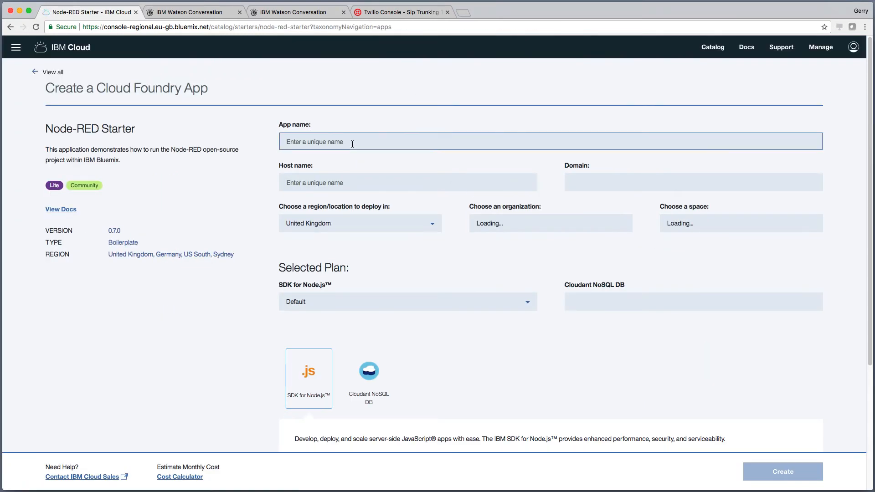
type("x")
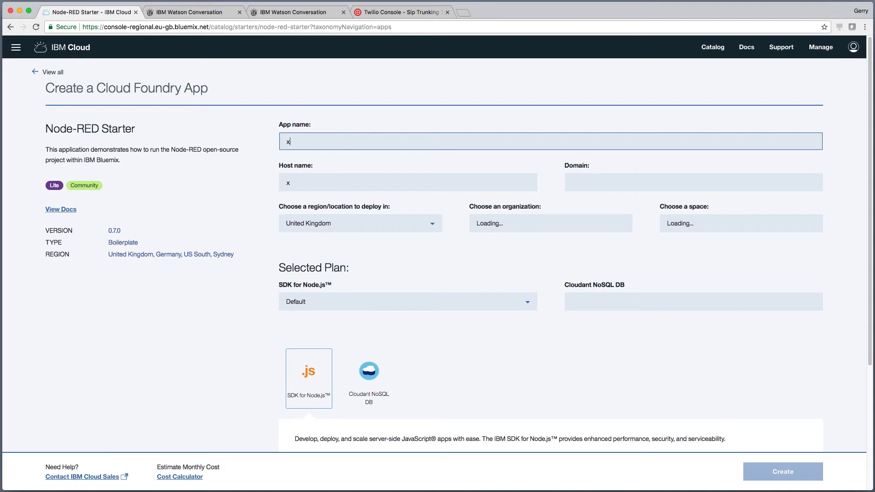
type("yz vgw soe")
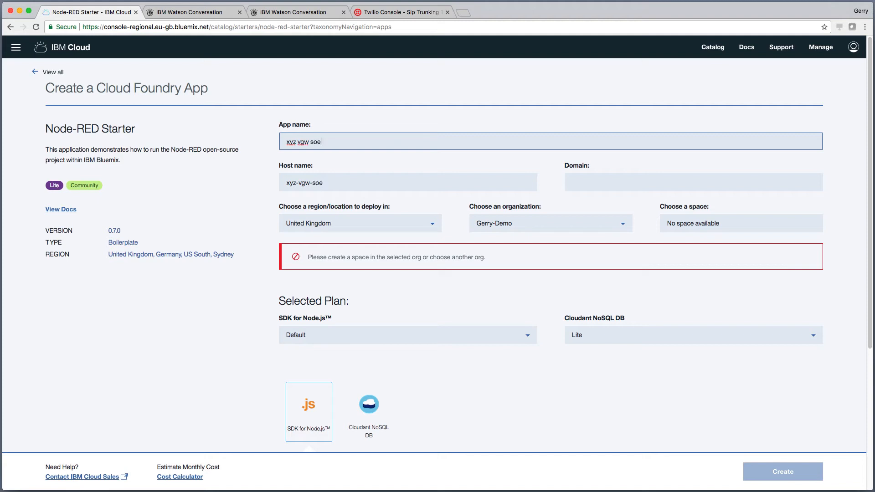
- Deploy the app to the US South region under the Dev organization with the VGW-Demo space, and create it
left_click(437, 225)
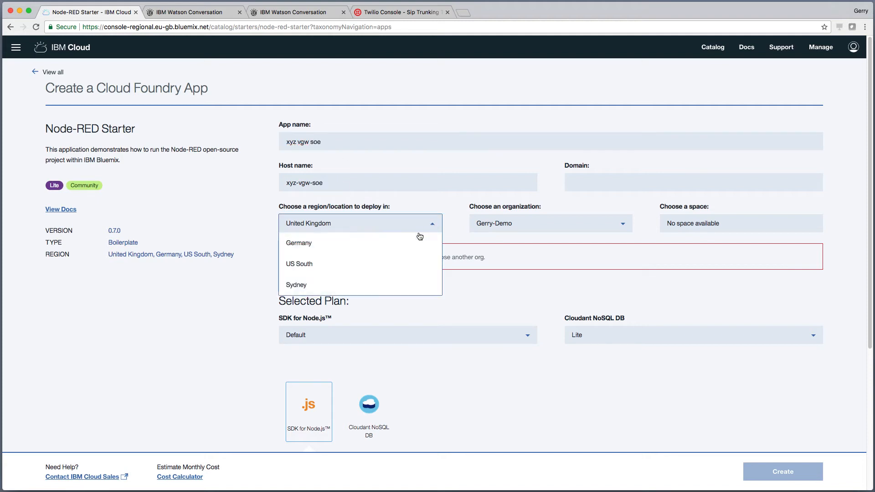
left_click(346, 268)
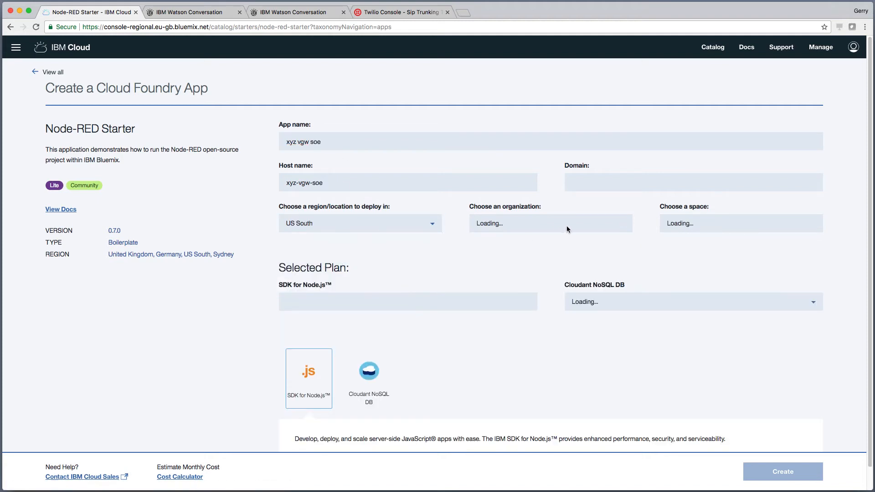
left_click(598, 229)
left_click(526, 247)
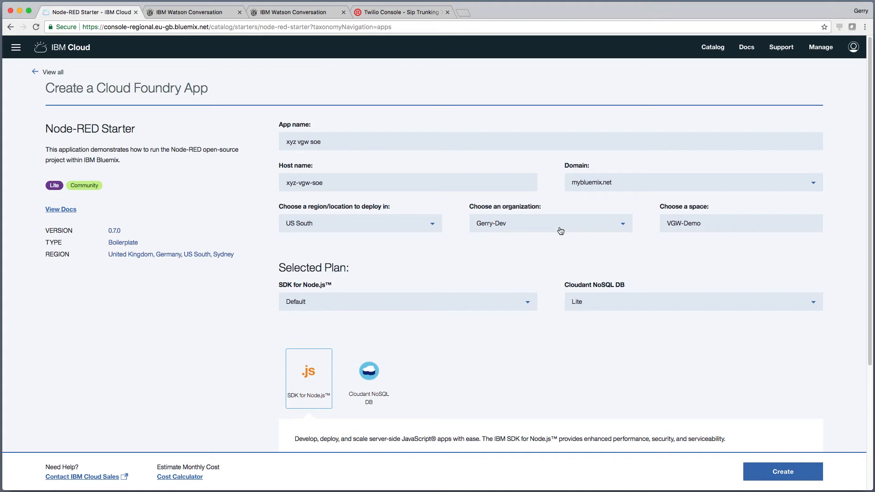
left_click(775, 474)
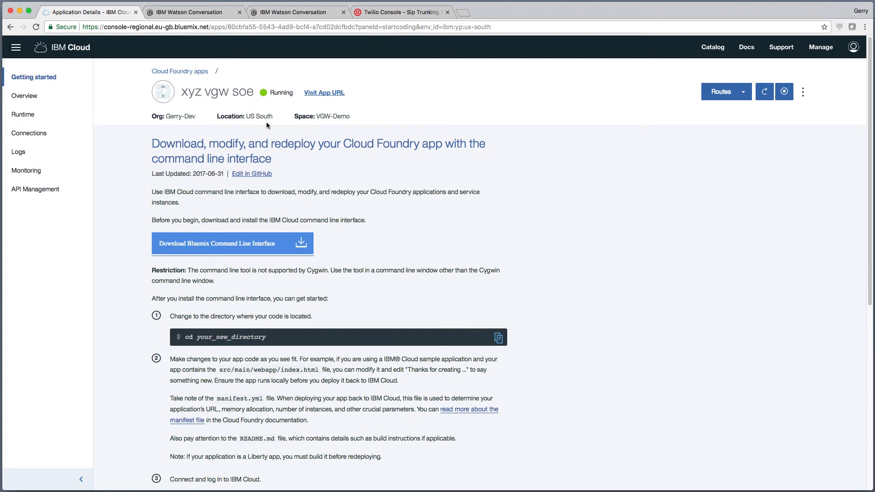
- Visit the new app's URL and secure its Node-RED editor by entering a username and password in the setup wizard
left_click(321, 94)
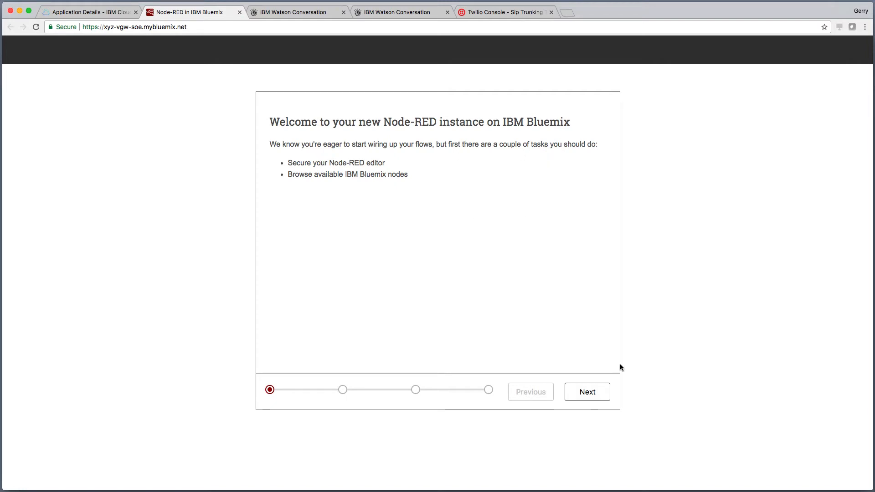
left_click(596, 396)
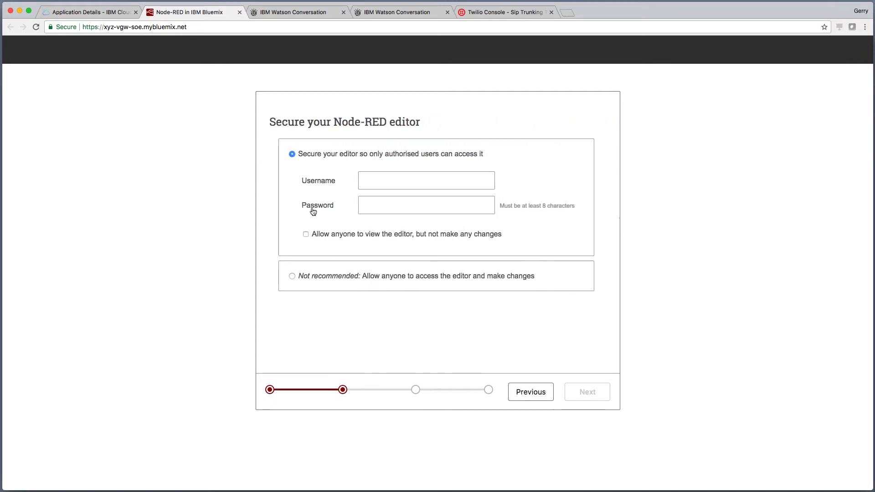
left_click(393, 179)
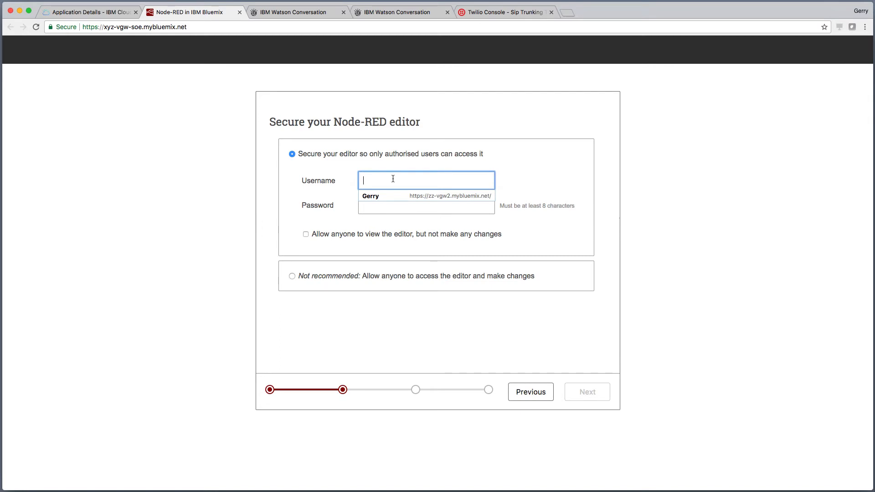
type("Gerry")
key("Tab")
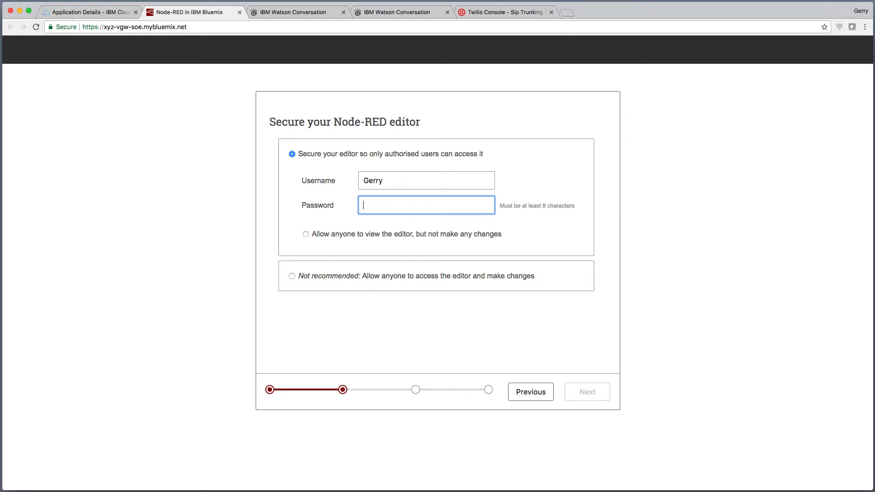
type("••••••")
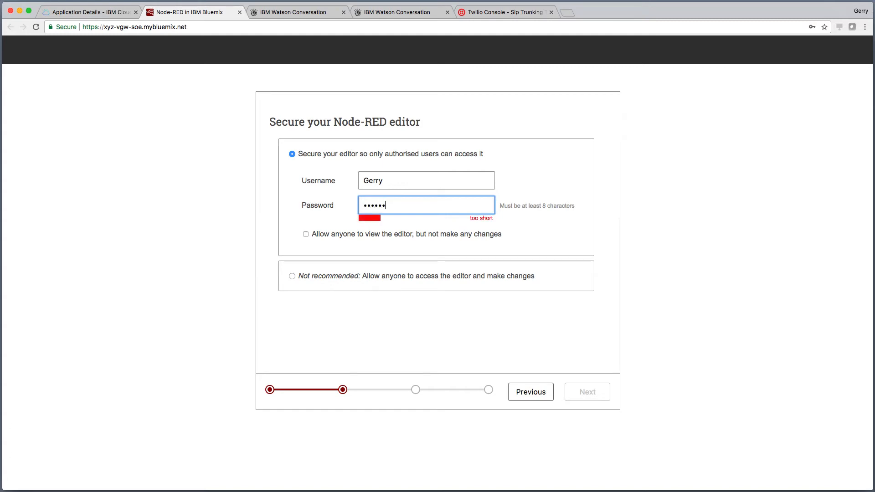
type("•••••••")
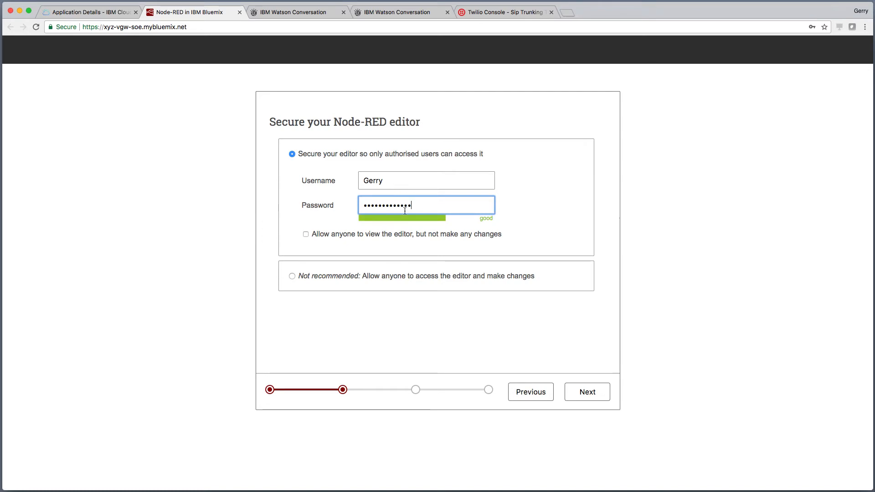
left_click(578, 392)
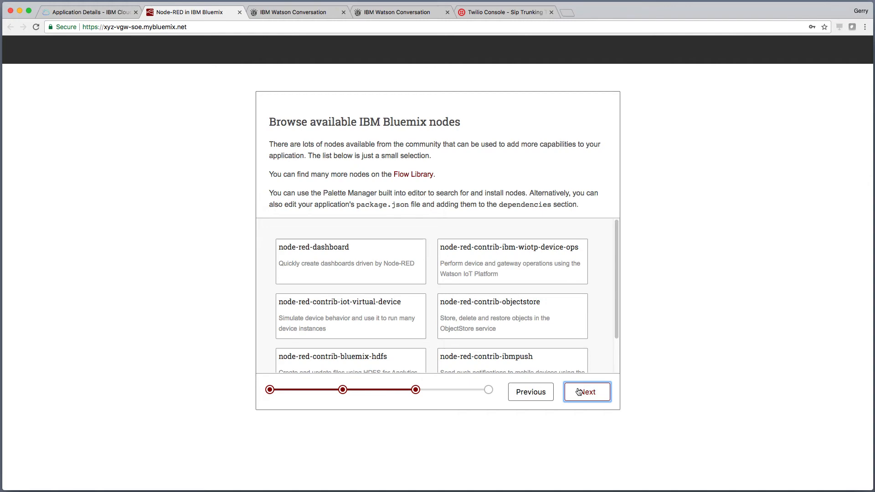
- Finish the Node-RED setup wizard, go to the flow editor, and log in with the saved credentials
left_click(578, 392)
left_click(579, 392)
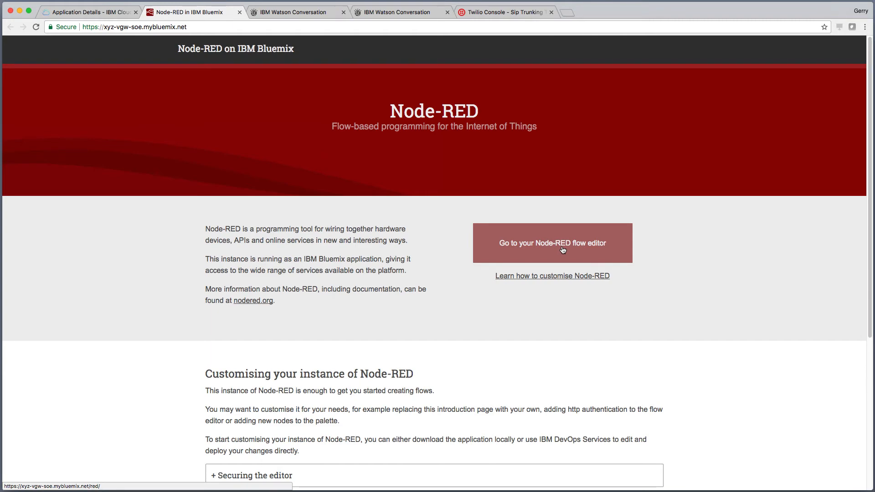
left_click(563, 249)
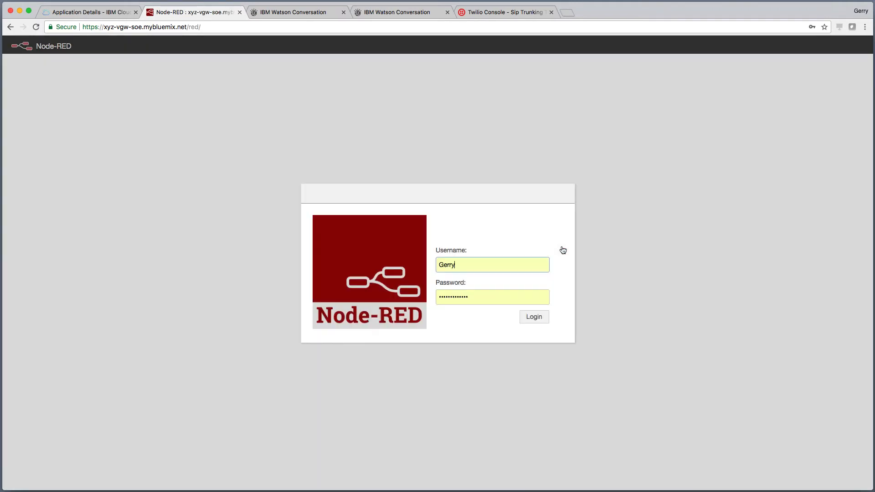
left_click(534, 317)
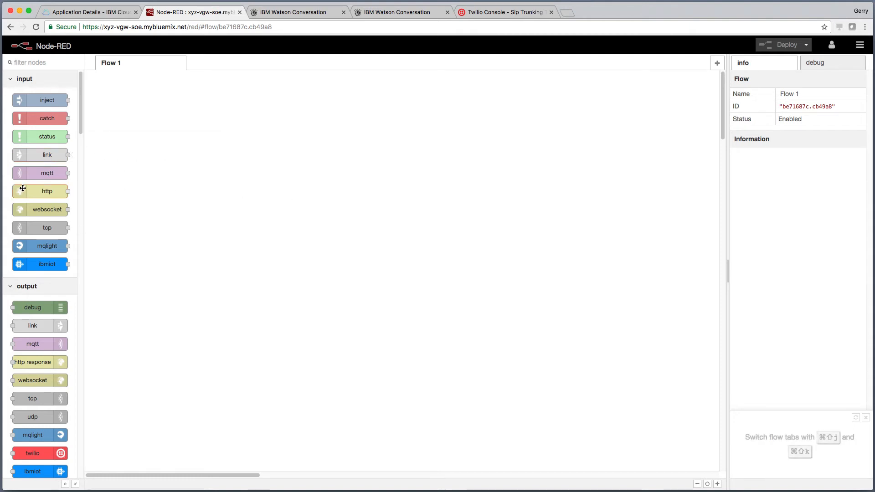
- Add an http input node near the upper-left of Flow 1 and set its method to POST
left_click_drag(36, 192, 215, 160)
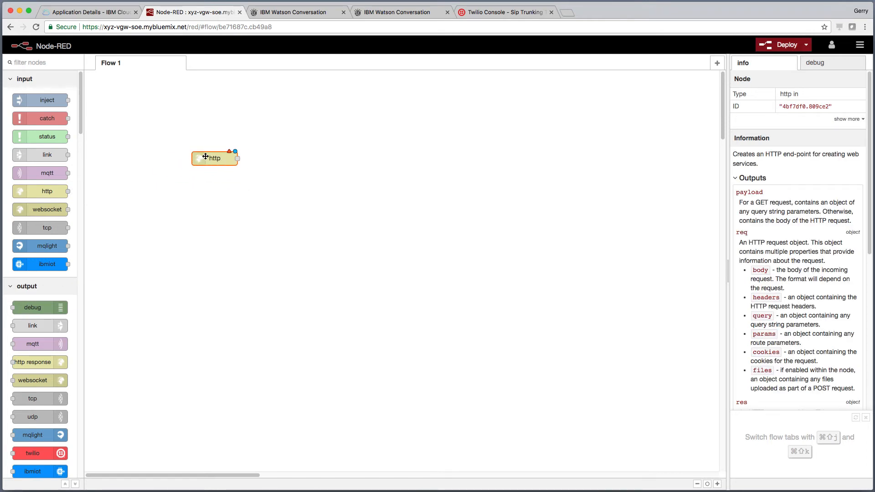
left_click_drag(218, 159, 165, 144)
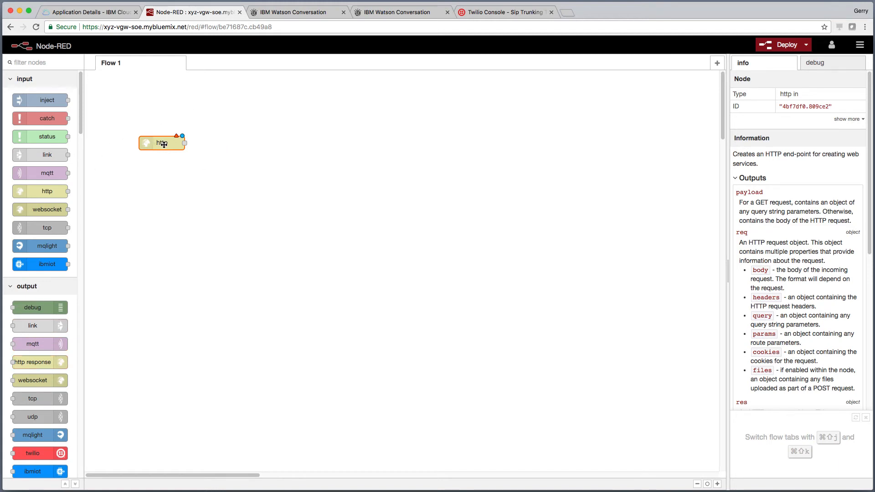
double_click(164, 144)
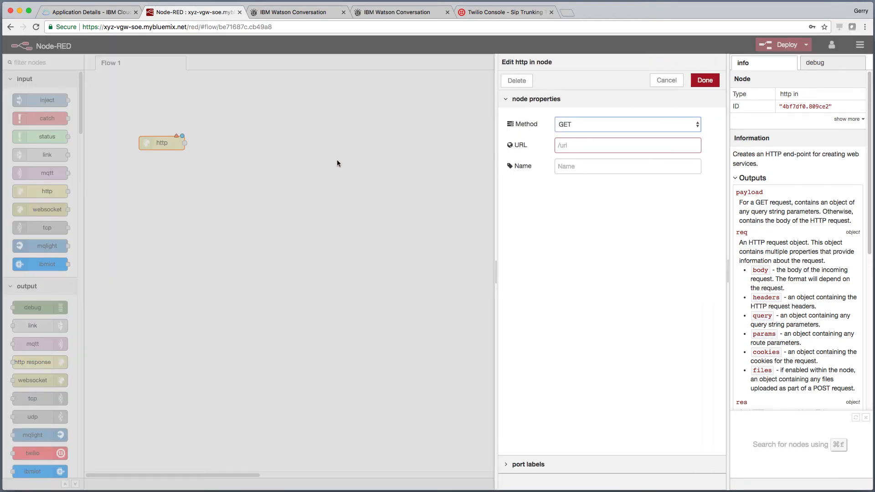
left_click(696, 125)
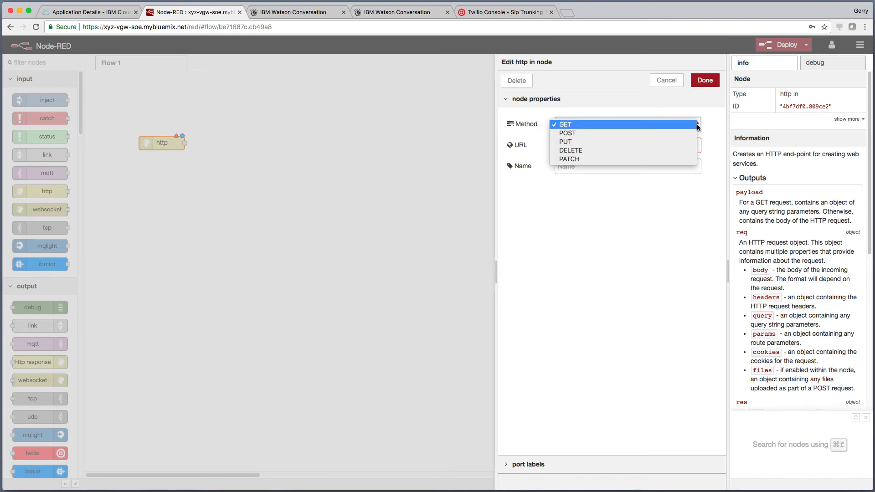
left_click(675, 133)
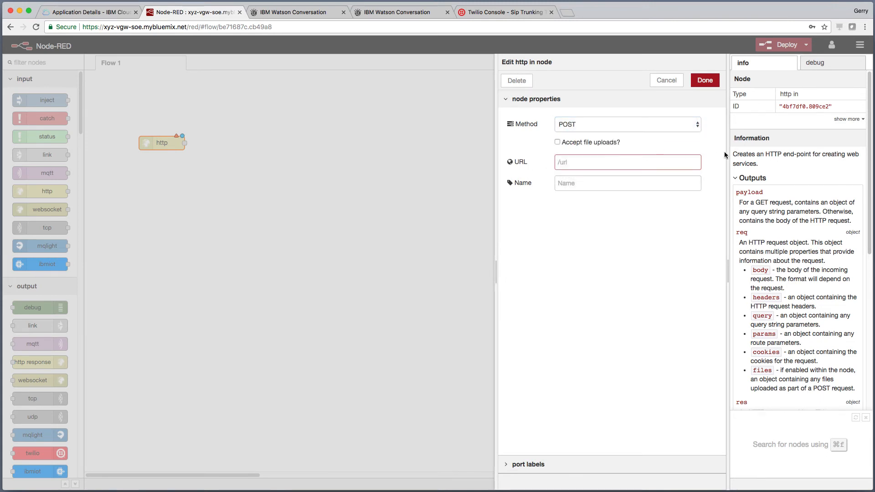
- Set the http input node's URL to "/mypizzasoe" and apply the node settings
type("/my")
type("pizzaspe")
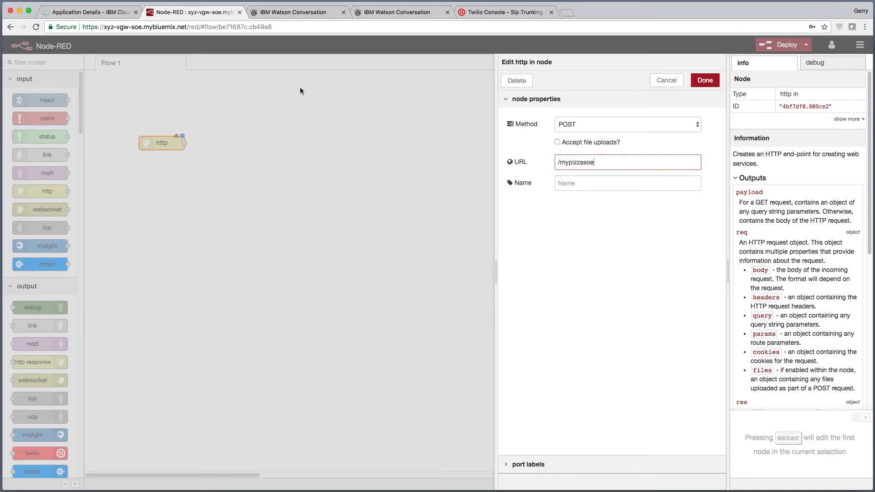
left_click_drag(85, 28, 190, 27)
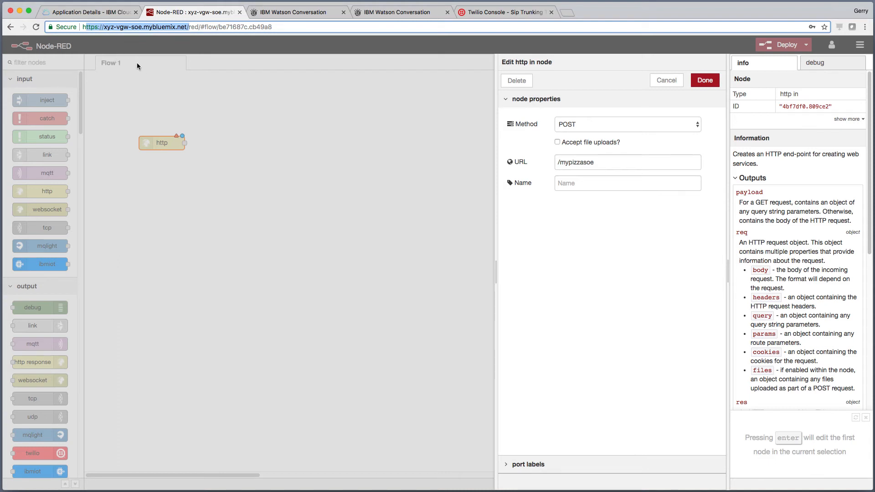
left_click(687, 130)
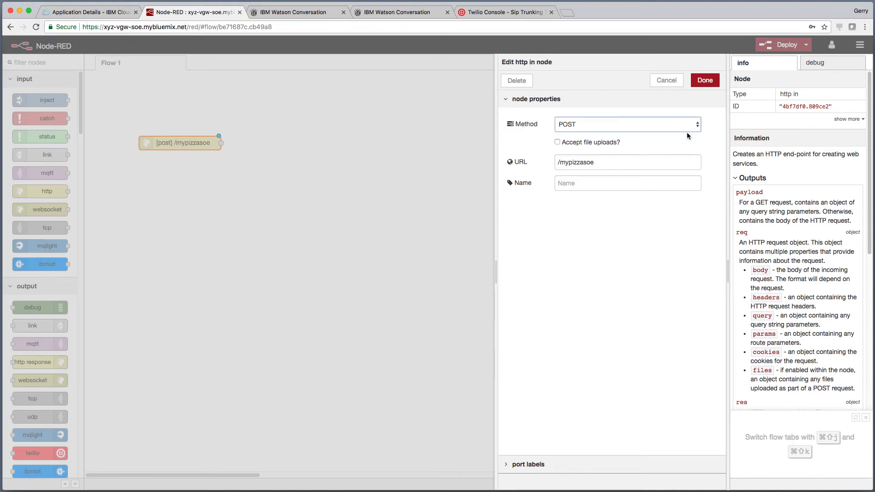
left_click(380, 126)
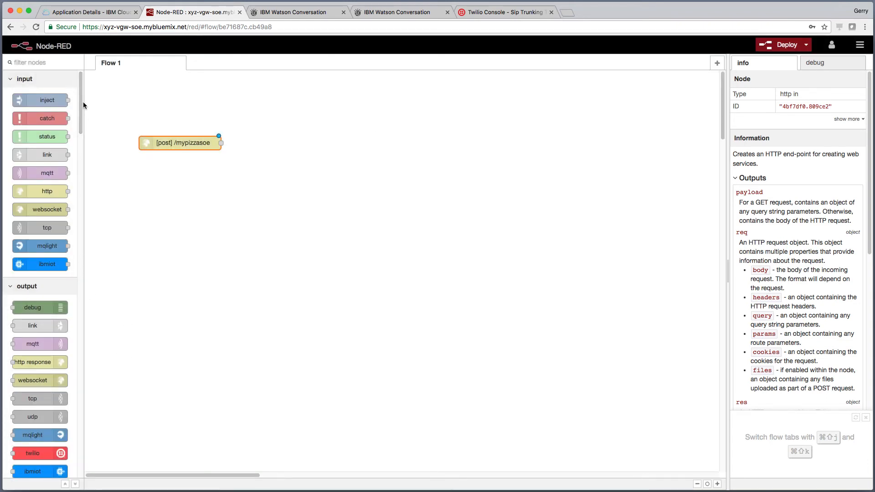
- Add an IBM Watson conversation node below and to the right of the /mypizzasoe node, and open its properties
left_click_drag(81, 105, 76, 285)
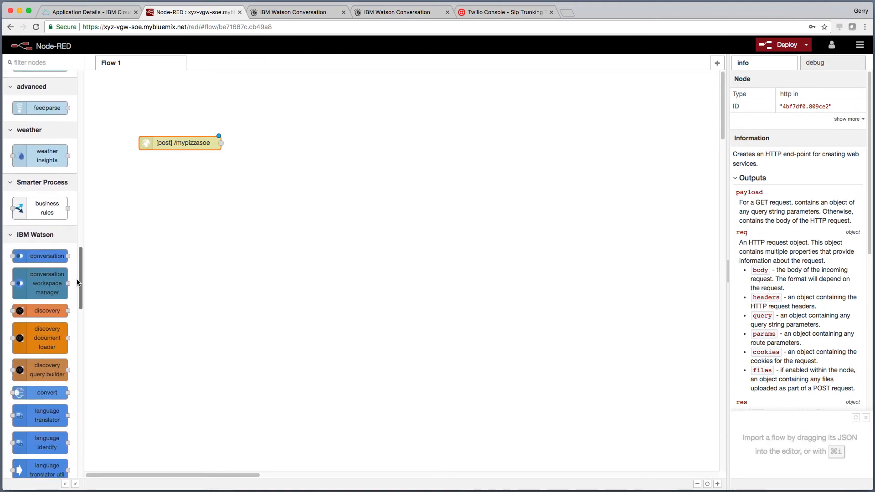
mouse_move(44, 255)
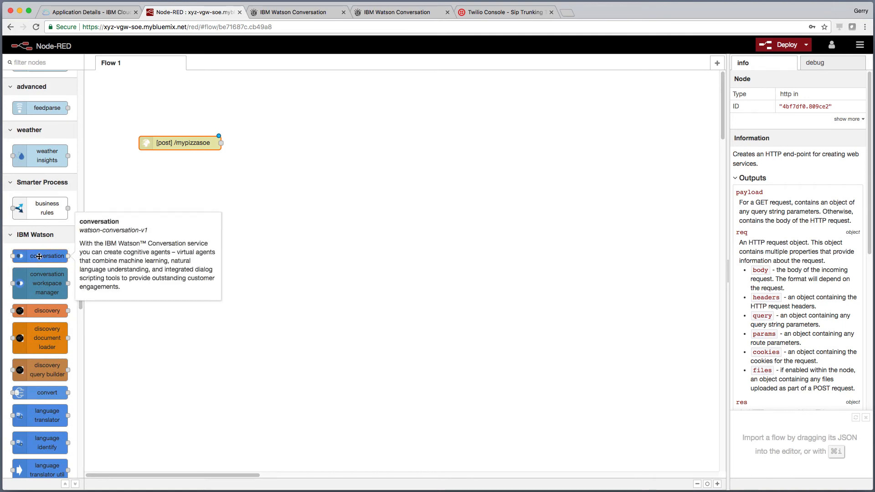
left_click_drag(44, 255, 294, 195)
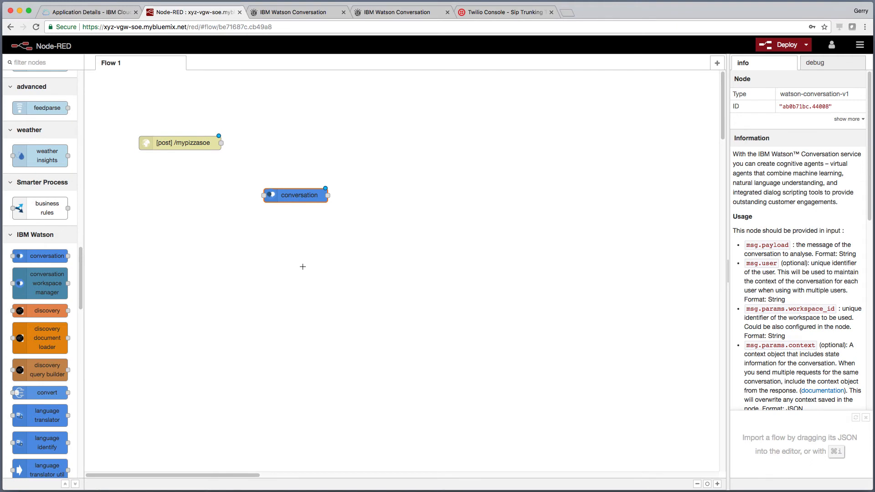
double_click(295, 195)
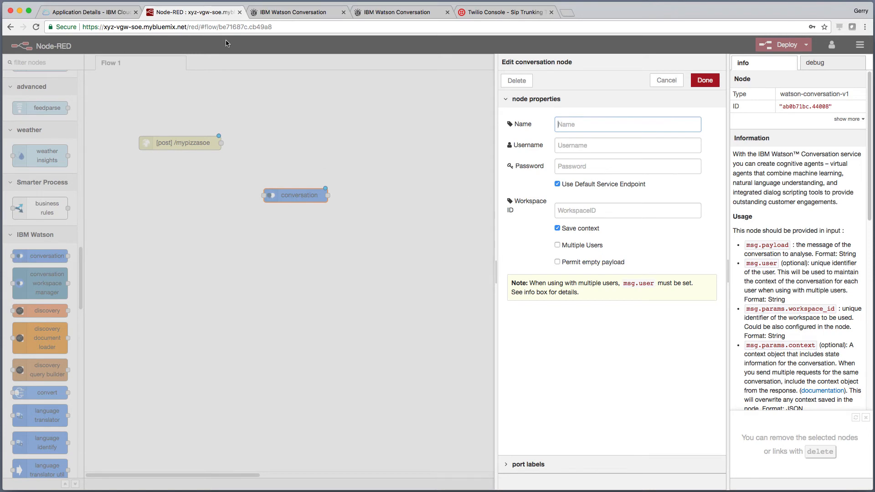
- Switch to IBM Cloud, open the Conversation-26 service's credentials from the dashboard, and reveal Credentials-1
left_click(82, 13)
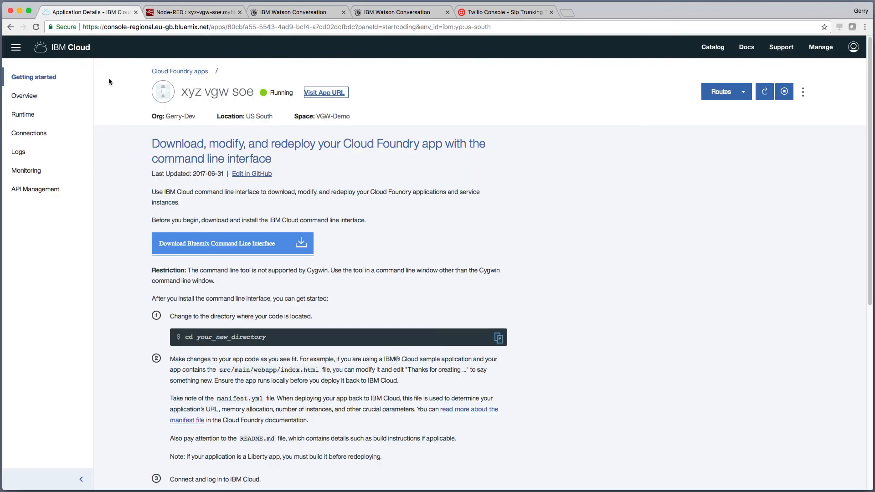
left_click(68, 48)
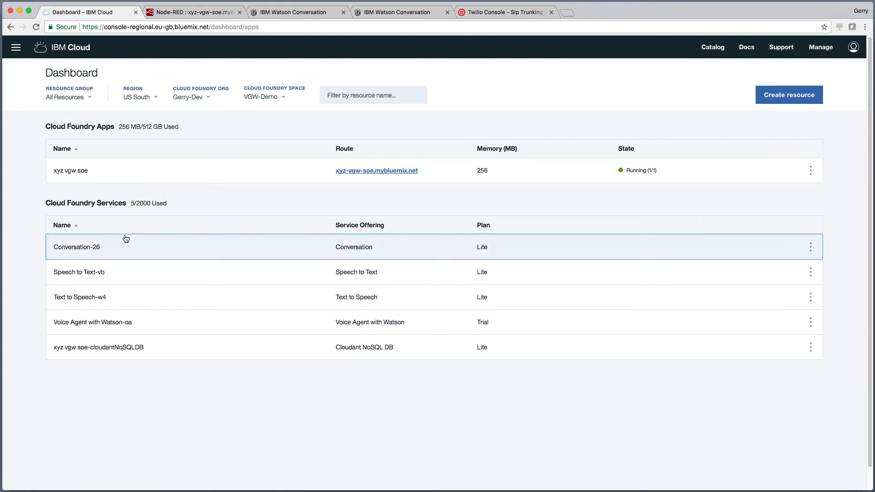
left_click(89, 247)
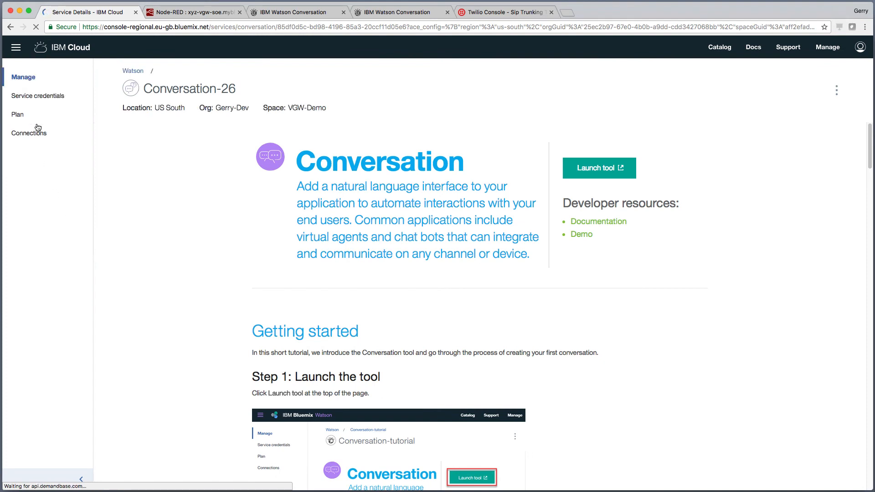
left_click(40, 97)
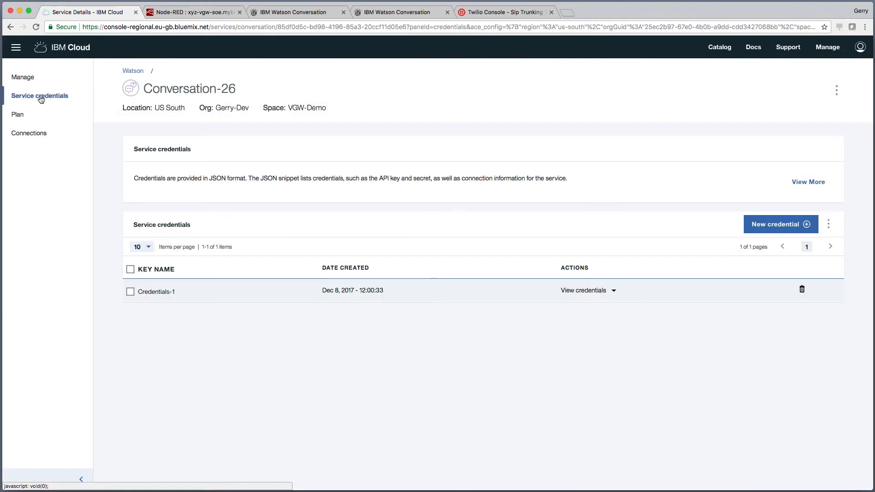
left_click(577, 292)
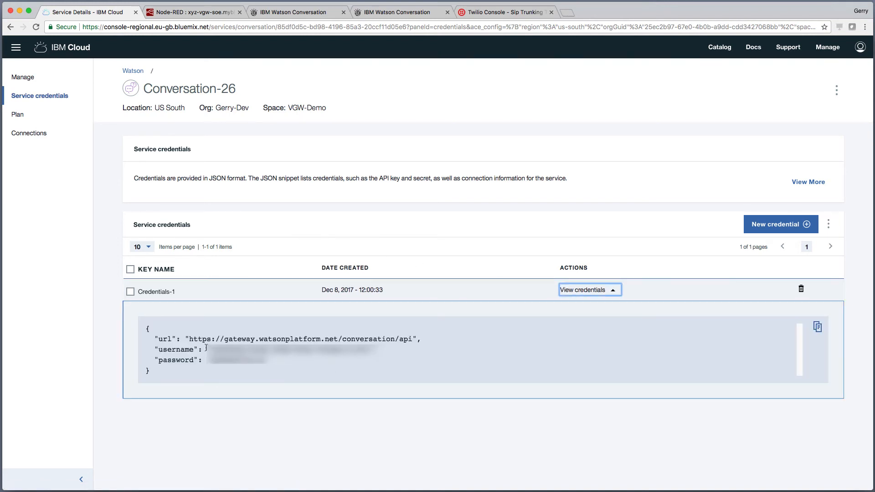
- Copy the service username from Credentials-1 into the Username field of the conversation node in Node-RED
left_click_drag(211, 349, 370, 349)
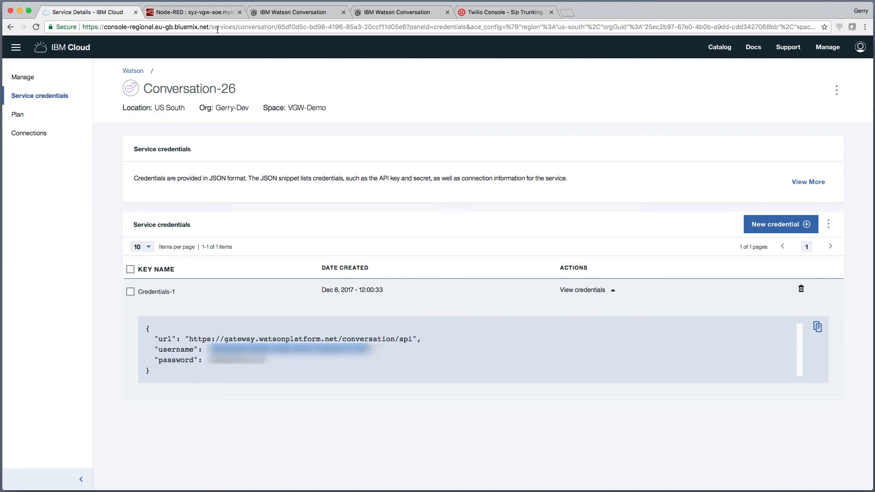
left_click(222, 14)
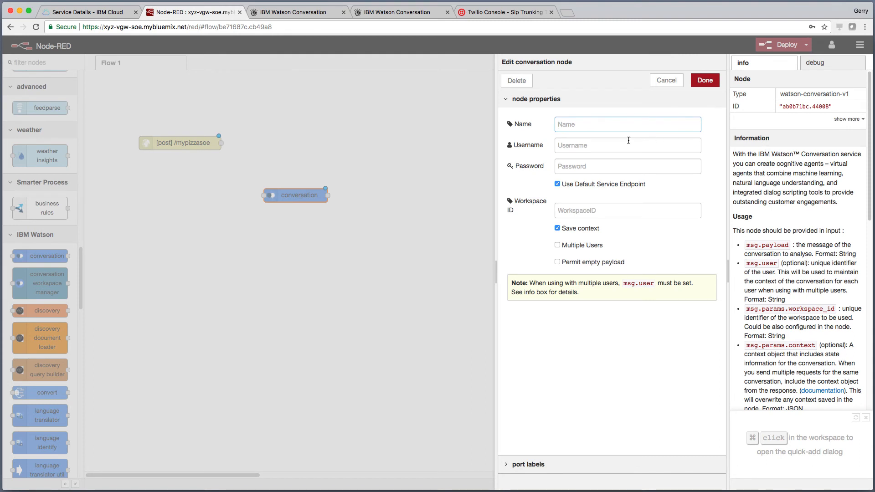
left_click(596, 143)
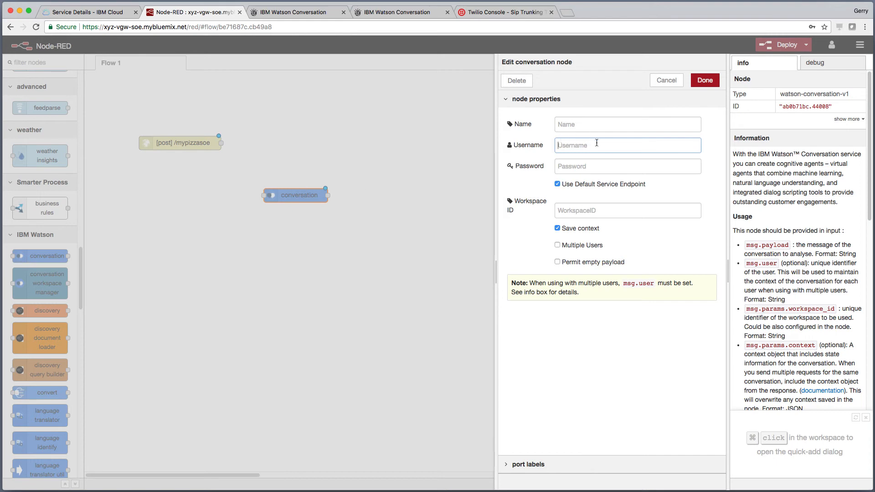
key("super+v")
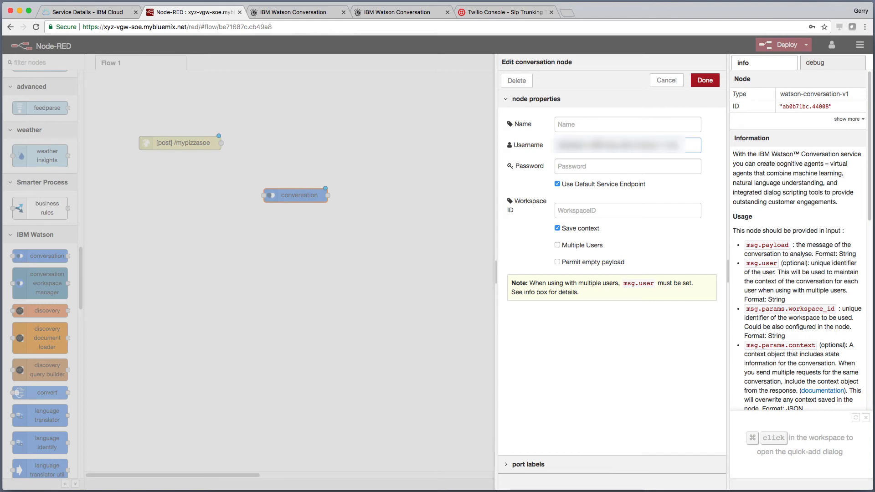
- Copy the service password from Credentials-1 in IBM Cloud into the conversation node's Password field in Node-RED
left_click(89, 14)
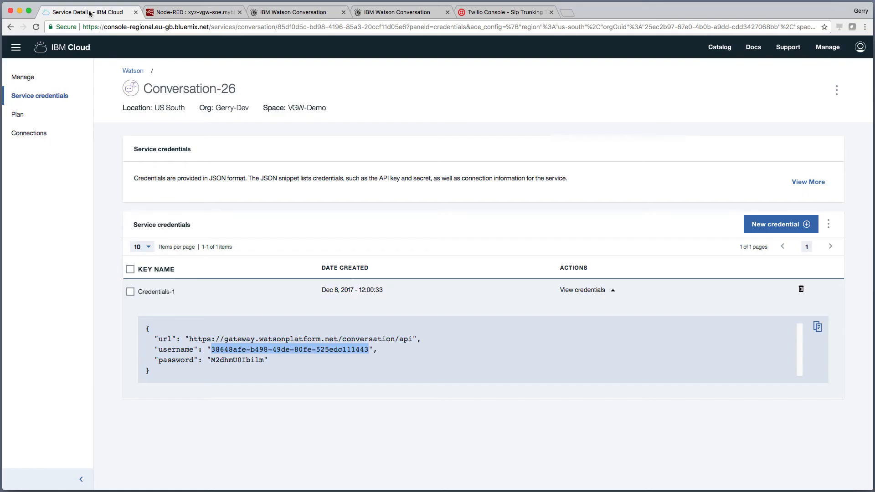
left_click(254, 363)
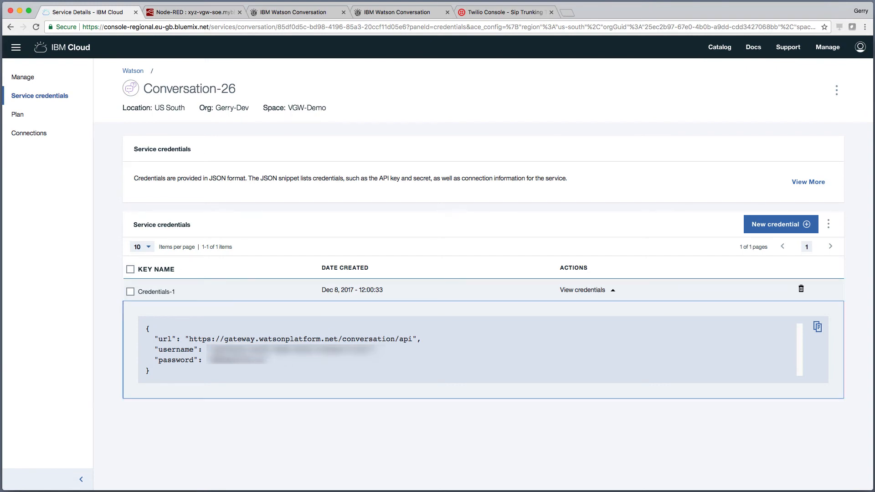
left_click_drag(211, 360, 265, 365)
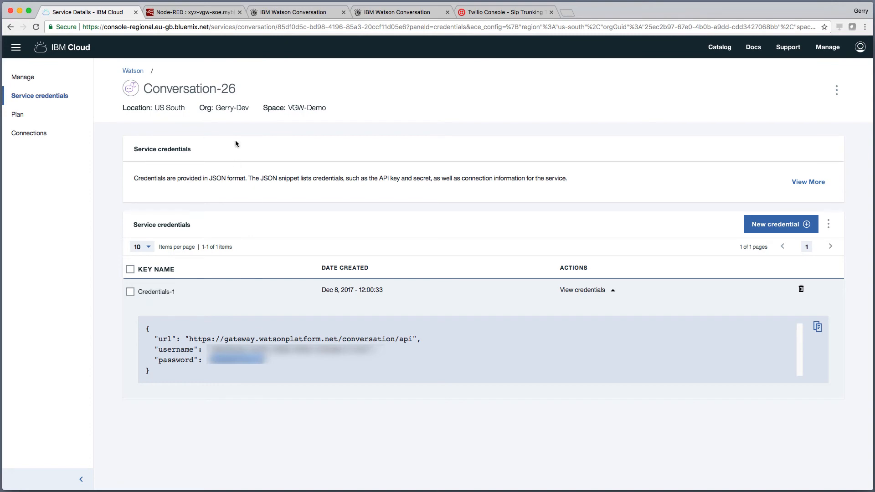
left_click(217, 14)
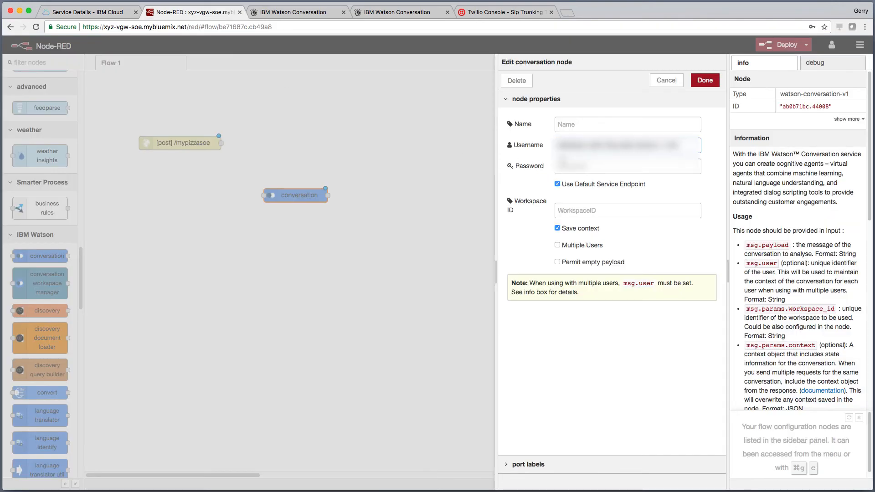
left_click(567, 166)
key("super+v")
- Copy the Voice Pizza workspace ID from Watson Conversation into the conversation node's Workspace ID field and apply the node settings
left_click(584, 211)
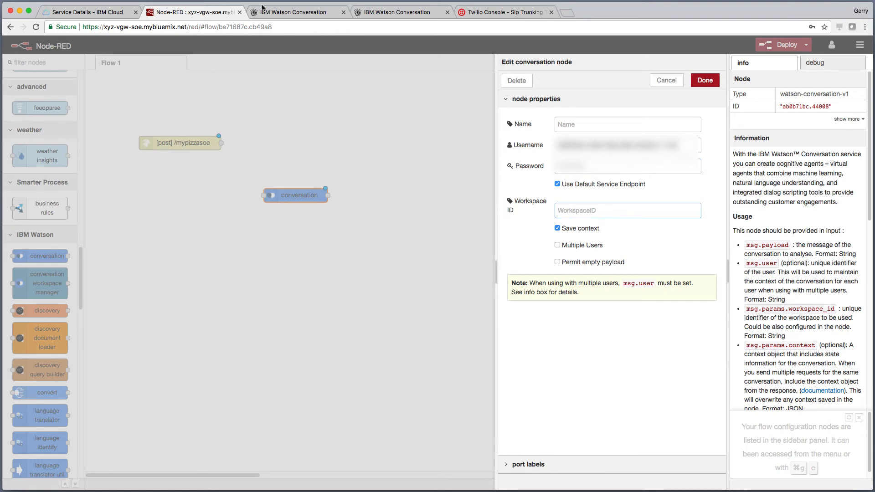
left_click(280, 9)
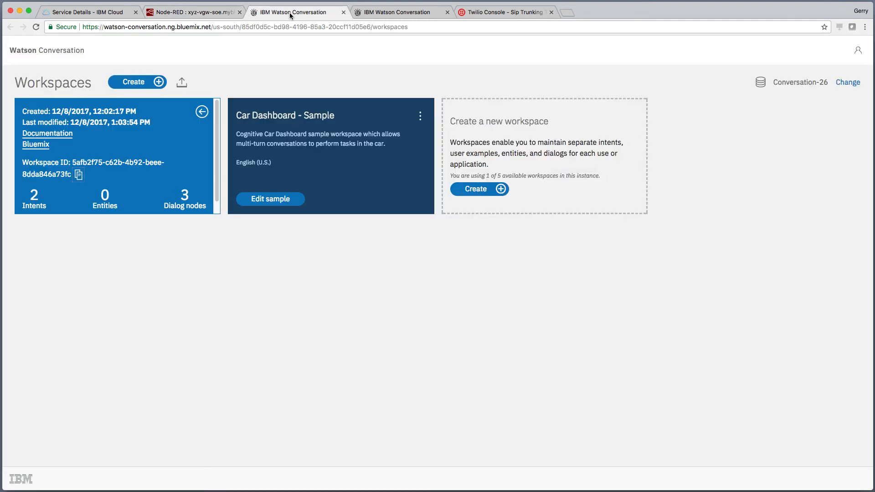
left_click(202, 112)
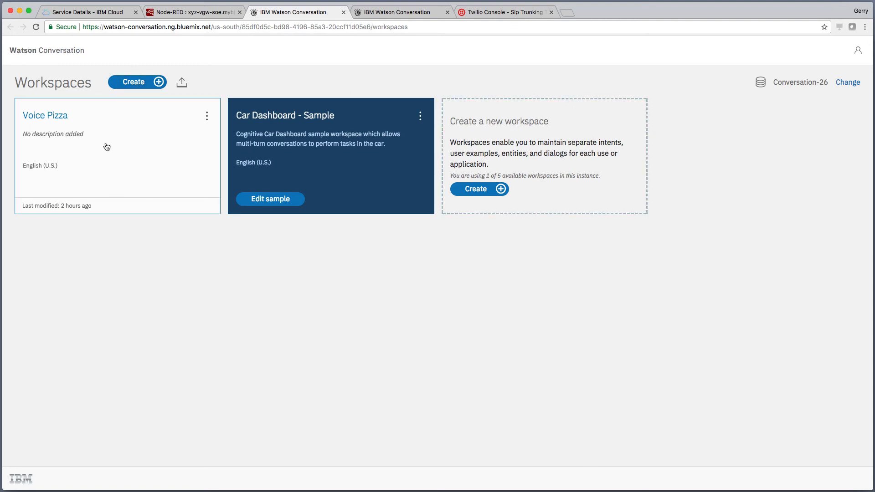
left_click(207, 118)
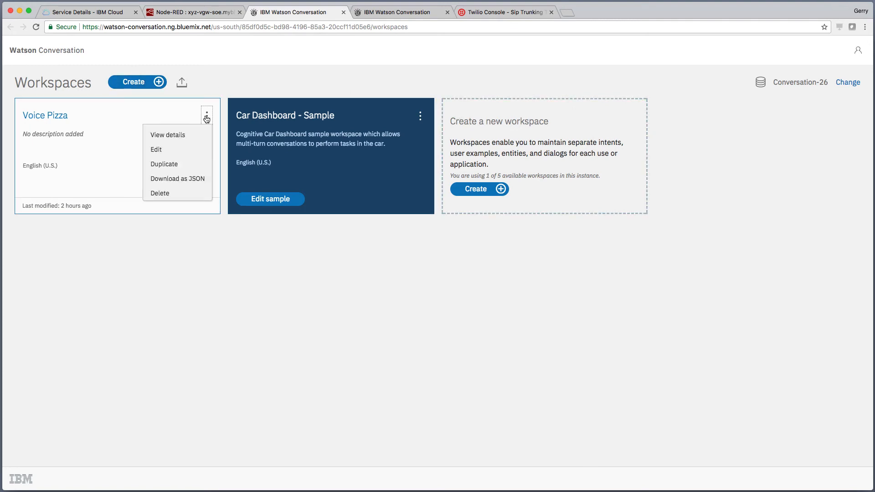
left_click(185, 136)
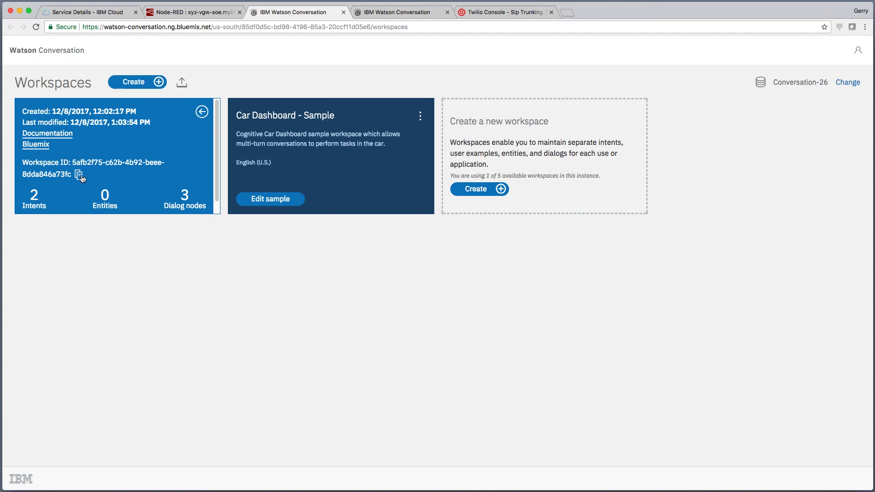
left_click(79, 176)
left_click(191, 14)
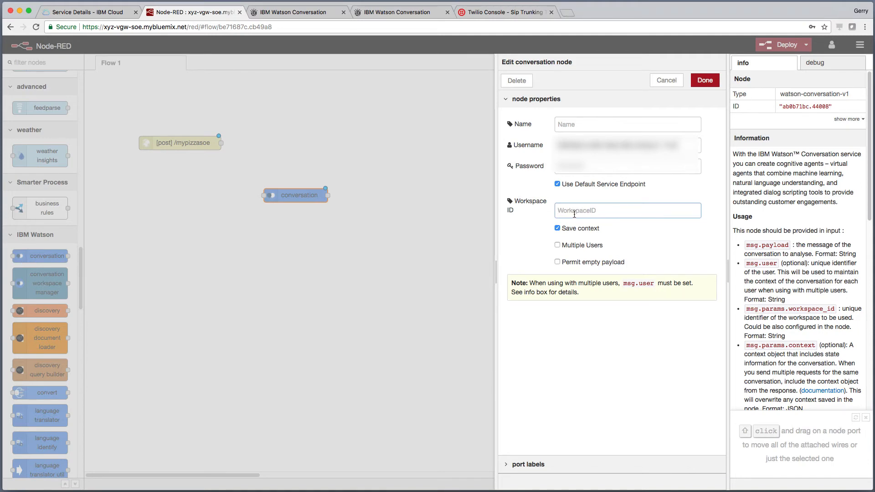
key("super+v")
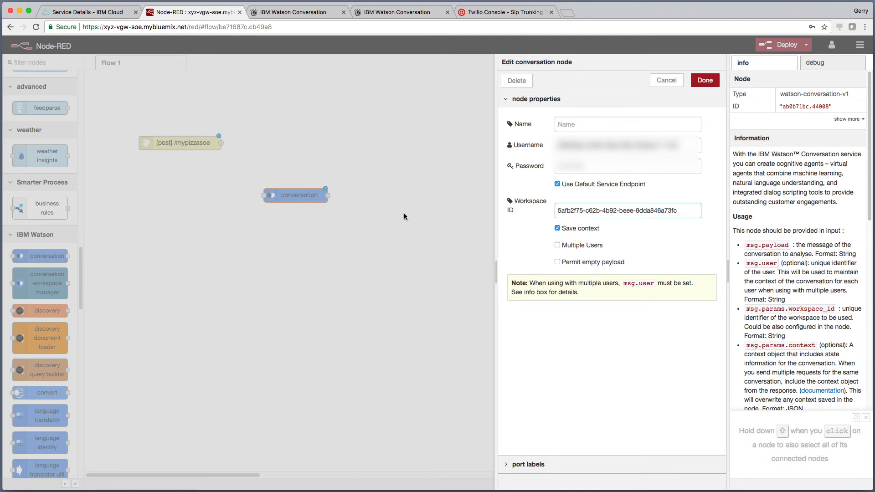
left_click(704, 81)
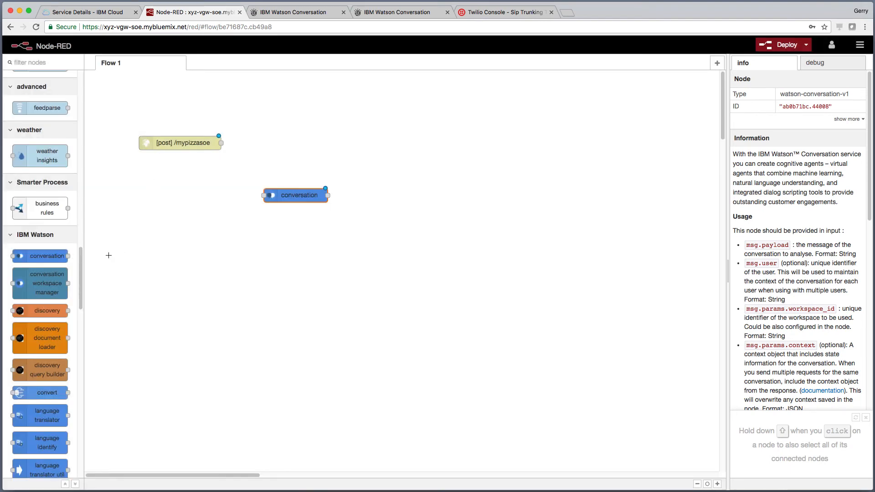
- Add an http response node below and to the right of the conversation node and wire the conversation output to it
left_click_drag(81, 268, 91, 103)
left_click_drag(30, 277, 420, 239)
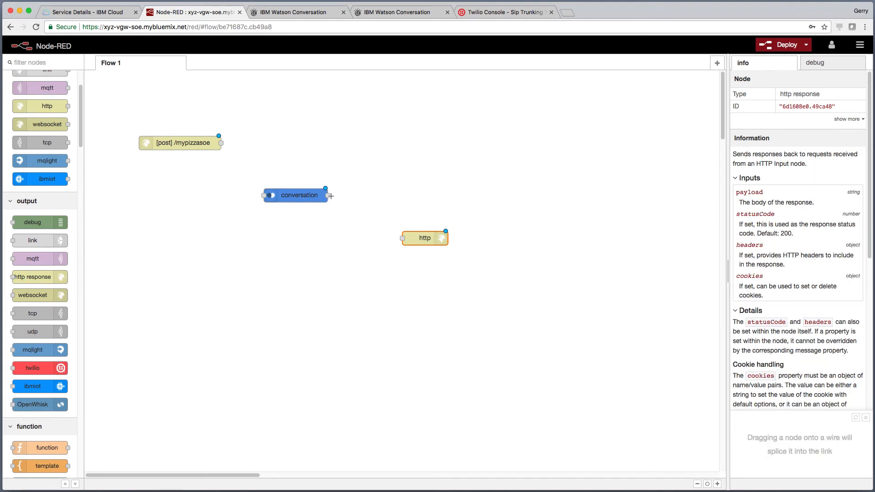
left_click_drag(329, 195, 403, 237)
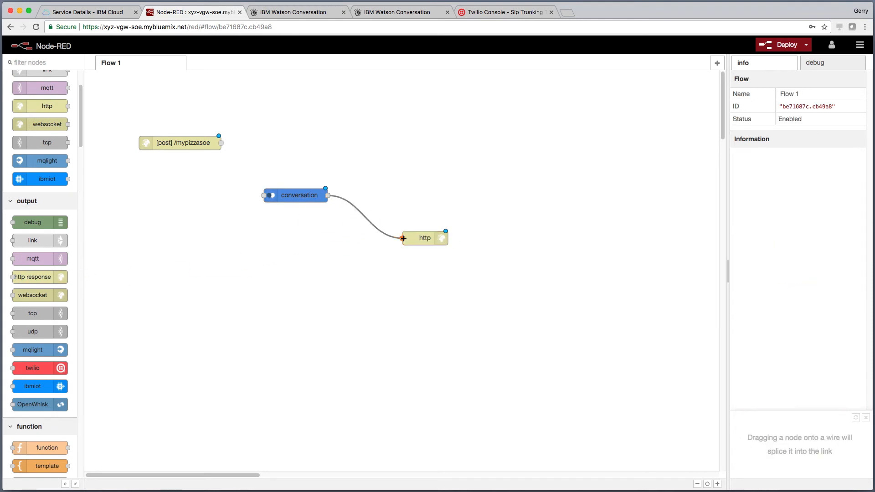
- Shift the conversation node slightly to the right and wire the [post] /mypizzasoe output to its input
left_click(292, 194)
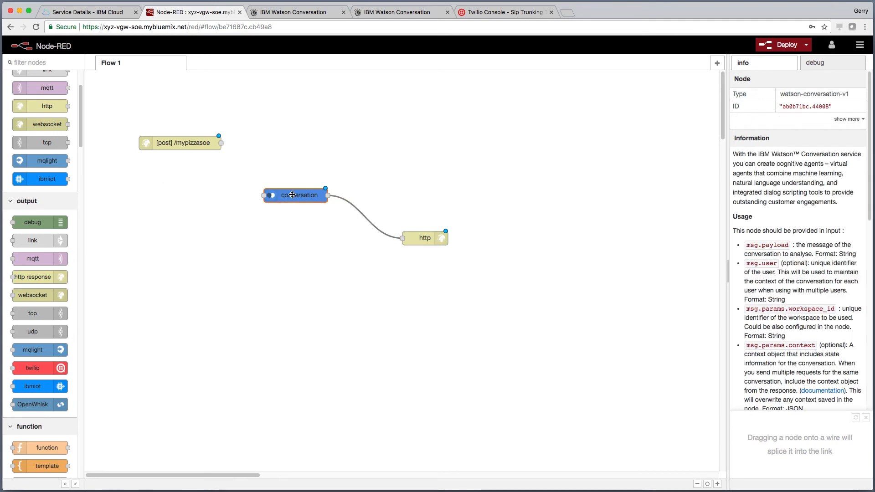
left_click_drag(292, 195, 332, 196)
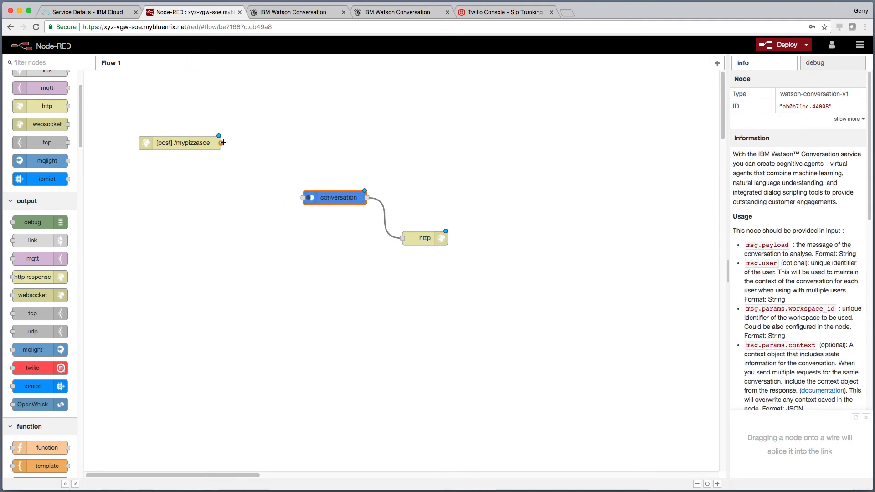
left_click_drag(222, 143, 302, 196)
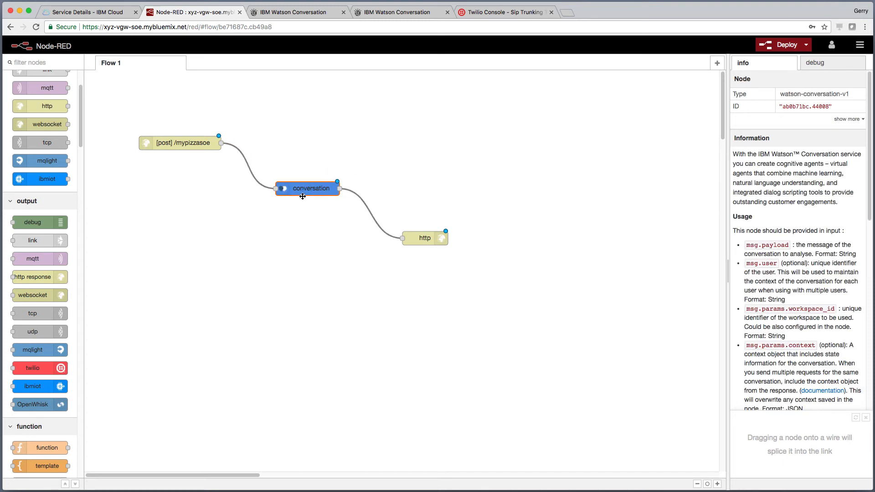
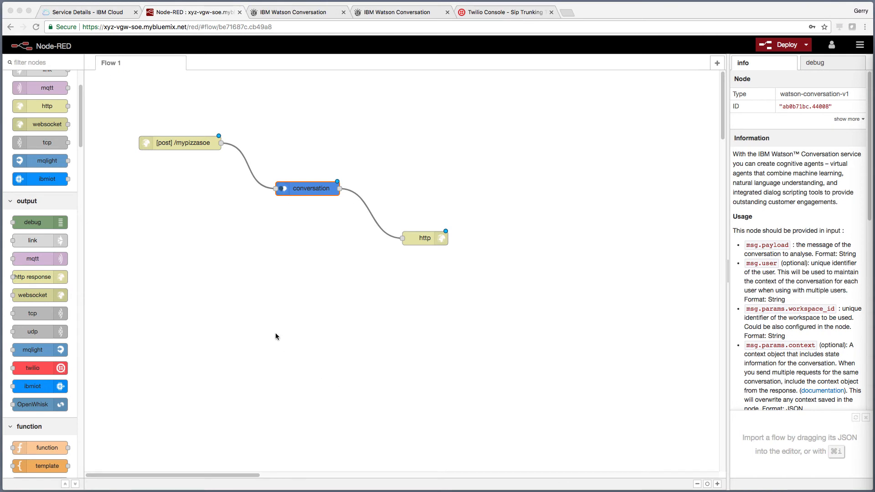
- Insert a function node into the wire between [post] /mypizzasoe and conversation, shifting the conversation node down and to the right for spacing
left_click(23, 447)
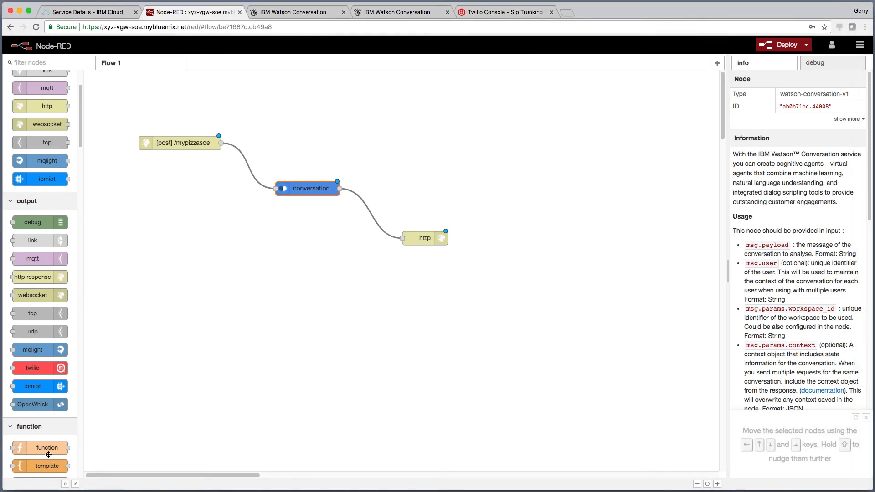
left_click_drag(48, 449, 250, 168)
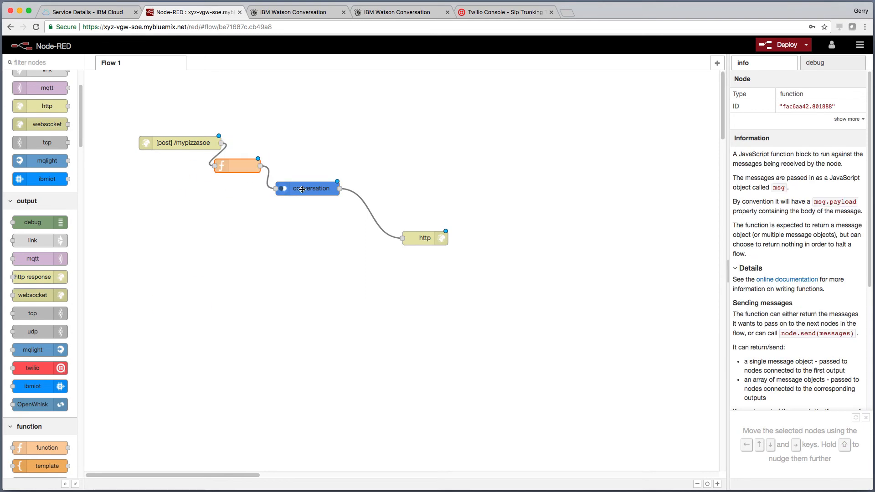
left_click_drag(302, 190, 330, 198)
left_click_drag(242, 169, 249, 174)
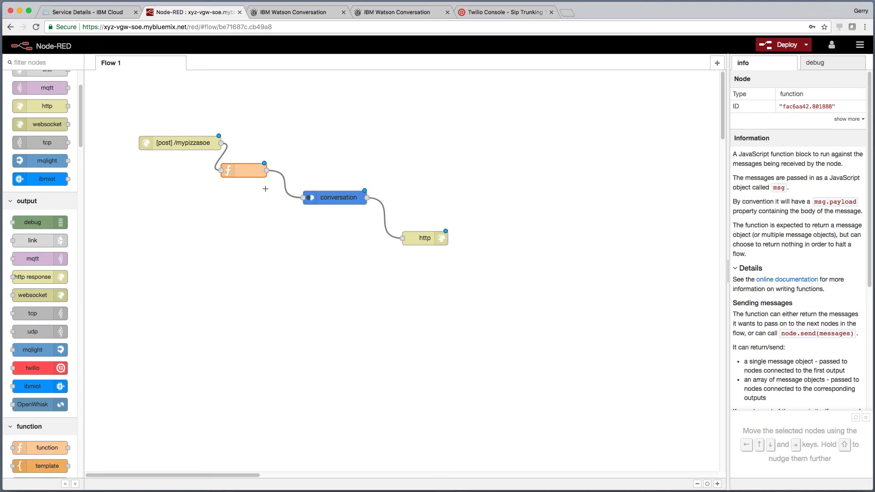
- Open the new function node's settings and name it Handle VGW Input
double_click(254, 170)
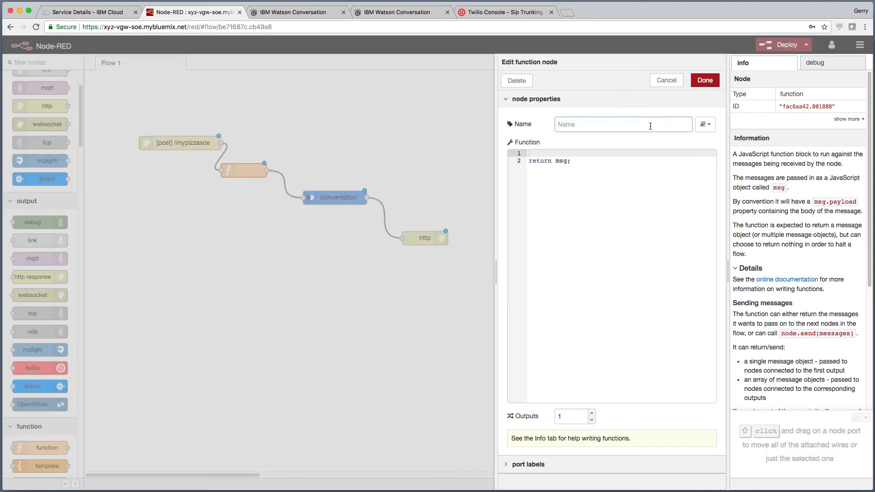
type("Handle VGW Input")
- Replace the function code with JavaScript copying payload context to msg.params.context, setting vgwPostResponseTimeoutCount to 10000, and passing input.text as msg.payload with a "hello" fallback
left_click(661, 218)
key("super+Tab")
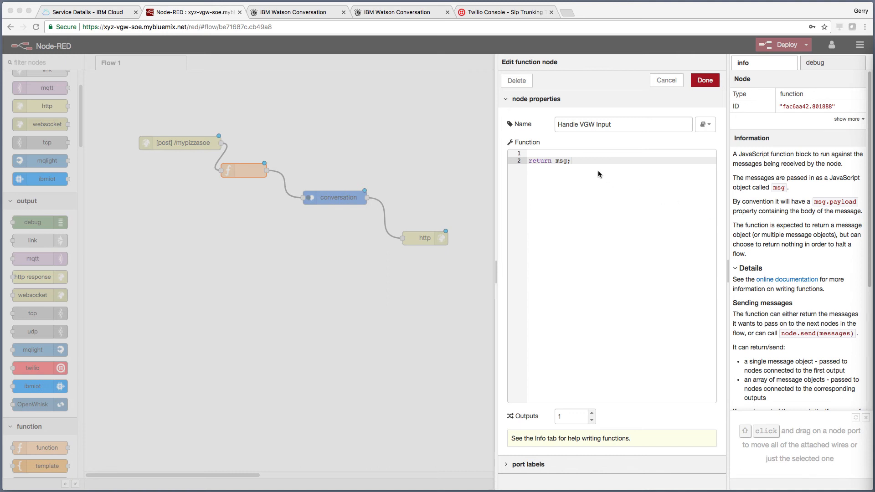
left_click(529, 160)
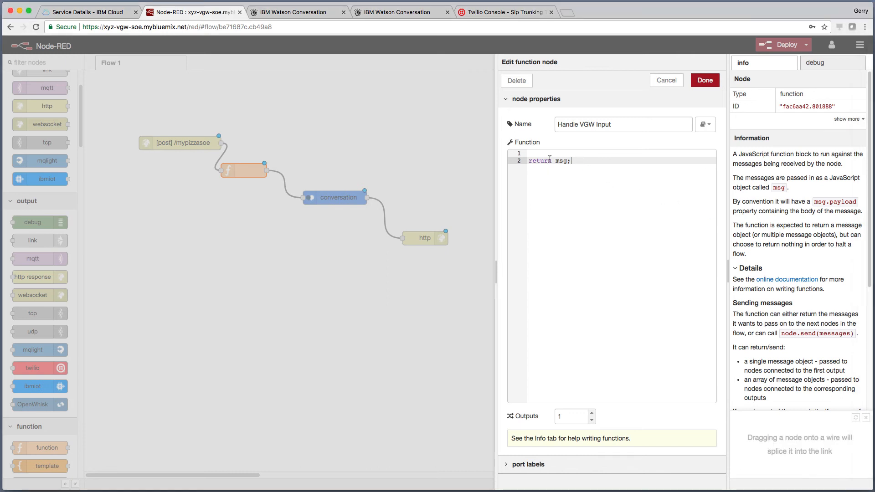
key("super+a")
key("super+v")
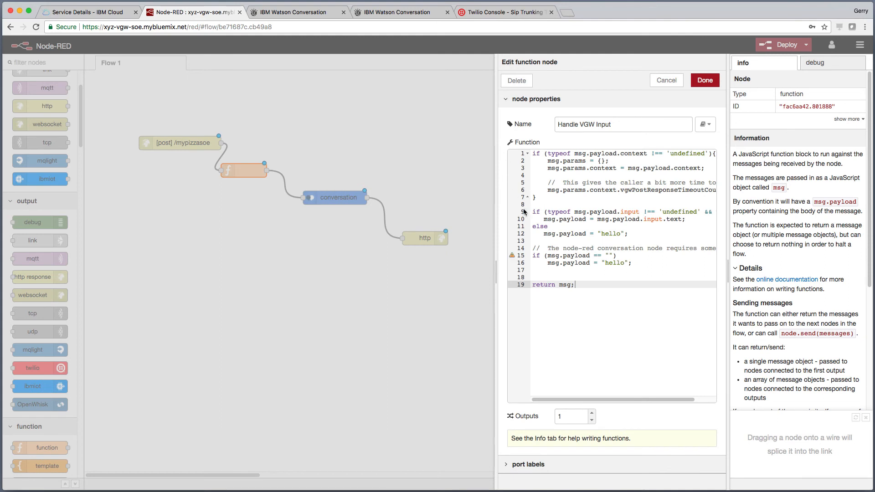
- Widen the function editor and review the code that copies msg.payload.context into msg.params.context and sets the response timeout
left_click_drag(493, 268, 247, 237)
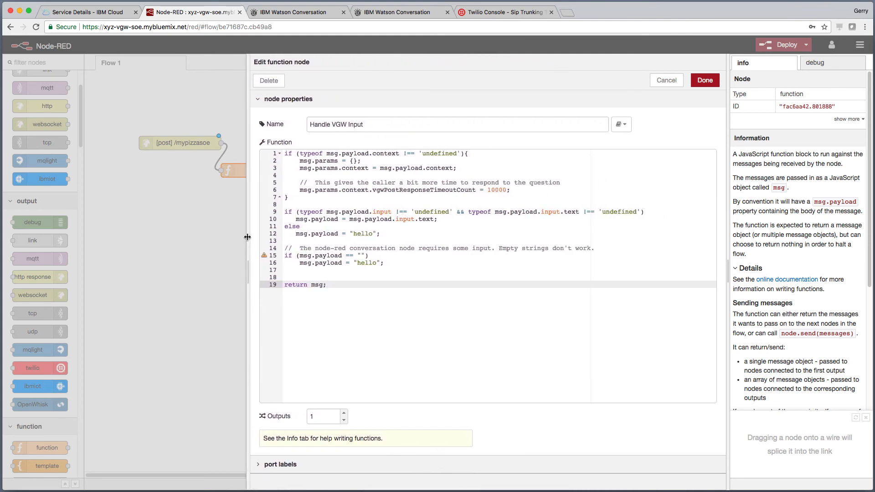
left_click(386, 174)
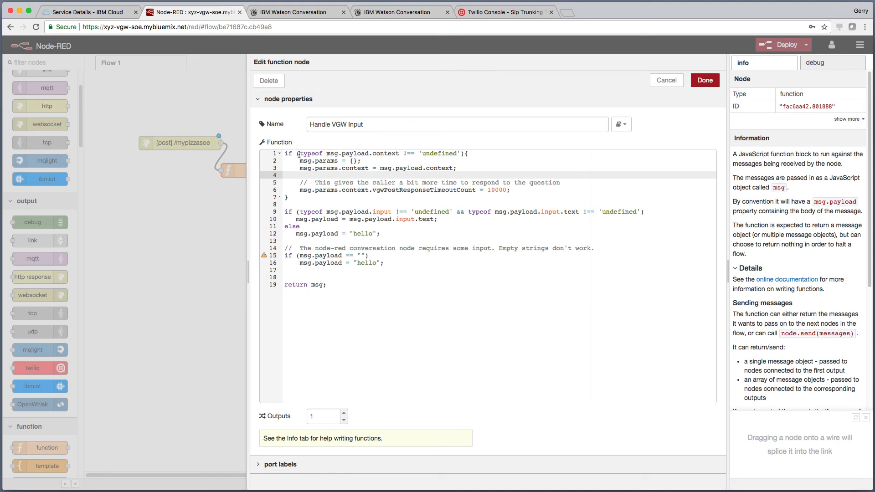
left_click_drag(326, 153, 398, 153)
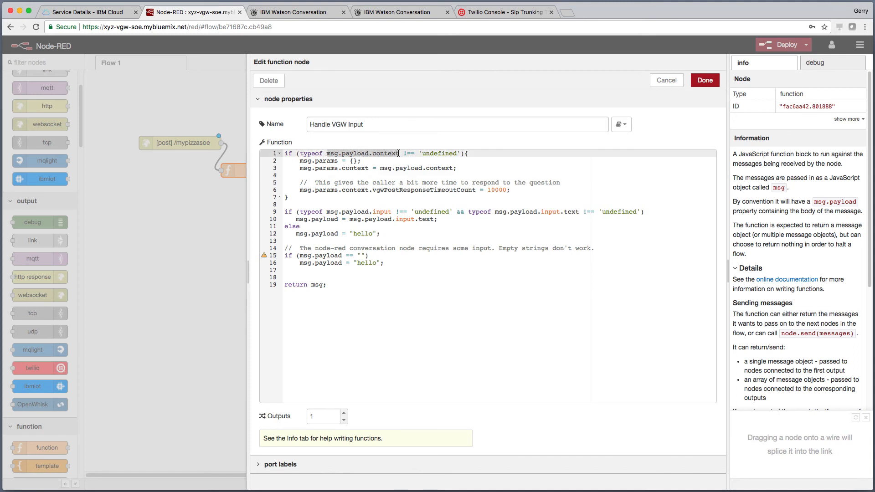
left_click(408, 168)
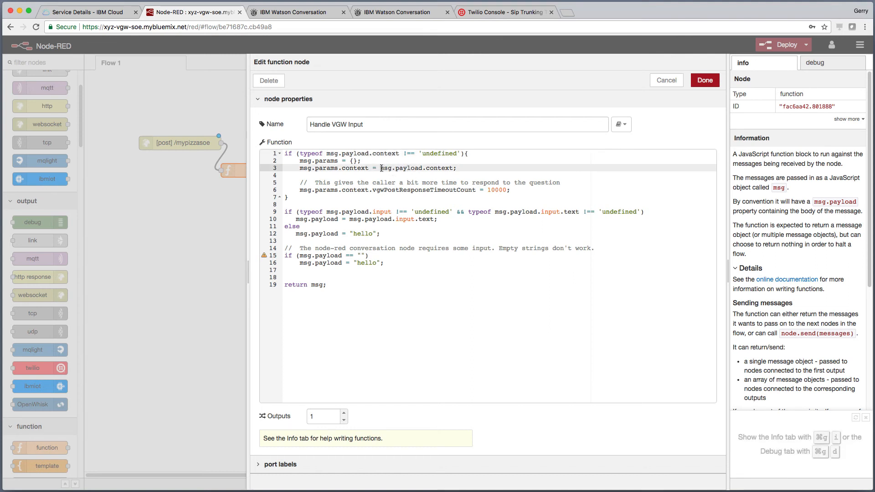
left_click_drag(382, 168, 449, 167)
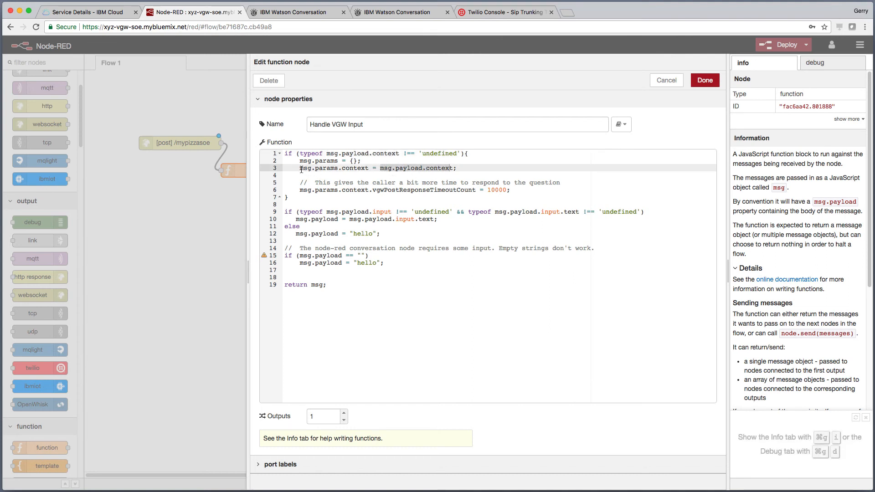
left_click_drag(300, 169, 368, 168)
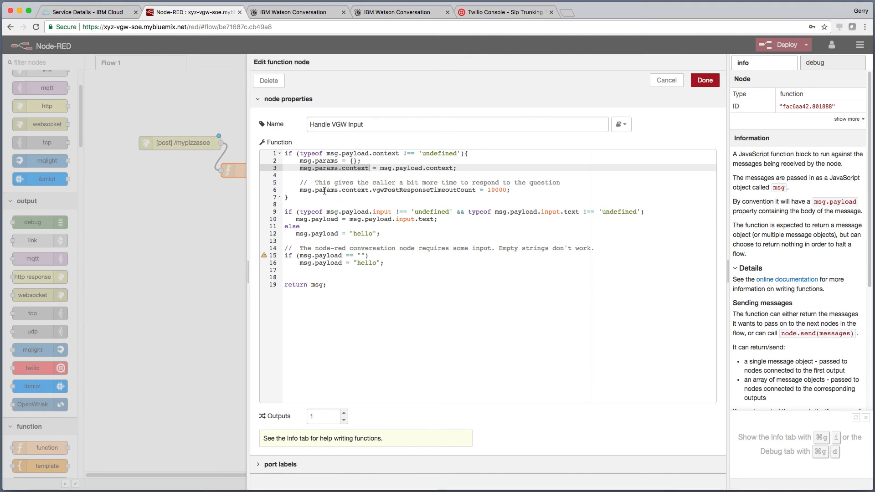
left_click(300, 190)
left_click_drag(301, 191, 535, 188)
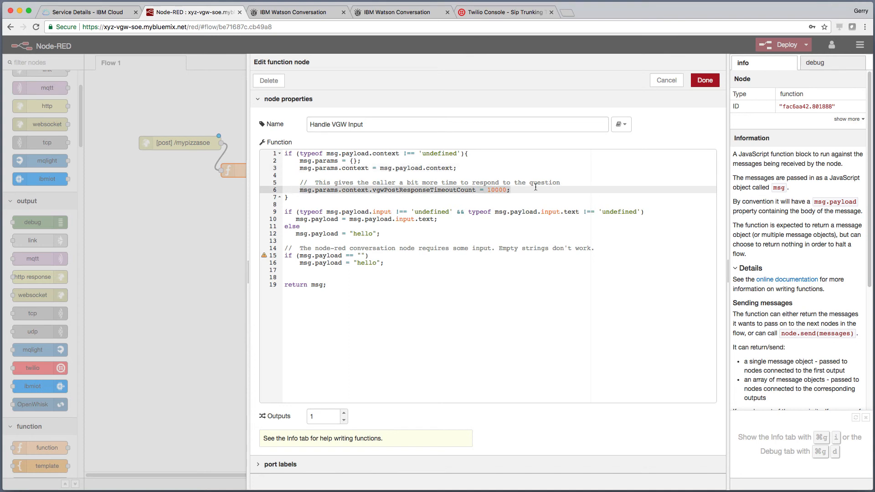
left_click(533, 188)
left_click(512, 195)
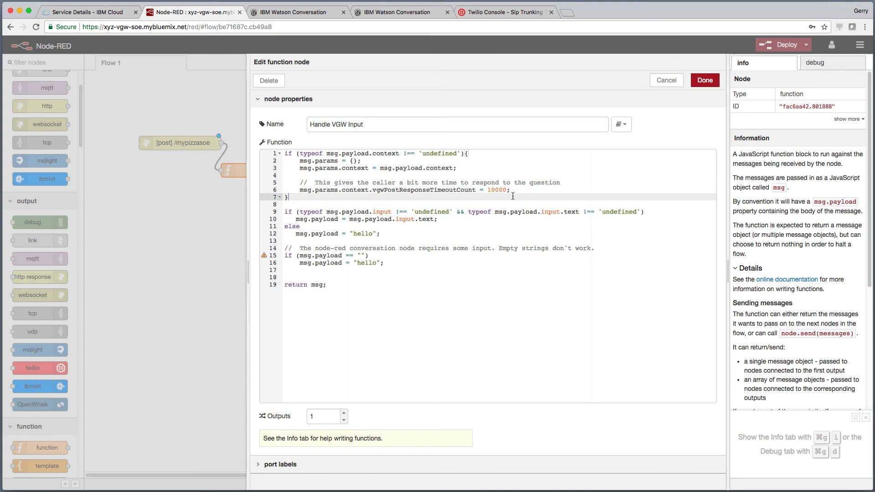
left_click_drag(374, 190, 544, 192)
left_click(544, 191)
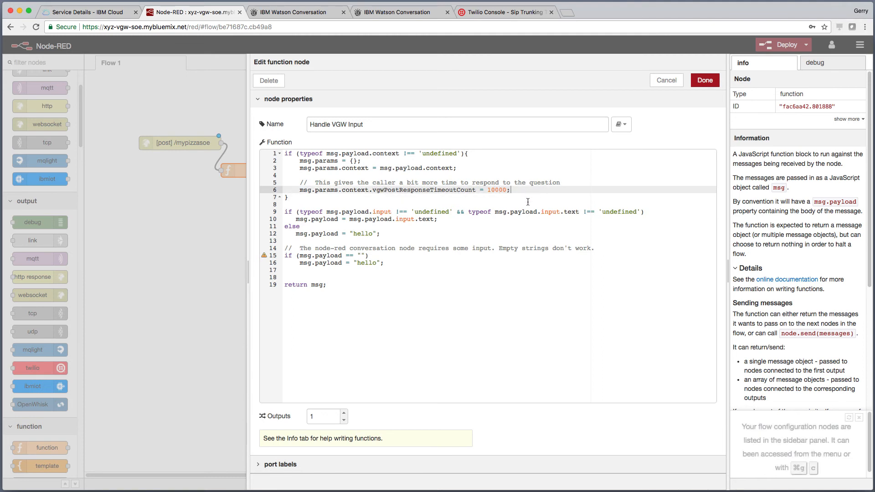
- Review the code that assigns the input text to msg.payload and substitutes "hello" for missing or empty input
left_click_drag(284, 212, 507, 218)
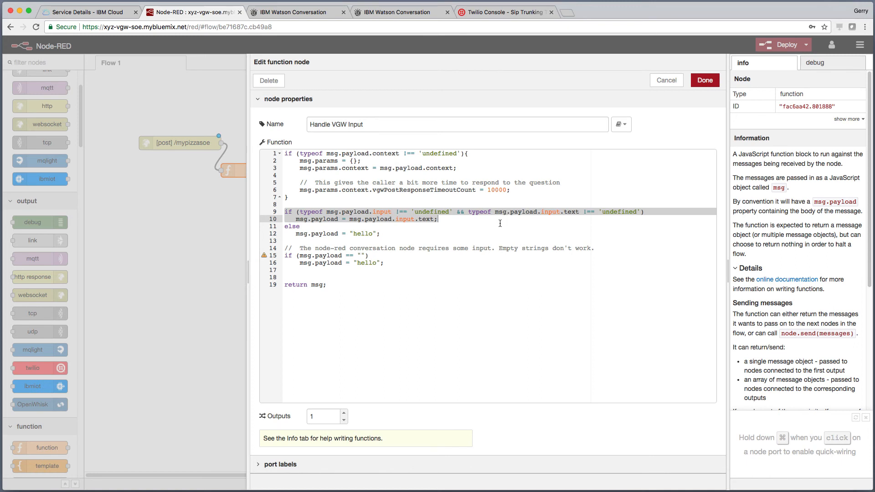
left_click(500, 224)
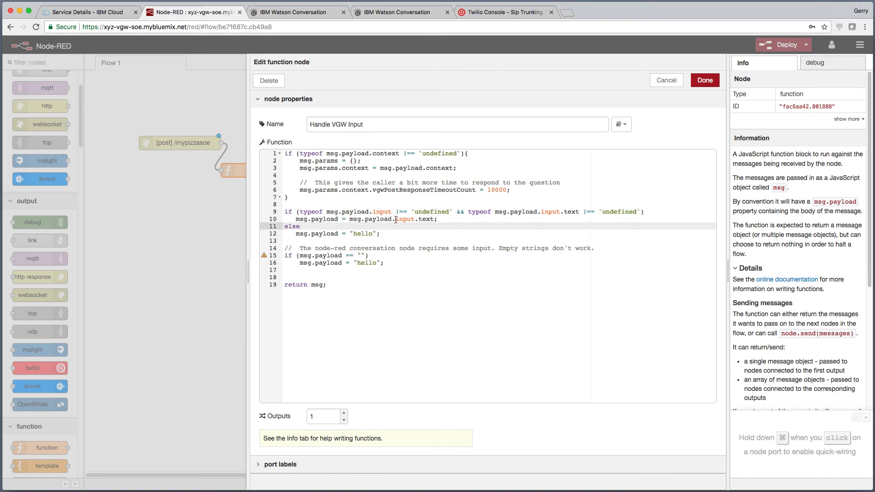
left_click_drag(395, 219, 439, 219)
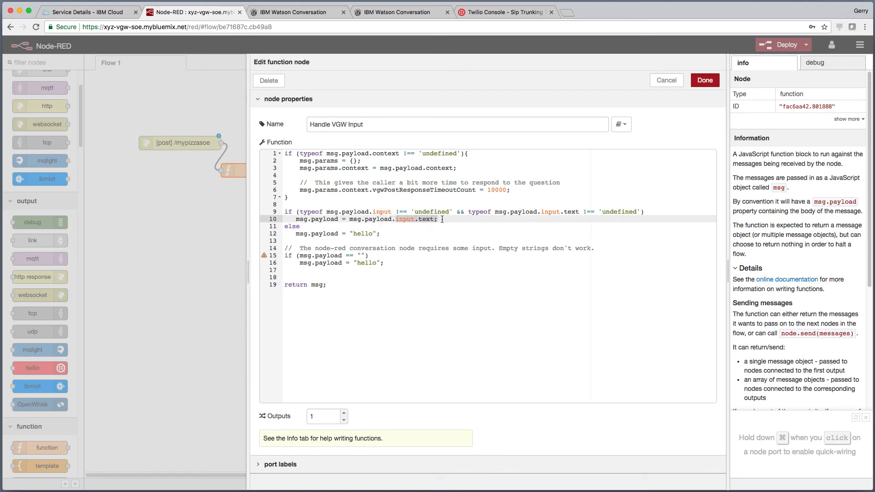
left_click_drag(297, 219, 347, 222)
left_click(346, 221)
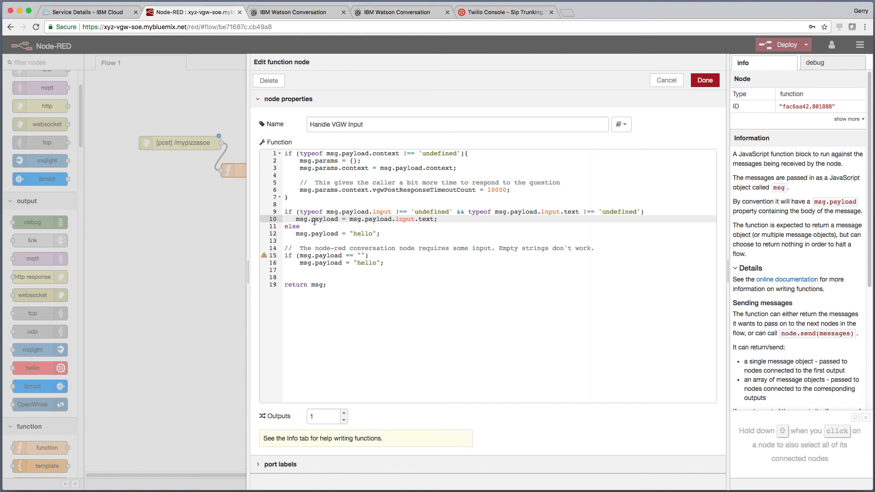
left_click_drag(295, 234, 404, 233)
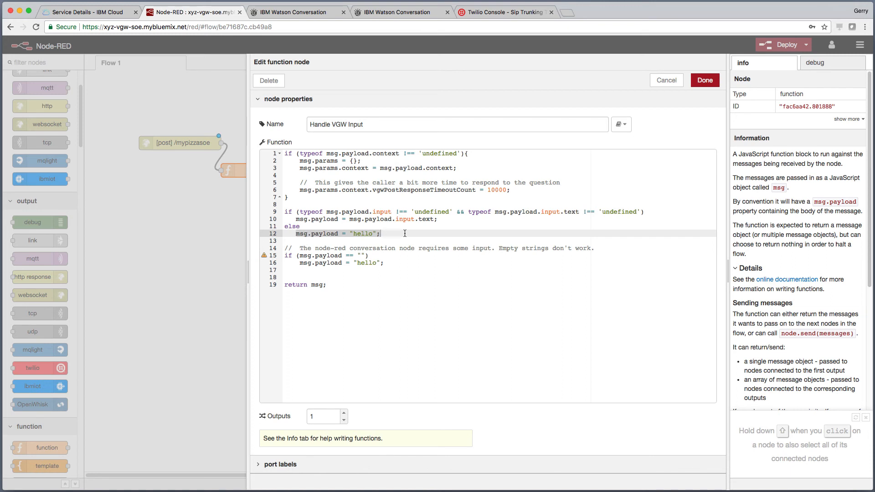
left_click(404, 269)
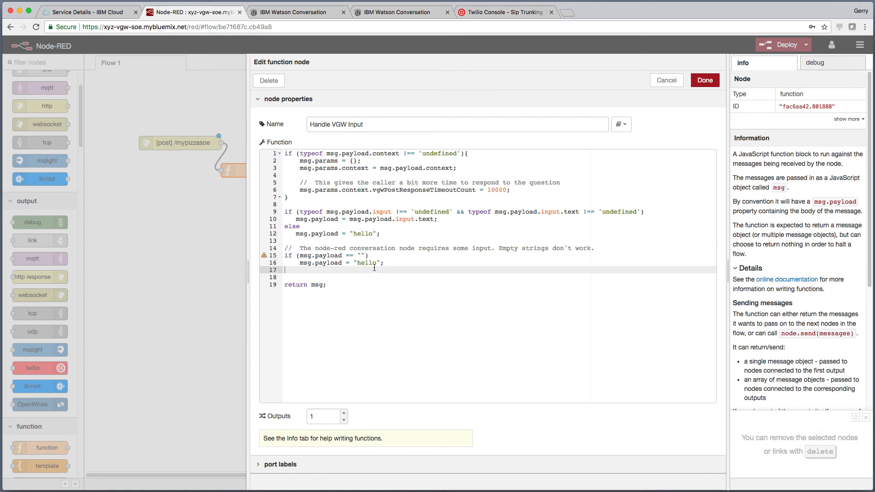
left_click_drag(374, 268, 279, 246)
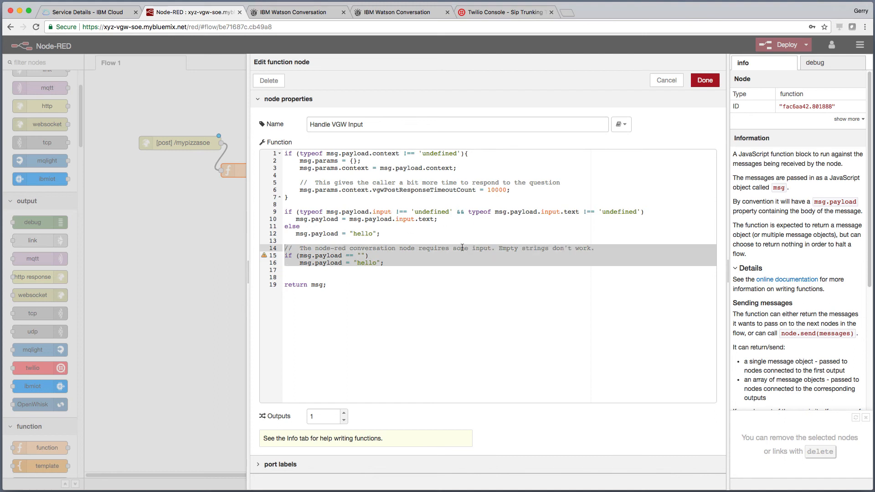
left_click(487, 283)
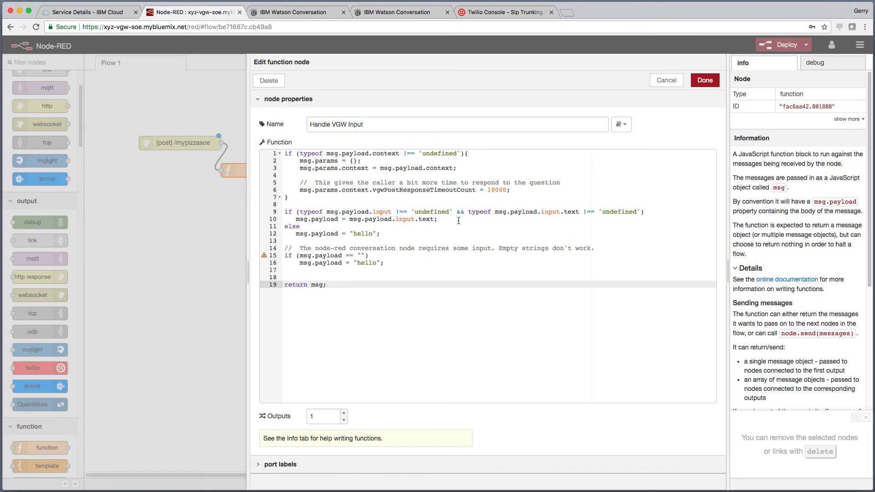
- Apply the function node's settings and shift the conversation node slightly to the right
left_click(705, 81)
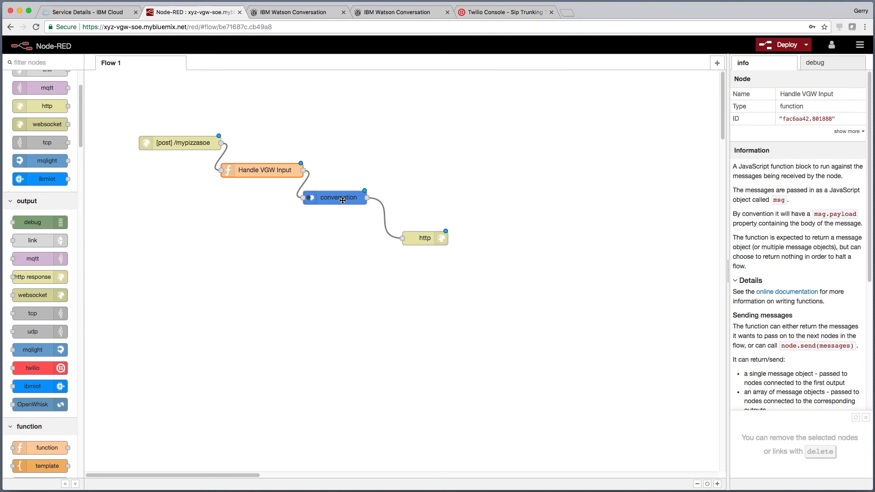
left_click_drag(347, 204, 365, 204)
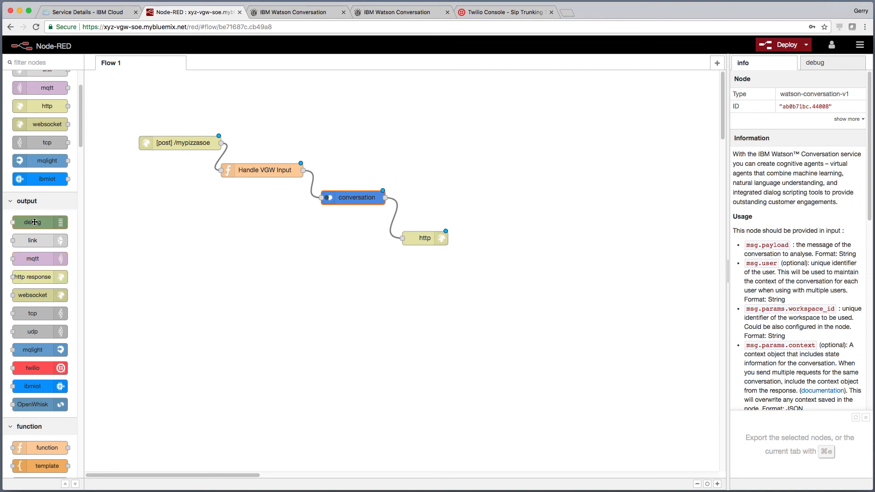
- Add a debug node above the flow, wire the [post] /mypizzasoe output to it, and name it Input
left_click_drag(32, 222, 317, 118)
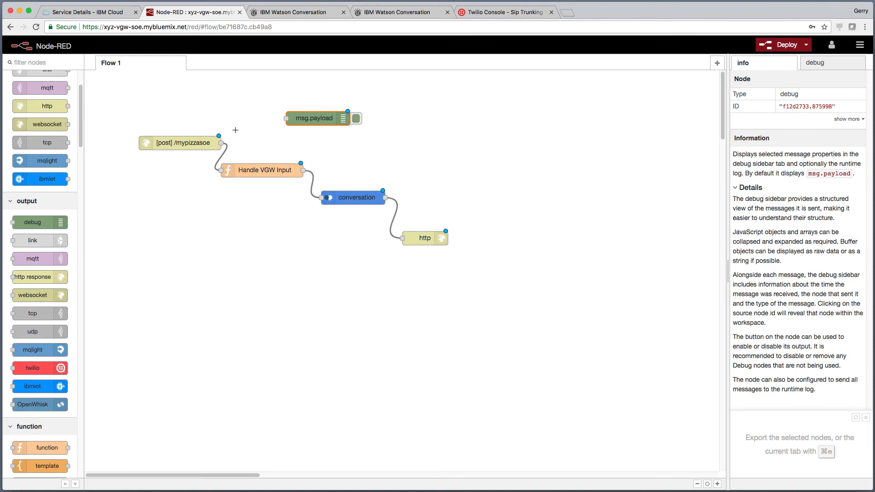
left_click_drag(220, 143, 287, 119)
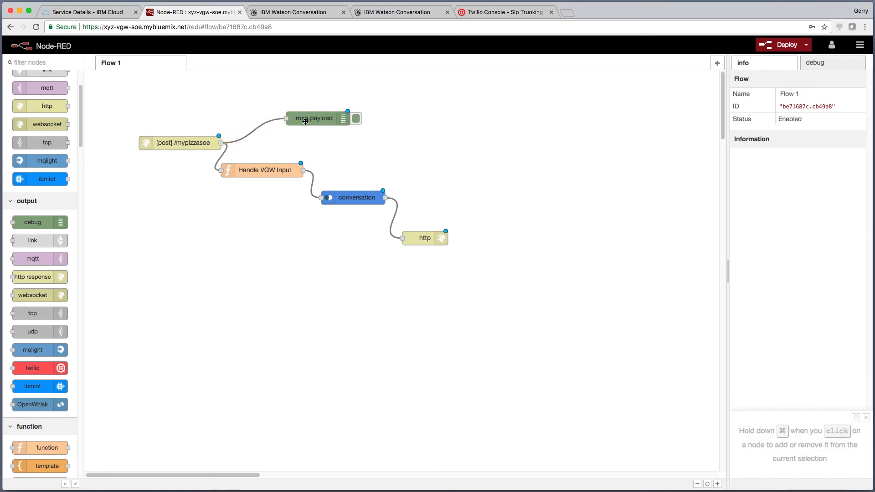
double_click(304, 121)
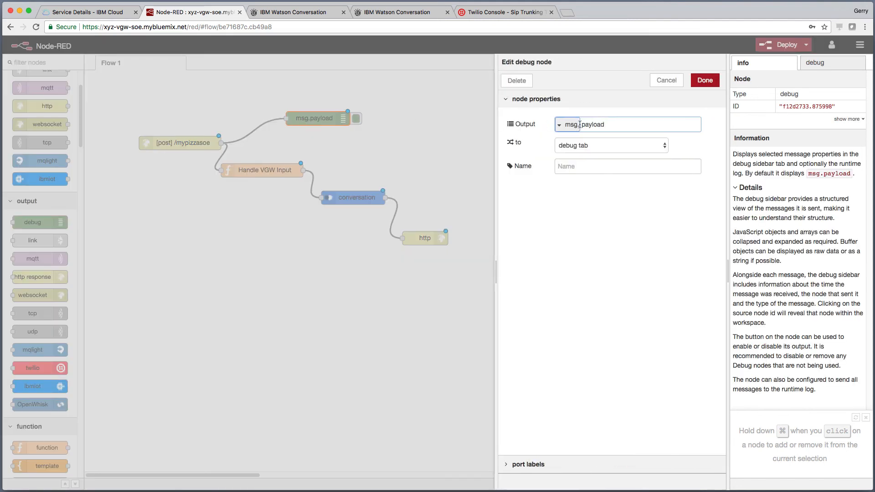
left_click(590, 166)
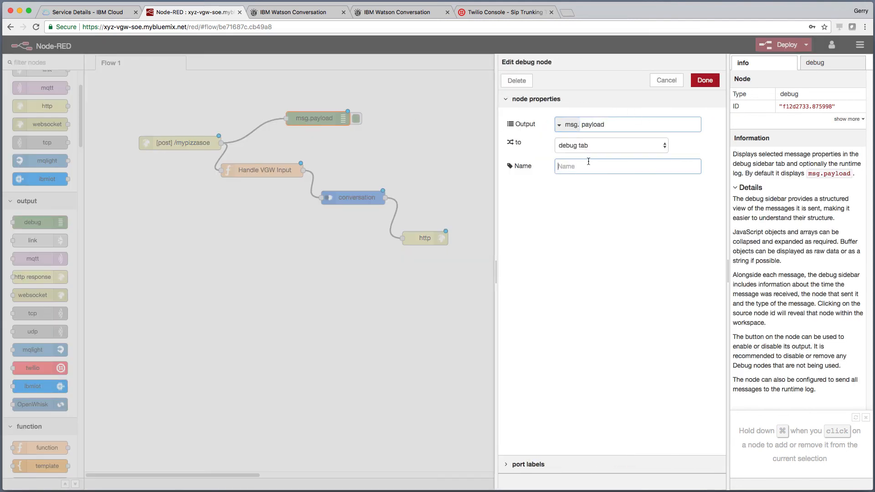
type("Input")
key("Return")
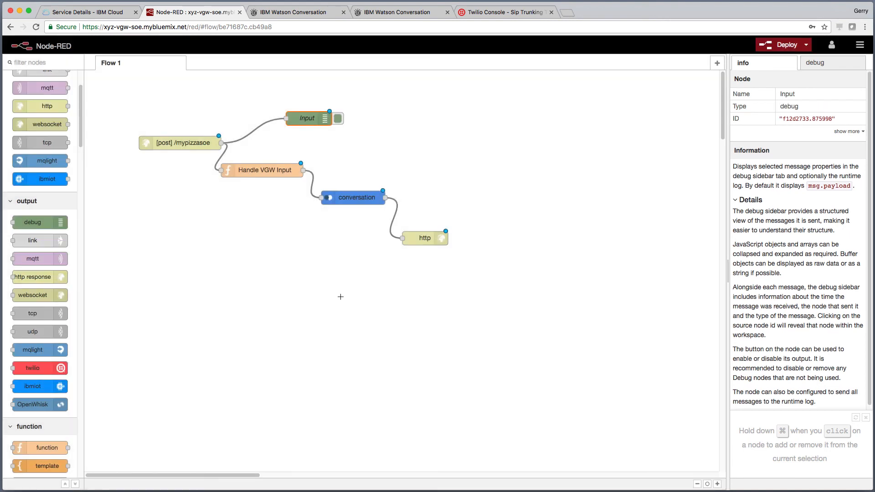
- Add a debug node named Output to the right of conversation, wired from its output, and deploy the flow
left_click_drag(48, 223, 429, 202)
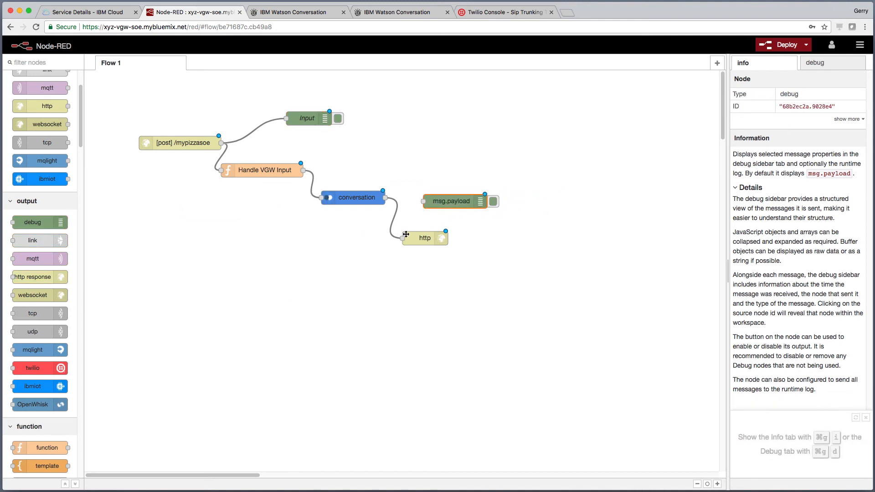
left_click_drag(386, 197, 425, 201)
double_click(445, 201)
left_click(587, 164)
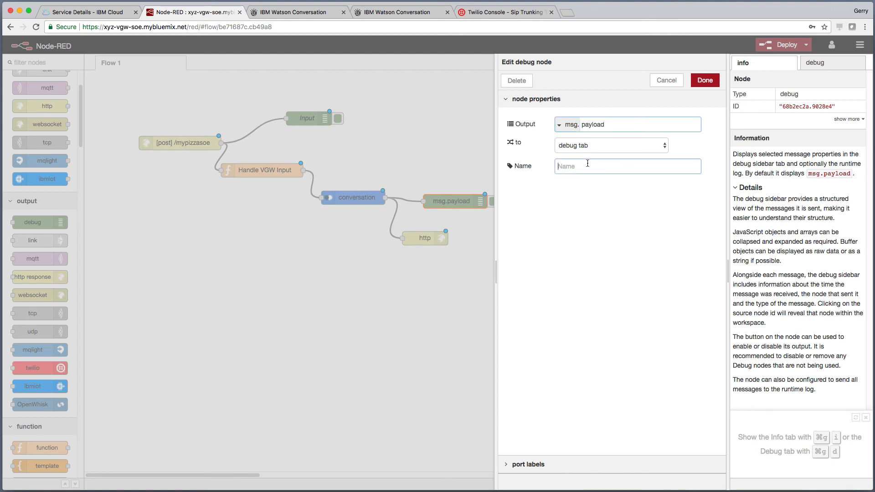
type("Output")
key("Return")
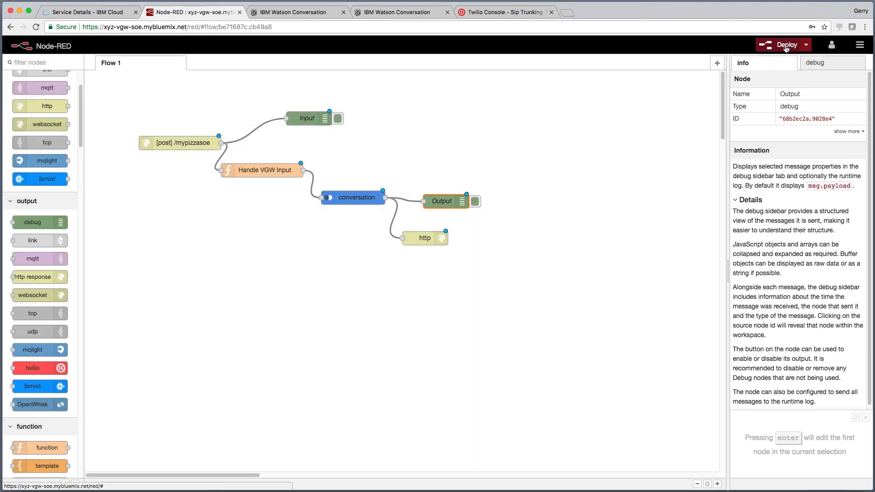
left_click(786, 47)
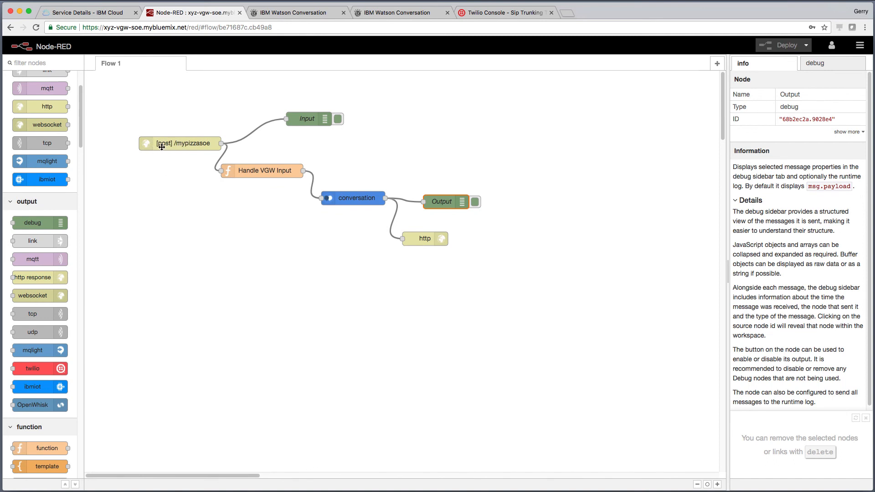
left_click(381, 307)
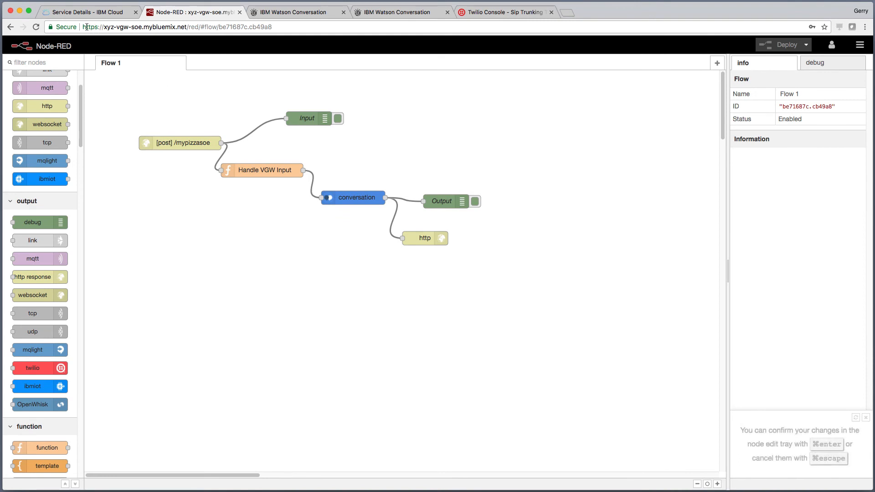
left_click_drag(82, 26, 186, 26)
key("super+c")
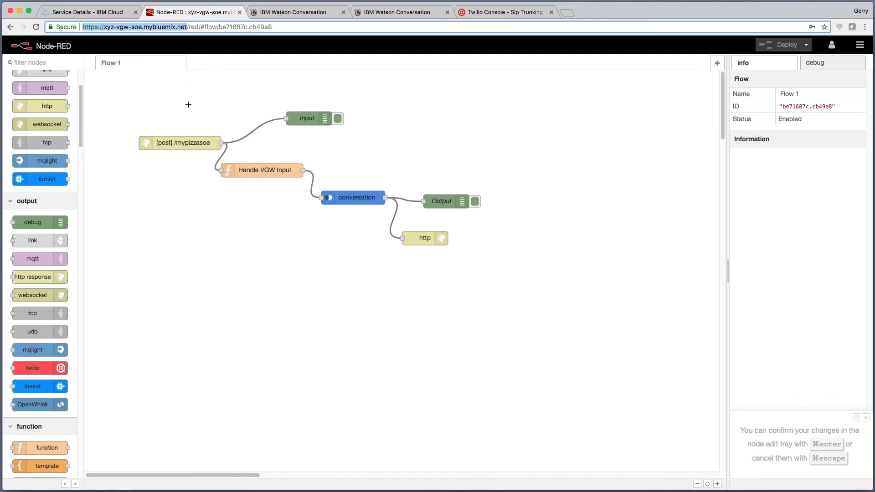
left_click(86, 12)
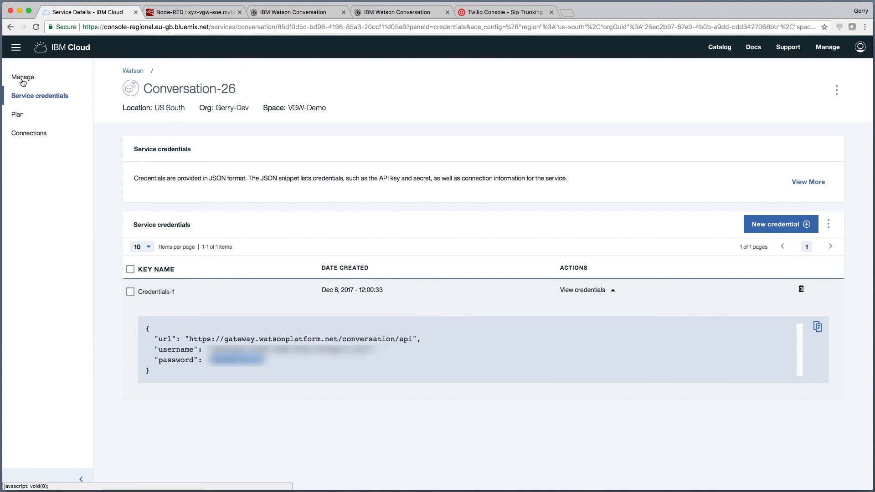
left_click(69, 52)
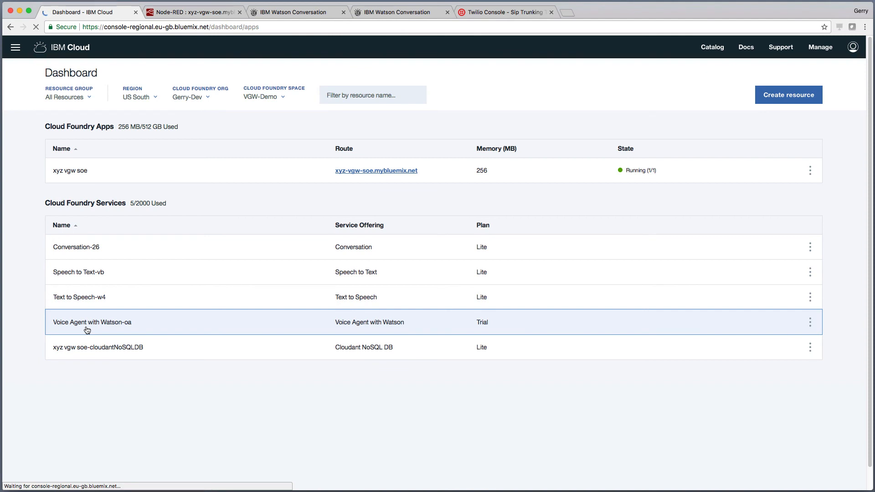
left_click(87, 330)
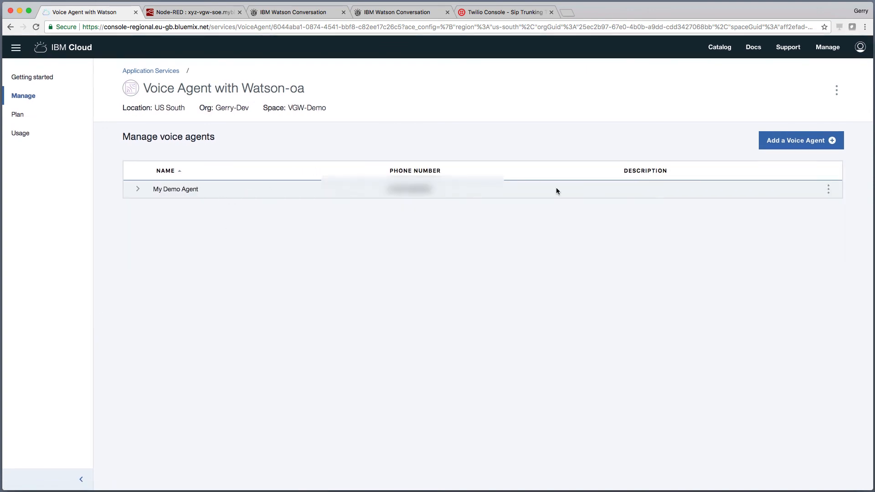
- Open My Demo Agent for editing and set its Conversation service type to Service orchestration engine
left_click(827, 192)
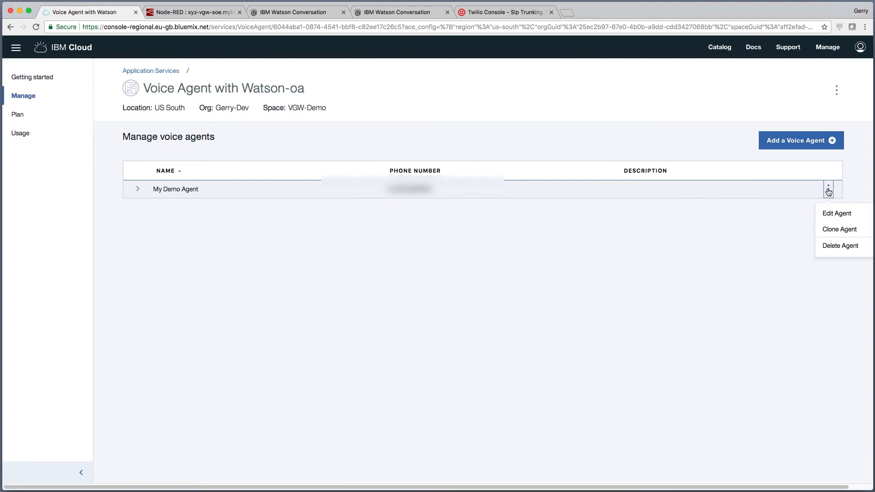
left_click(830, 213)
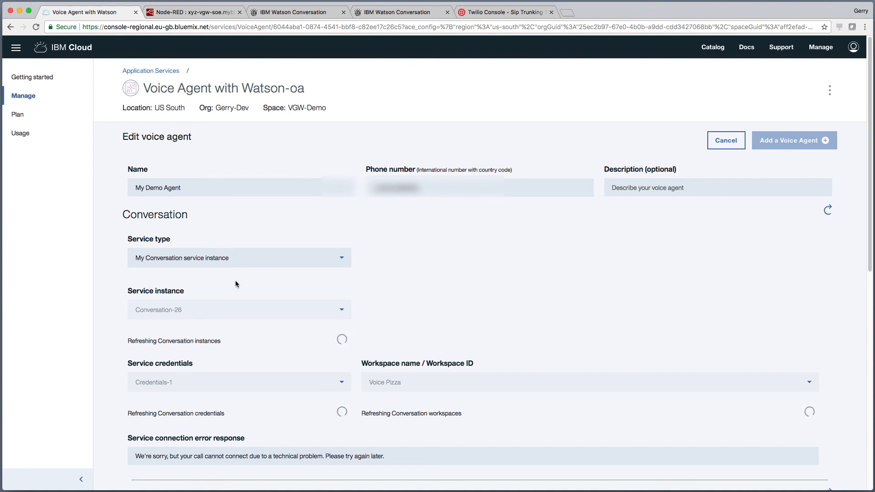
left_click(343, 261)
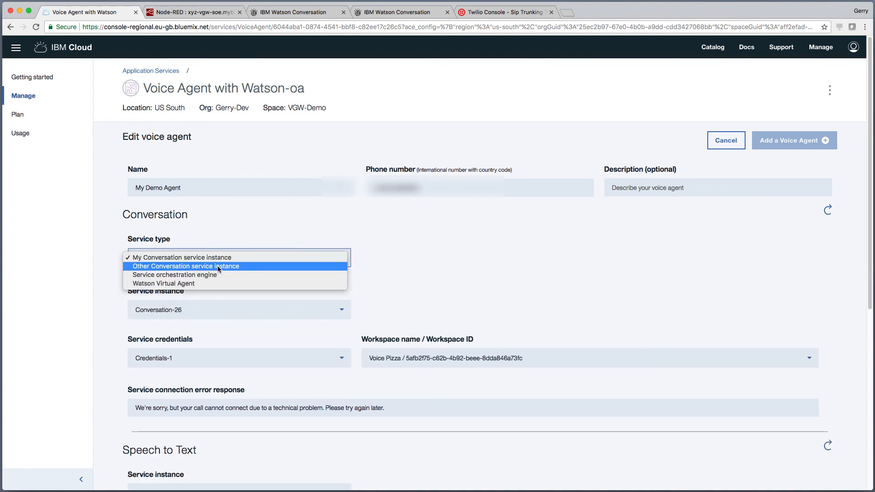
left_click(193, 275)
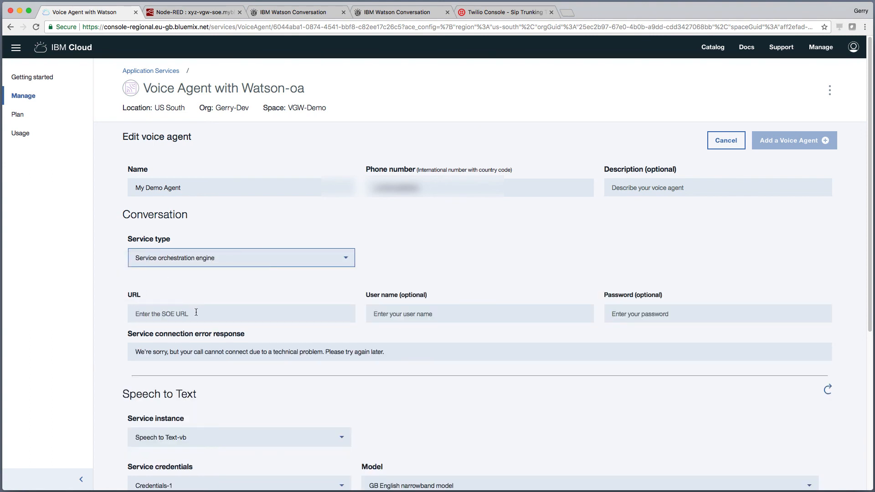
left_click(224, 309)
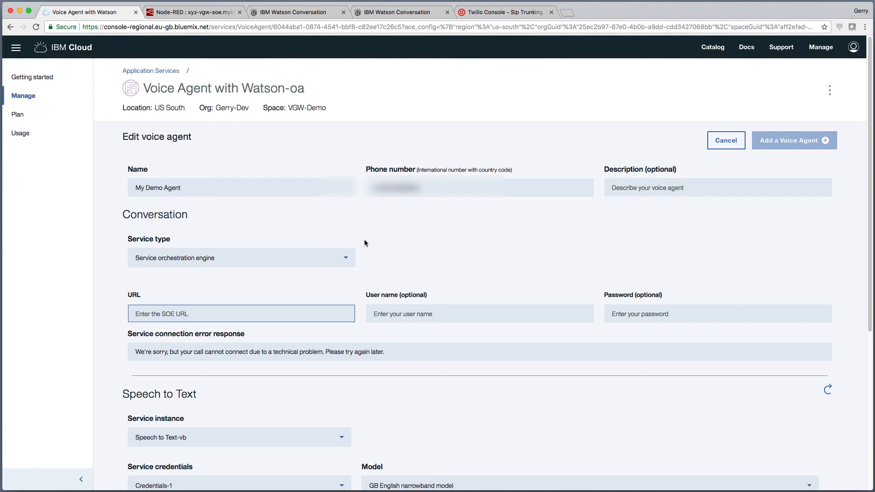
key("super+v")
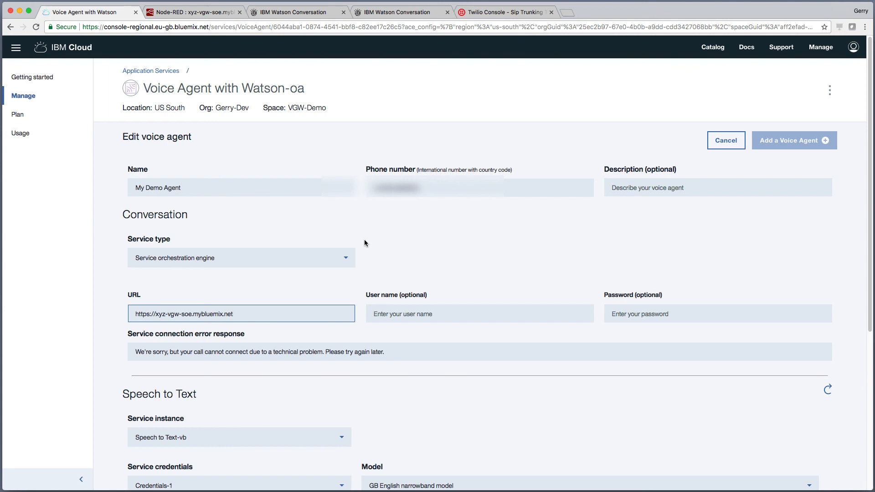
type("/mypizzasoe")
key("Tab")
key("Tab")
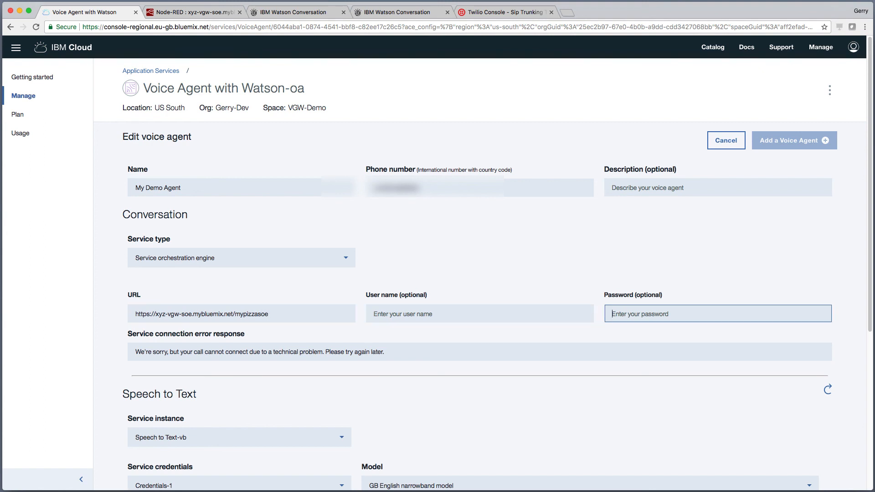
scroll(430, 280, "down", 6)
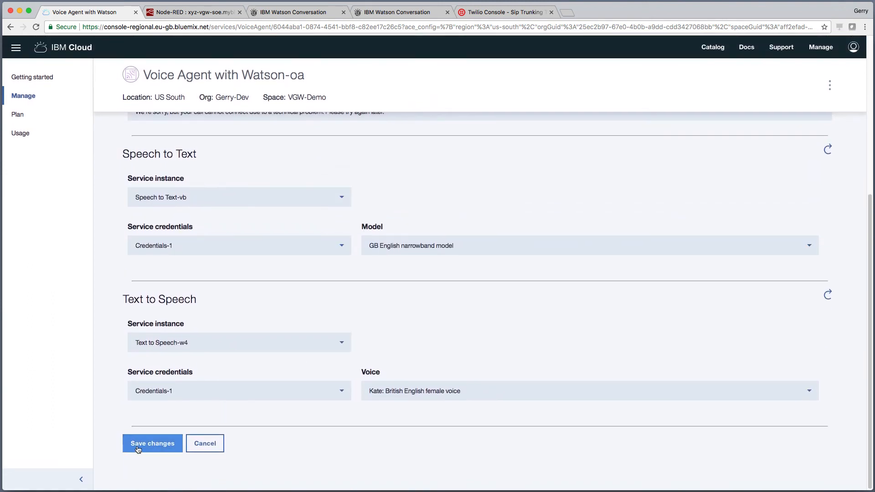
left_click(151, 470)
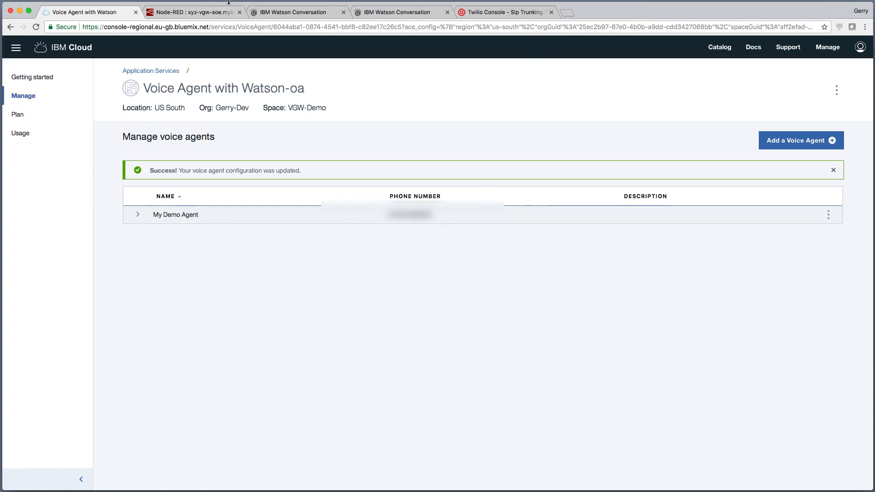
- Show the debug messages in Node-RED for the Skype test call, and end the call with the Skype window moved aside
left_click(217, 13)
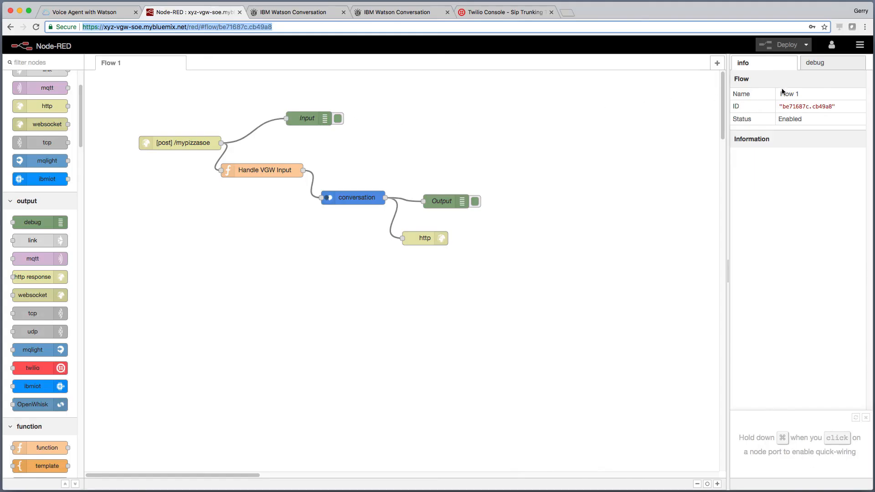
left_click(815, 63)
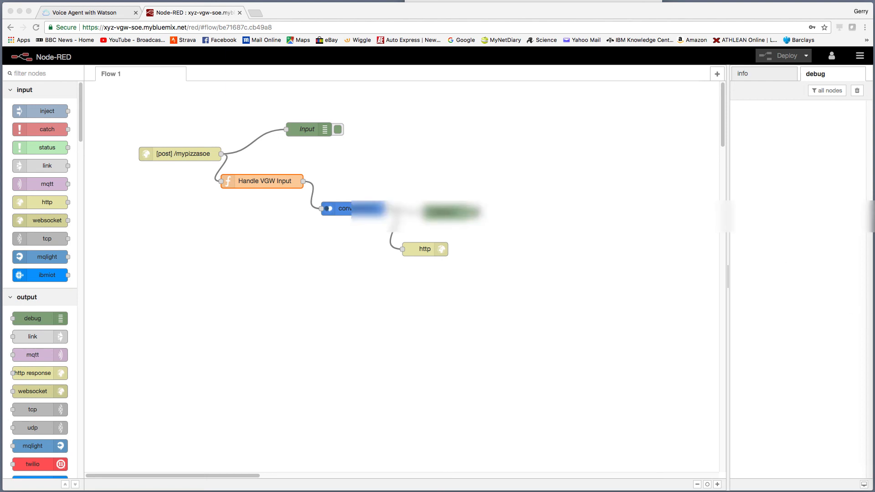
left_click_drag(874, 188, 529, 183)
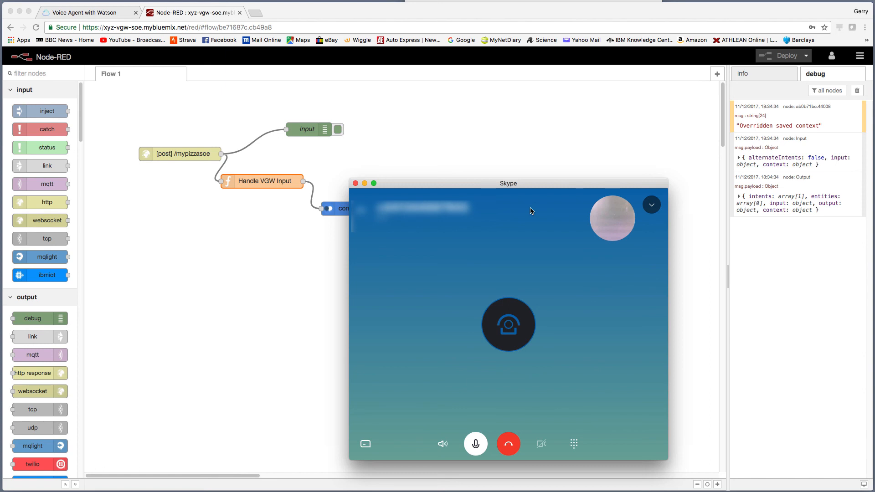
left_click(509, 450)
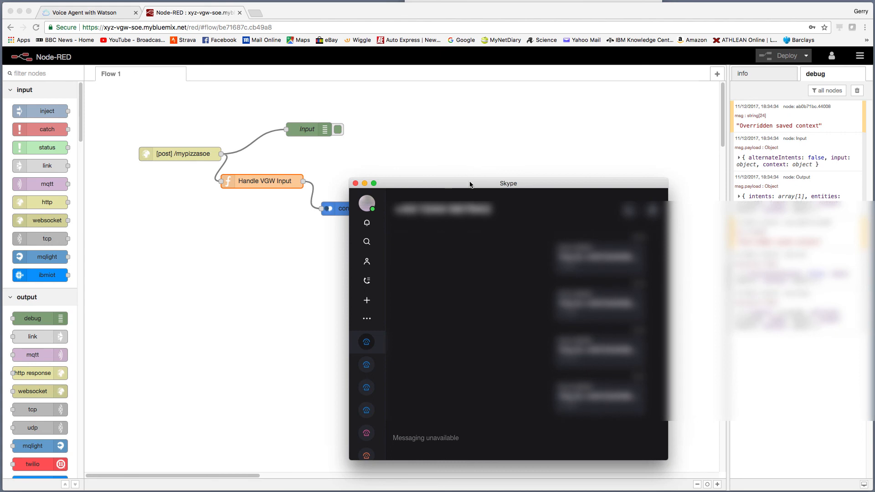
left_click_drag(470, 184, 874, 212)
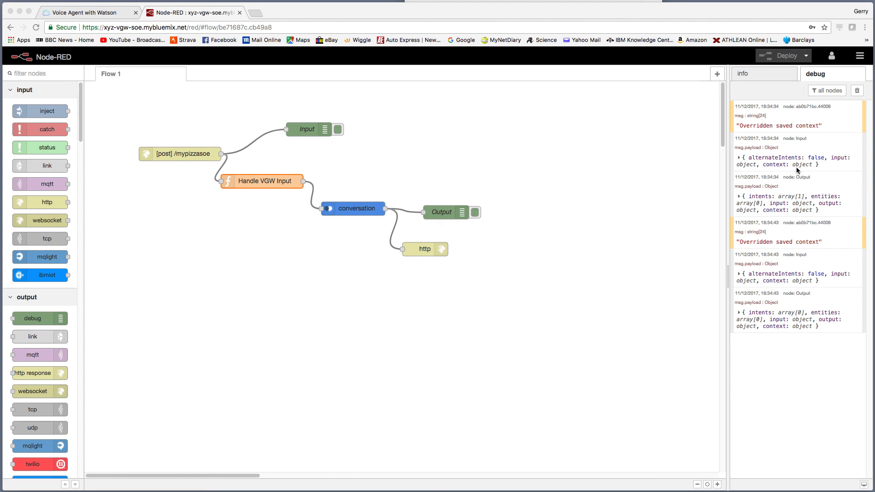
- Expand the first Input and Output debug messages to examine the caller's input text and the conversation's output text
left_click(814, 141)
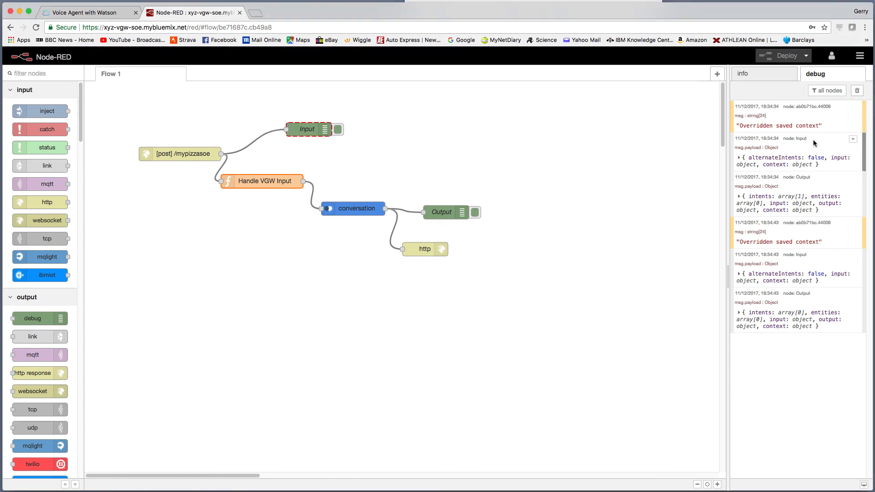
left_click(739, 160)
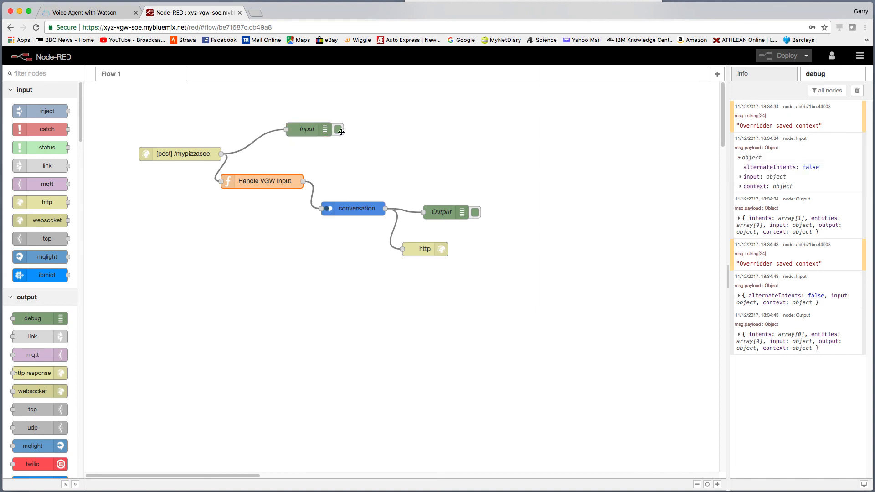
left_click(740, 177)
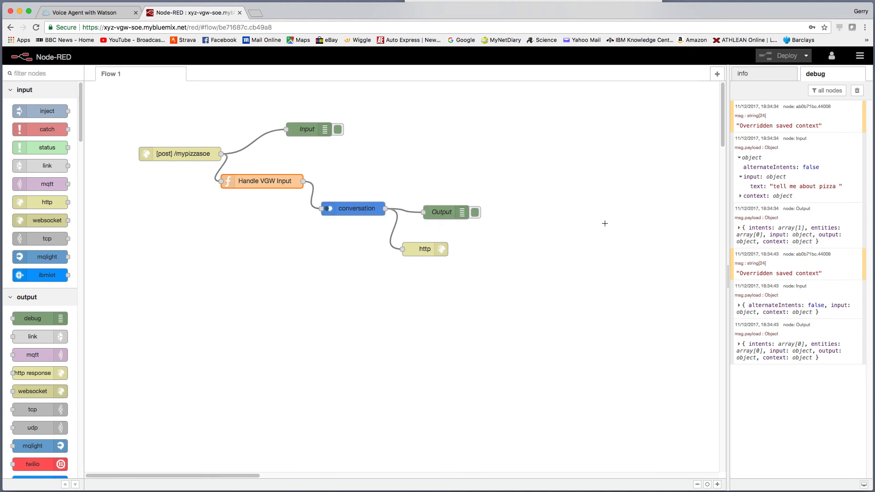
left_click(738, 228)
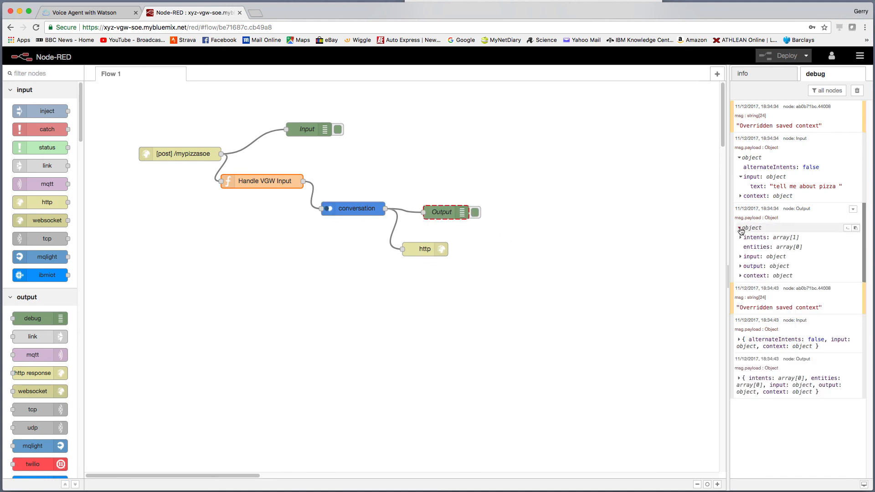
left_click(742, 265)
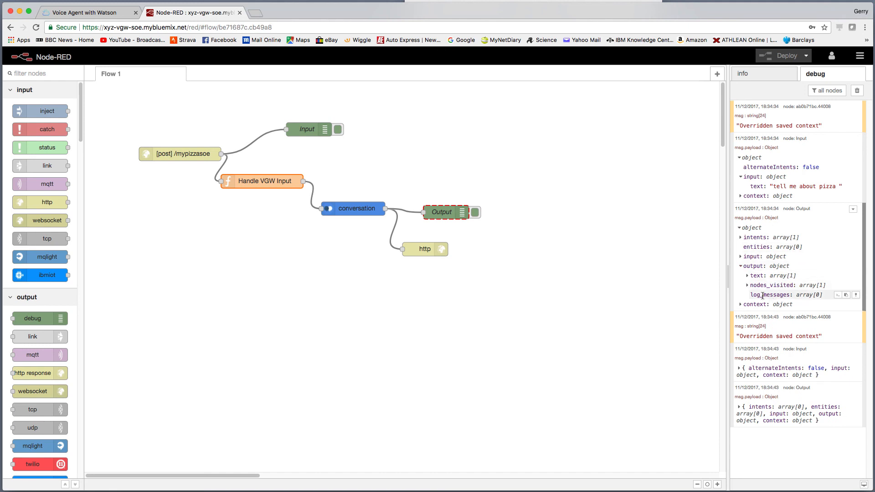
left_click(748, 276)
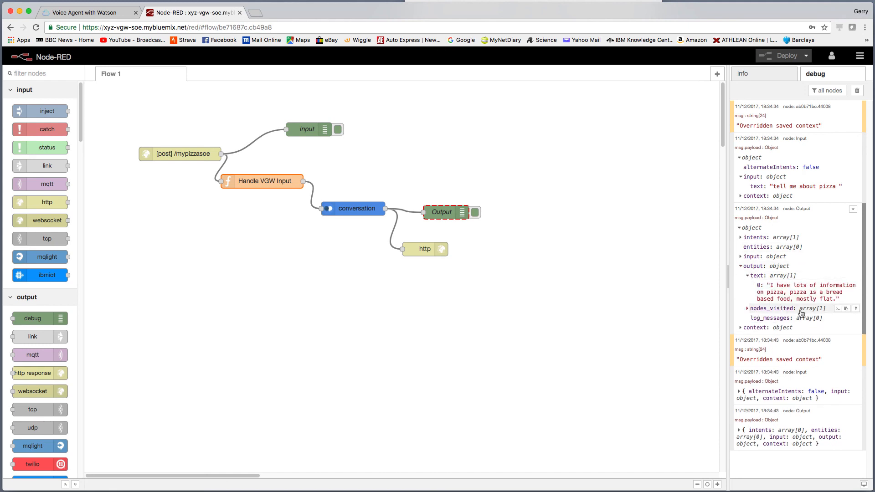